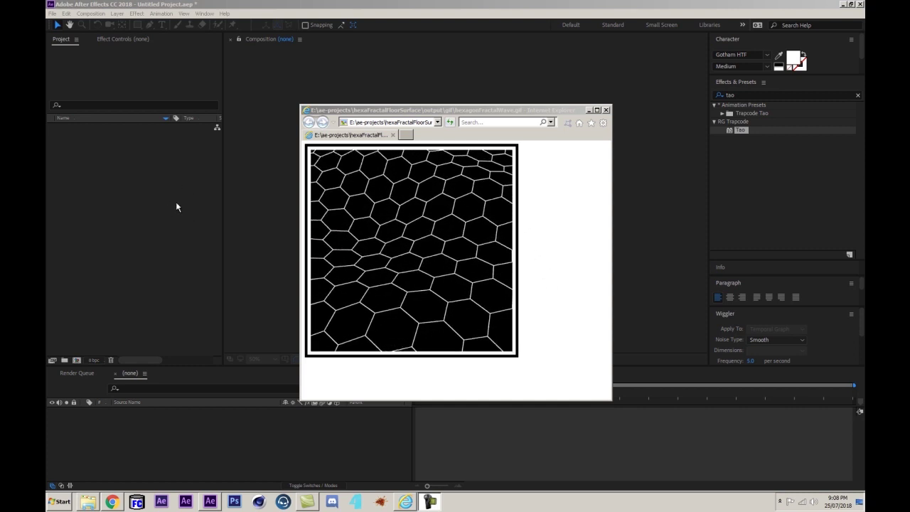
# Step: Create a 1920×1080, 30 fps composition Comp 1 and start a new solid layer
pyautogui.click(127, 220)
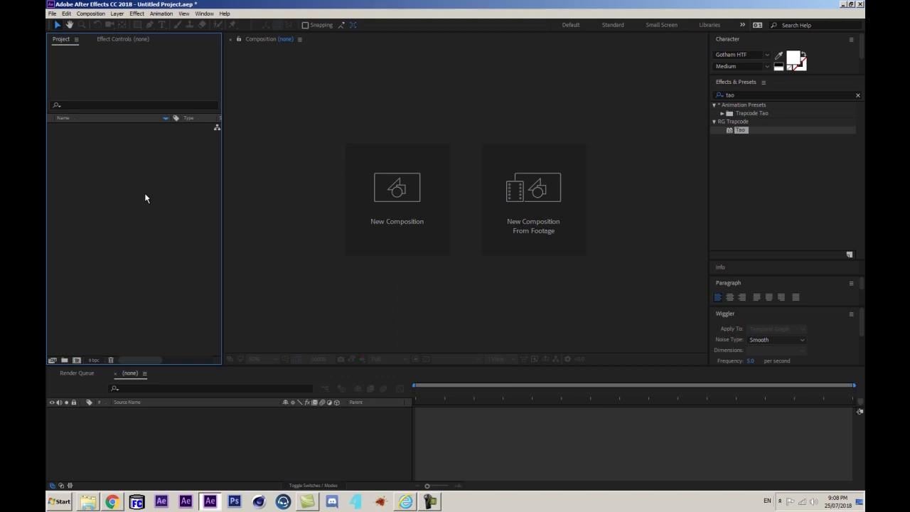
pyautogui.hotkey('ctrl', 'n')
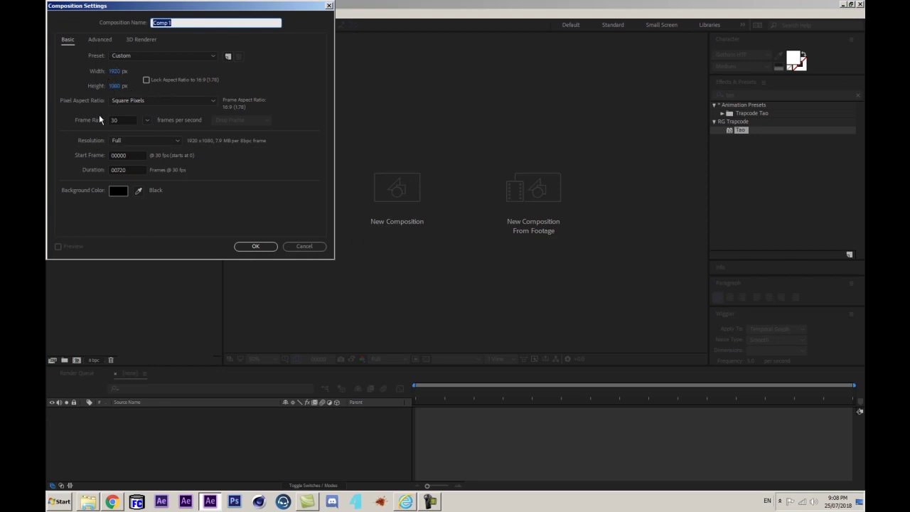
pyautogui.click(253, 246)
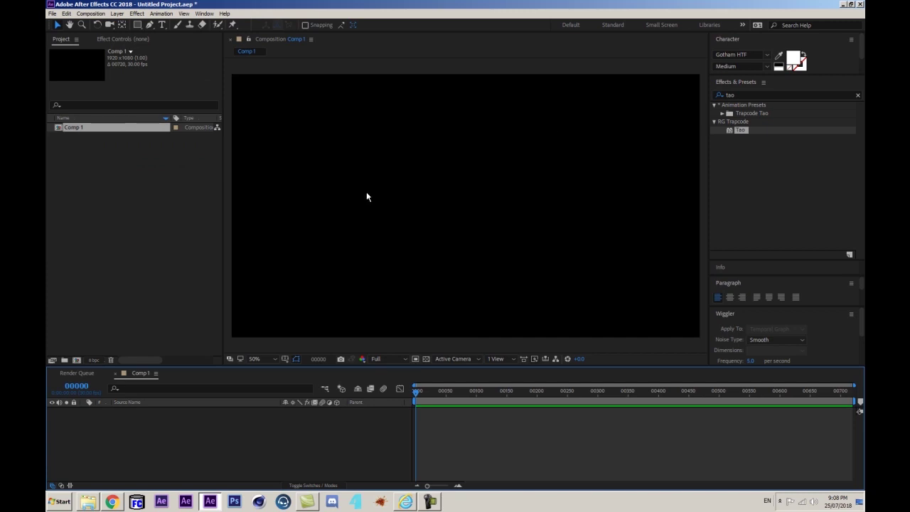
pyautogui.hotkey('ctrl', 'y')
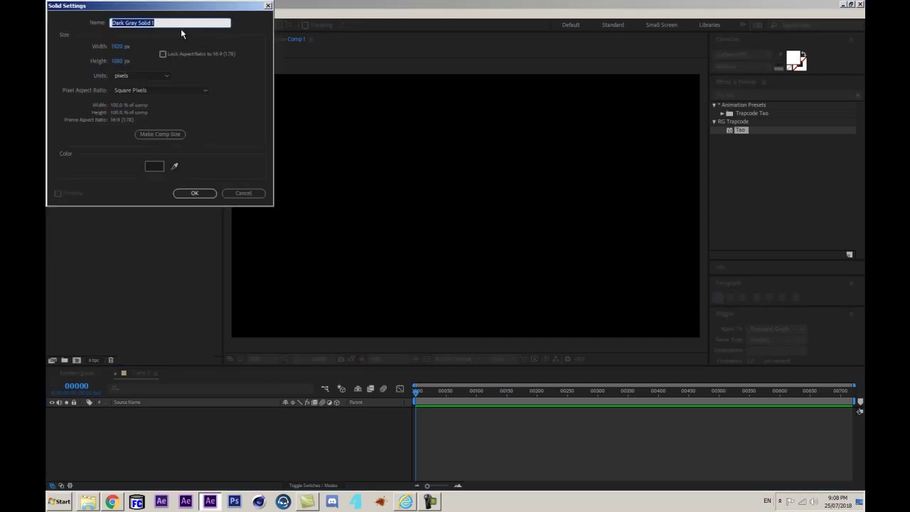
# Step: Name the solid TAO and apply RG Trapcode Tao to it, found by searching 'tao' in Effects & Presets
pyautogui.write('TAO')
pyautogui.press('Return')
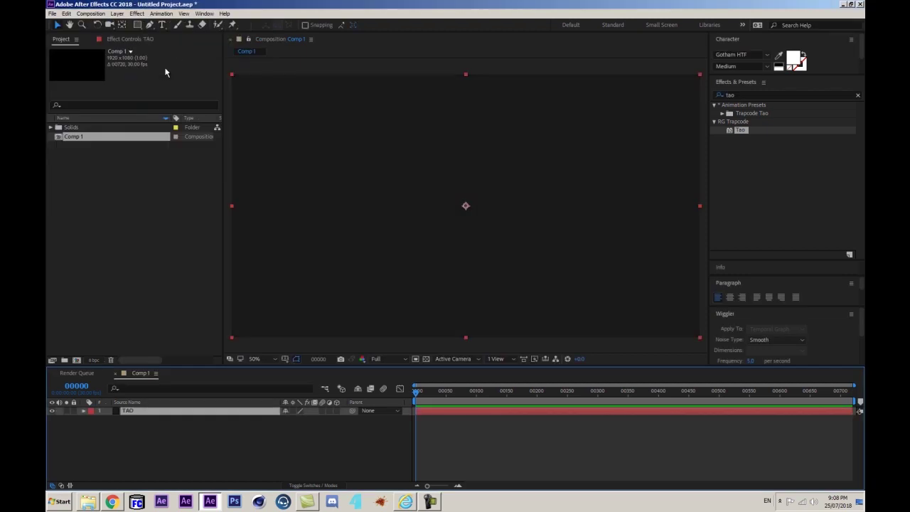
pyautogui.click(792, 94)
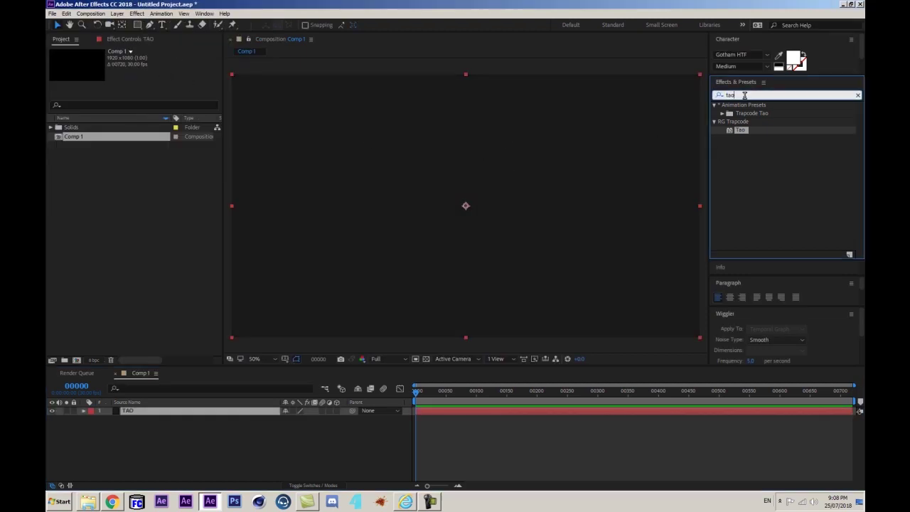
pyautogui.write('tao')
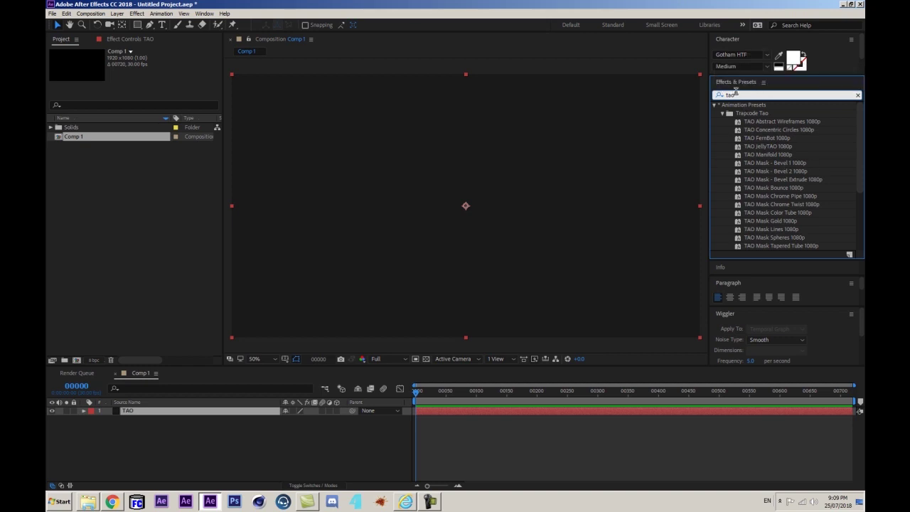
pyautogui.click(723, 115)
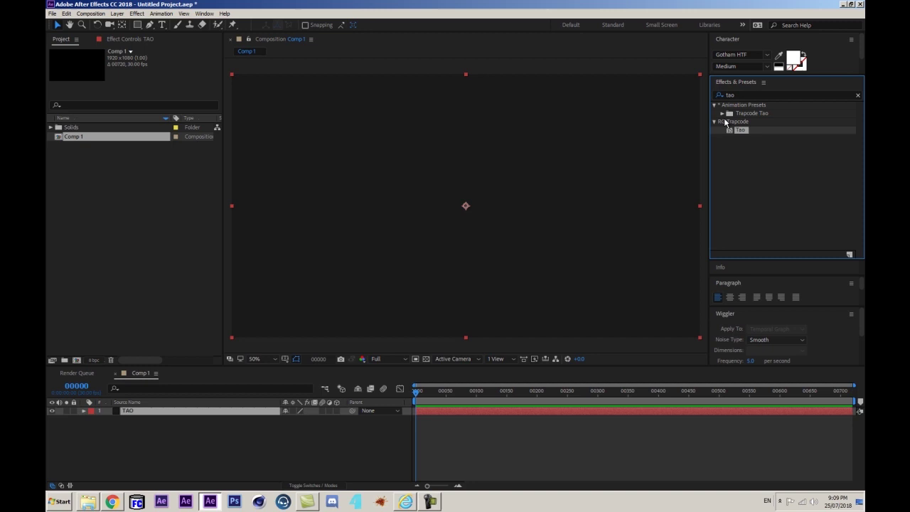
pyautogui.doubleClick(743, 130)
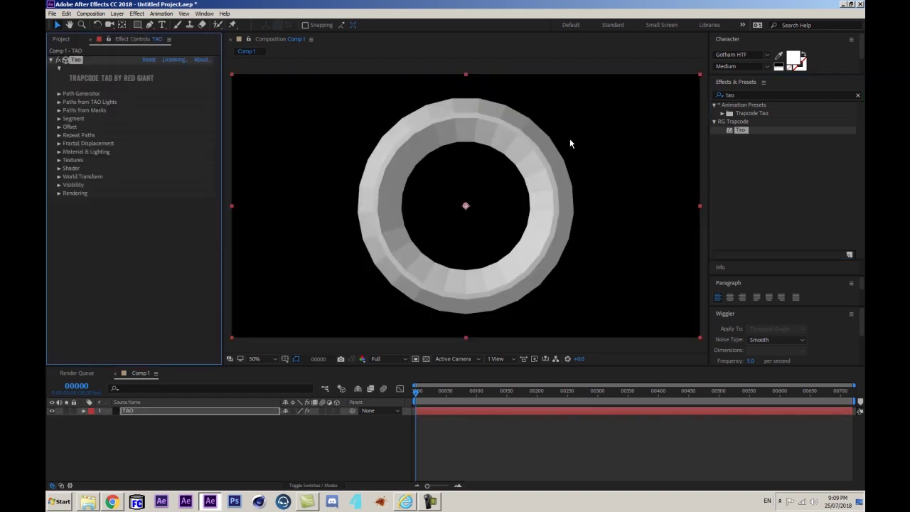
# Step: Set Tao's Shader Draw mode to Wireframe
pyautogui.click(59, 168)
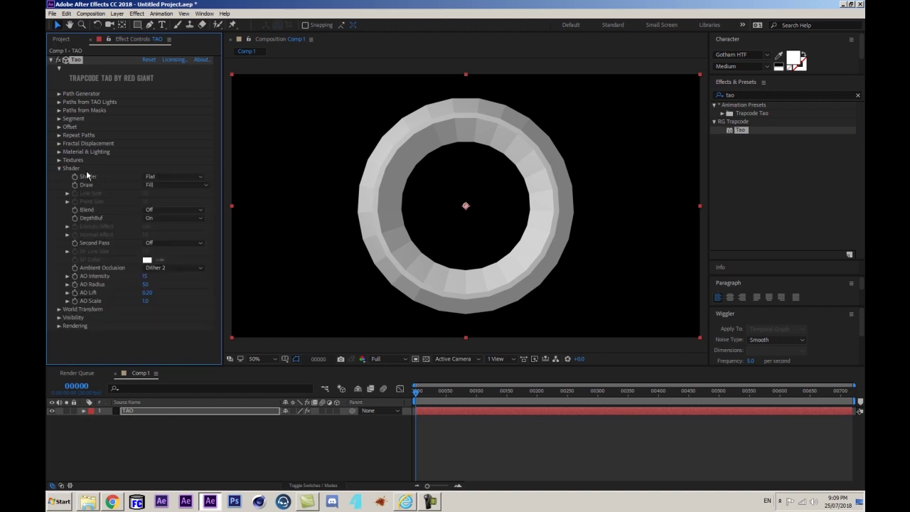
pyautogui.click(157, 187)
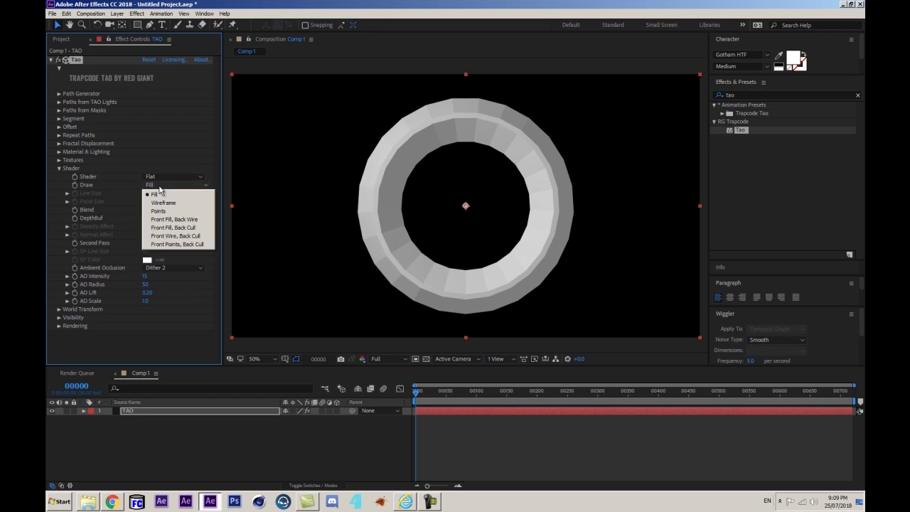
pyautogui.click(164, 203)
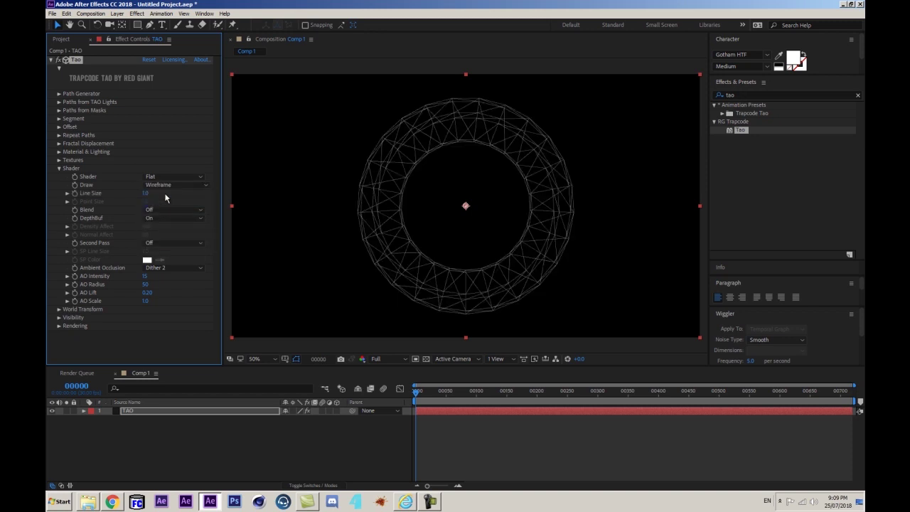
# Step: Set Tao's Segment Mode to Repeat N-gon with 6 sides
pyautogui.click(59, 119)
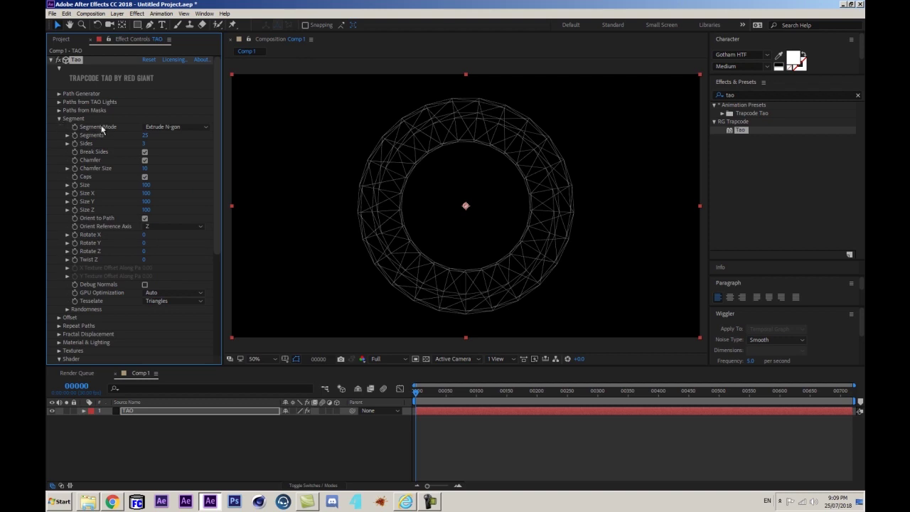
pyautogui.click(174, 126)
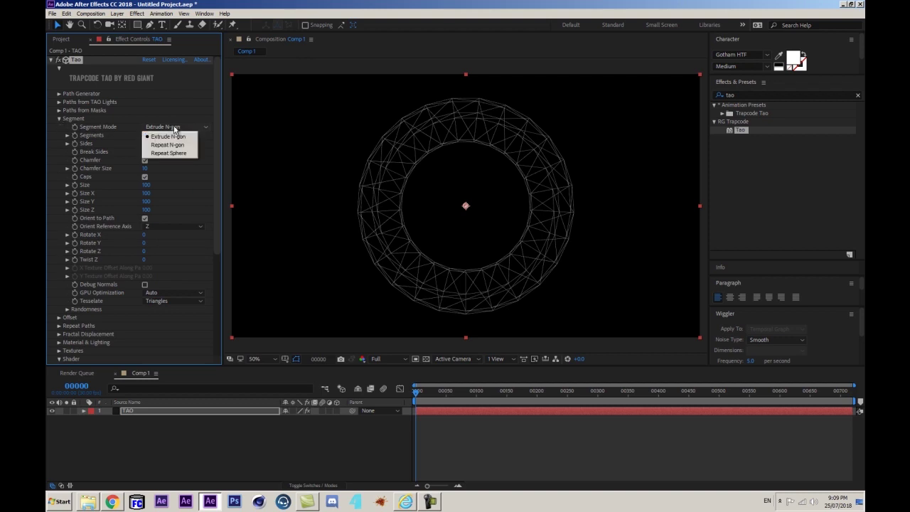
pyautogui.click(178, 144)
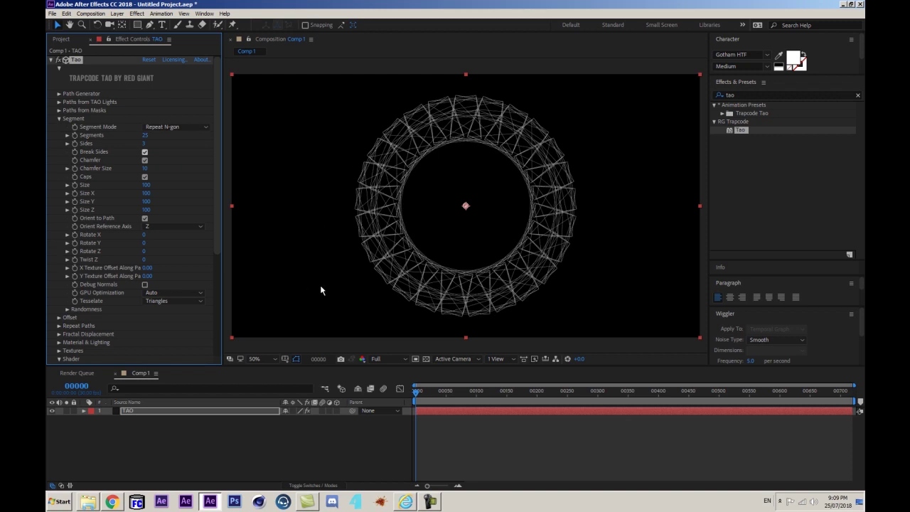
pyautogui.click(145, 144)
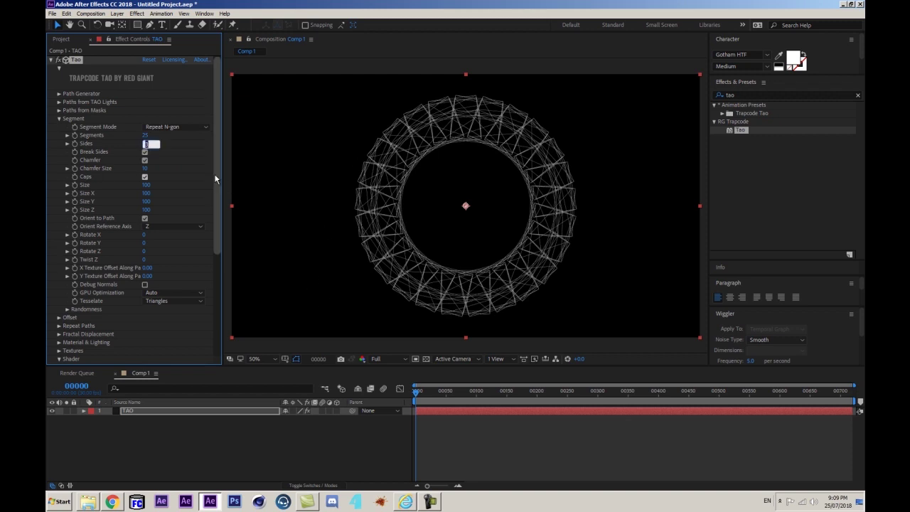
pyautogui.write('6')
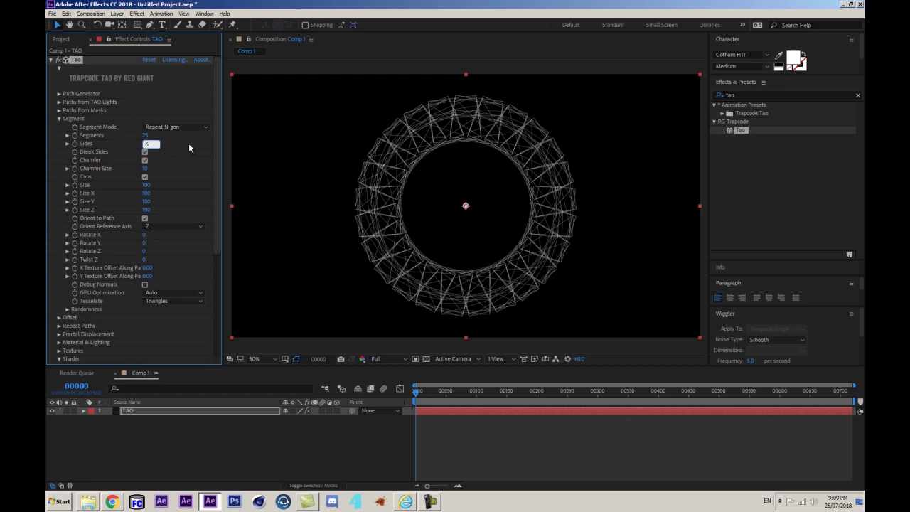
pyautogui.press('Return')
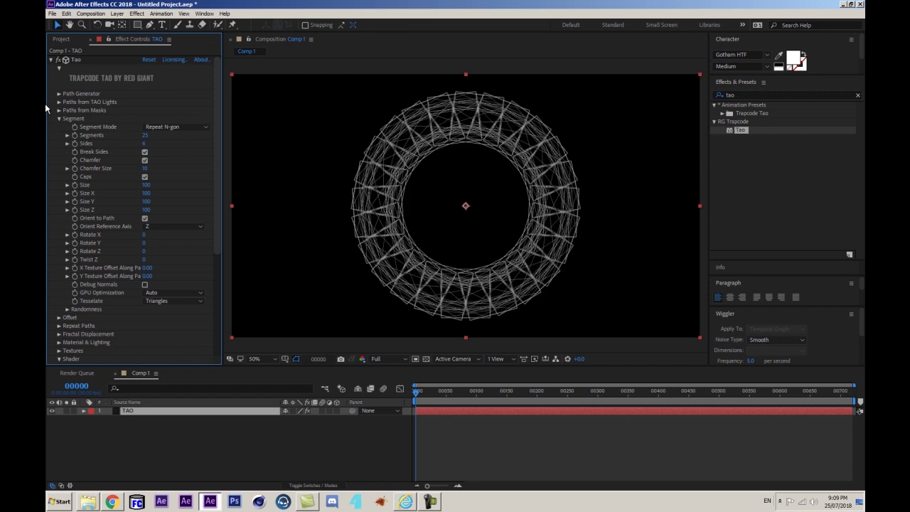
# Step: Change Tao's Path Generator shape to a Line with 20 segments
pyautogui.click(59, 94)
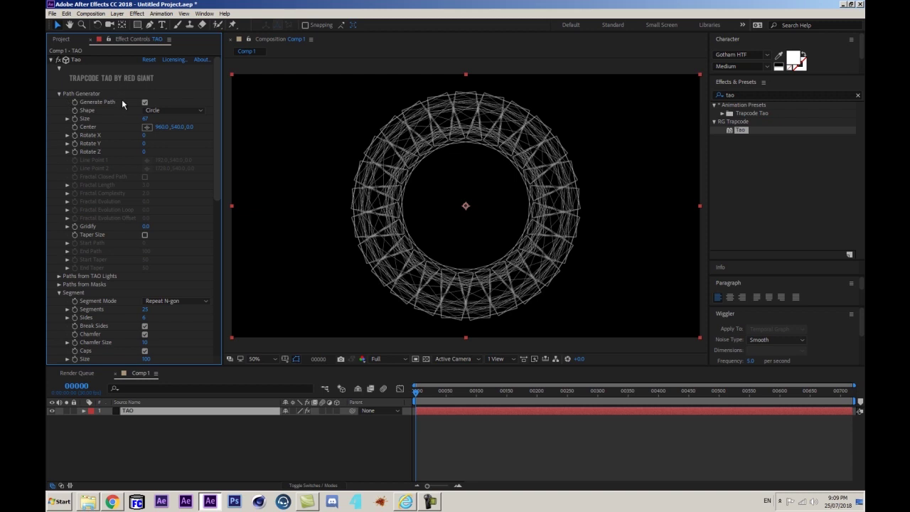
pyautogui.click(167, 111)
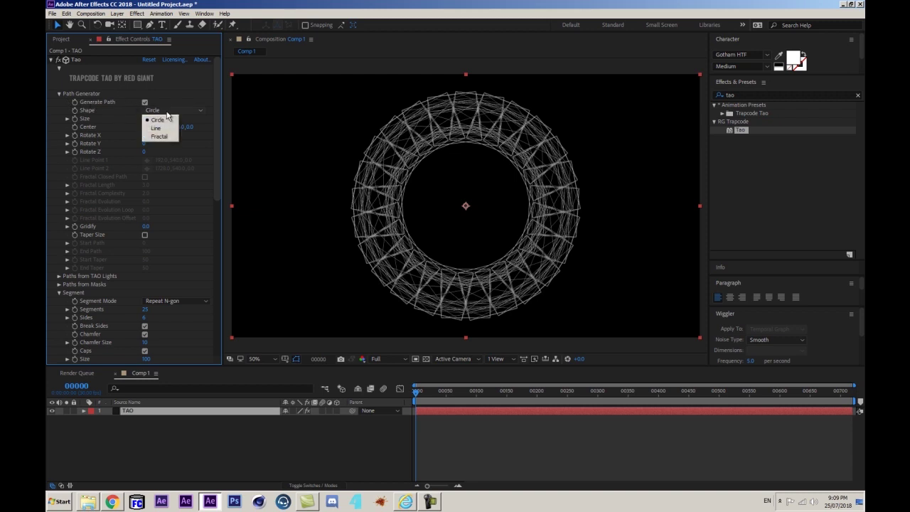
pyautogui.click(161, 128)
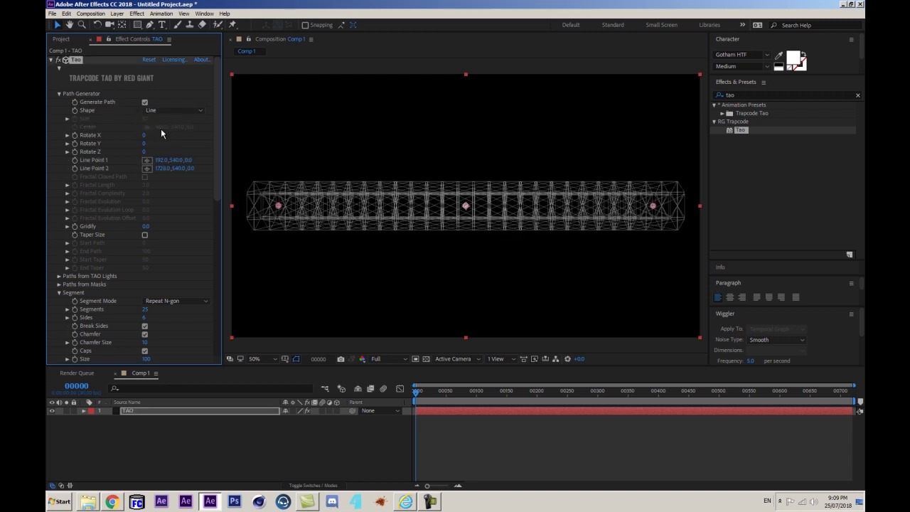
pyautogui.scroll(-3, 142, 231)
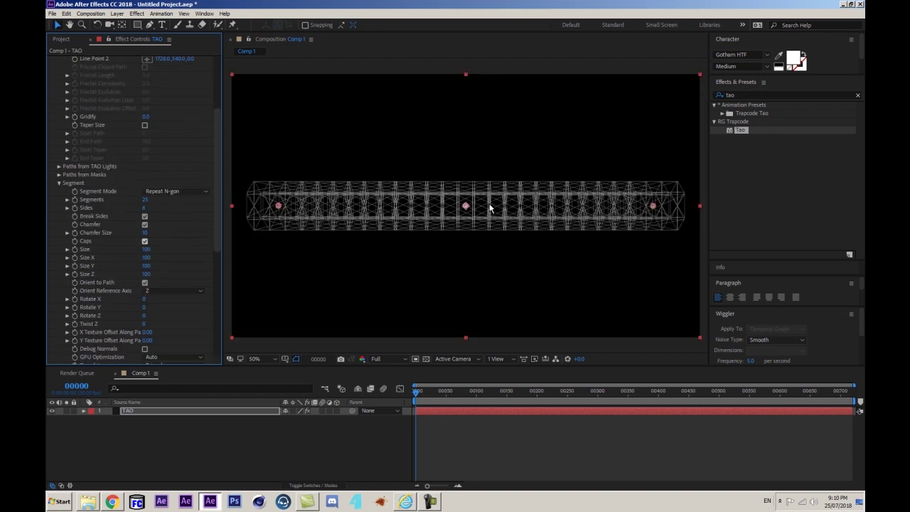
pyautogui.moveTo(707, 203); pyautogui.dragTo(799, 200)
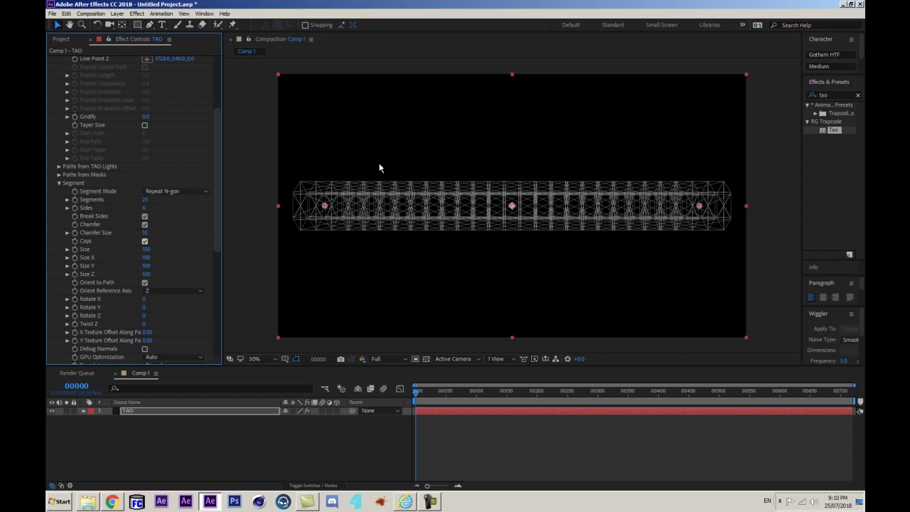
pyautogui.click(146, 201)
pyautogui.write('20')
pyautogui.press('Return')
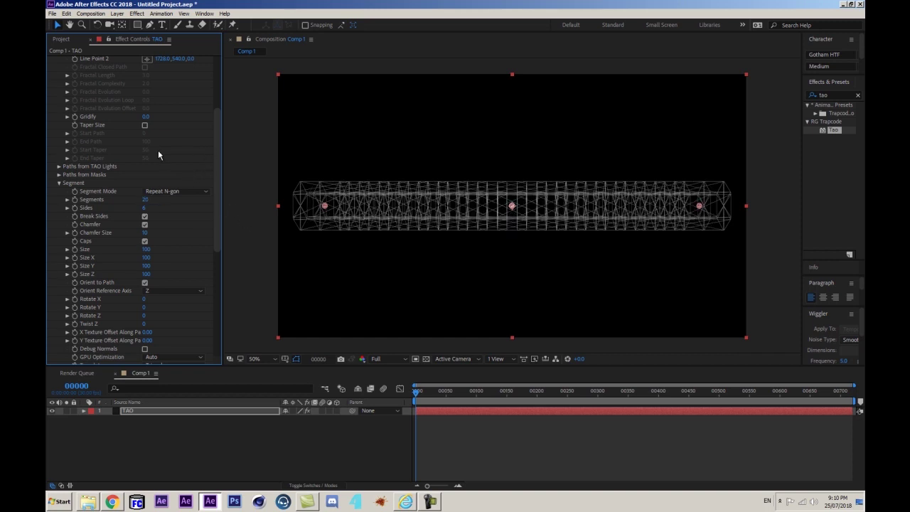
# Step: Set Line Point 1 X to -1808 and Line Point 2 X to 3728, past both frame edges
pyautogui.scroll(3, 158, 154)
pyautogui.moveTo(158, 138); pyautogui.dragTo(120, 139)
pyautogui.hotkey('ctrl', 'z')
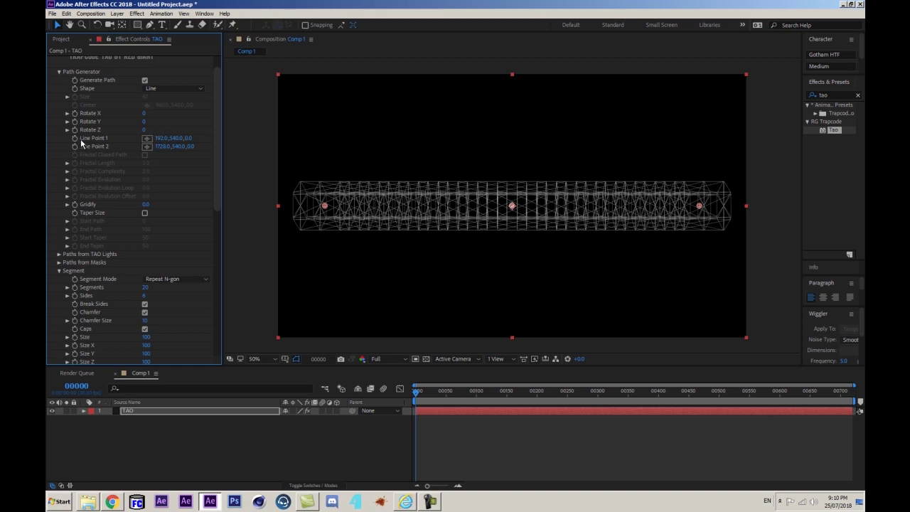
pyautogui.click(165, 139)
pyautogui.write('192')
pyautogui.write('-2000')
pyautogui.press('Return')
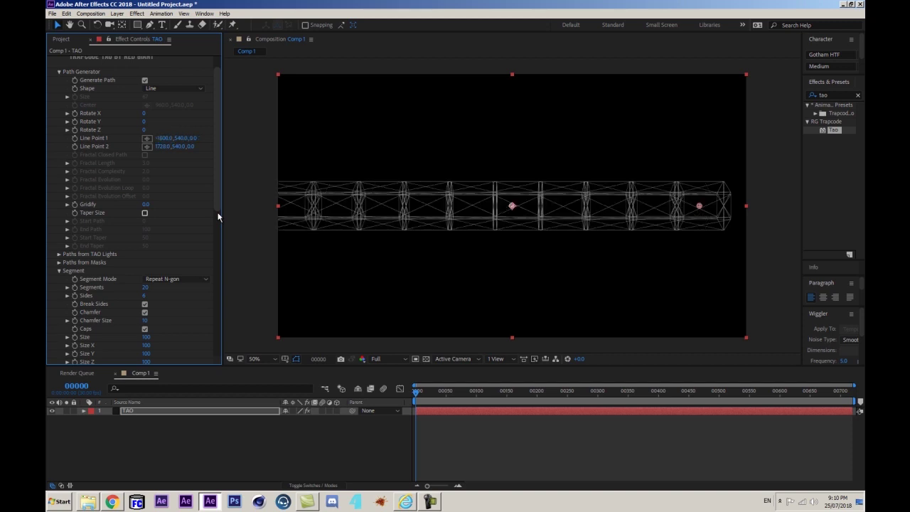
pyautogui.click(163, 146)
pyautogui.click(172, 150)
pyautogui.write('+2000')
pyautogui.press('Return')
pyautogui.press(',')
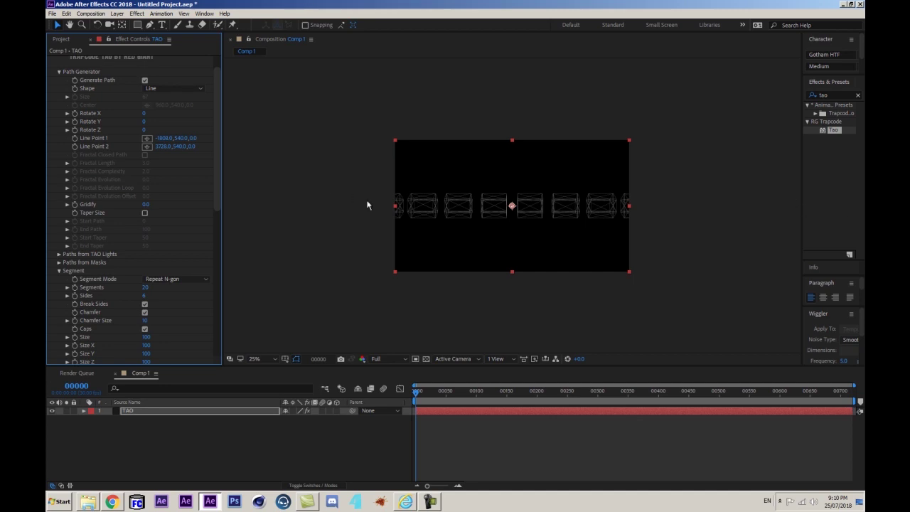
# Step: Set the segments' Rotate X to 90 and Size Z to 1 so hexagons face the camera
pyautogui.press('.')
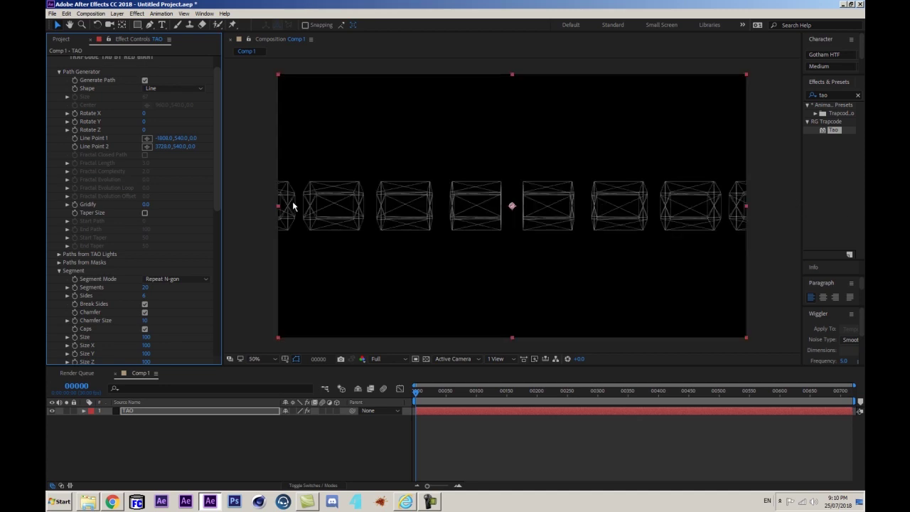
pyautogui.press(',')
pyautogui.press('.')
pyautogui.scroll(-4, 98, 295)
pyautogui.scroll(-2, 98, 296)
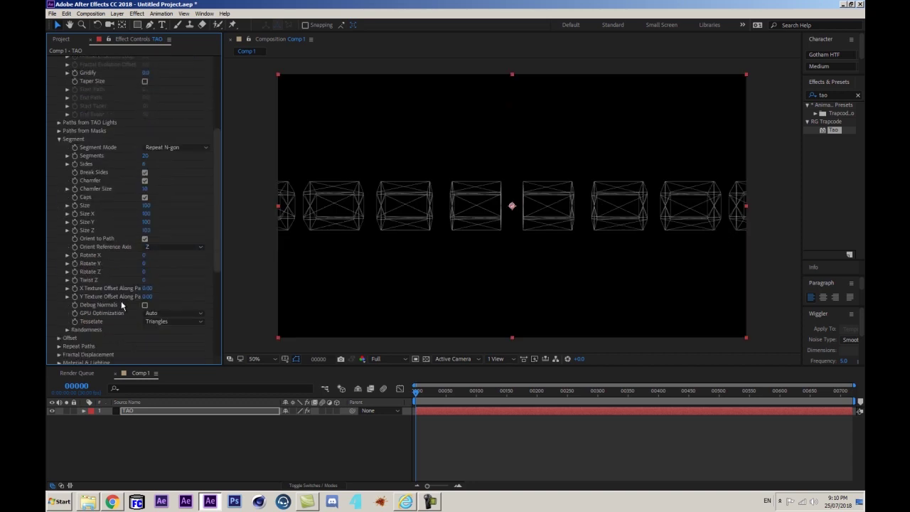
pyautogui.moveTo(144, 254); pyautogui.dragTo(168, 254)
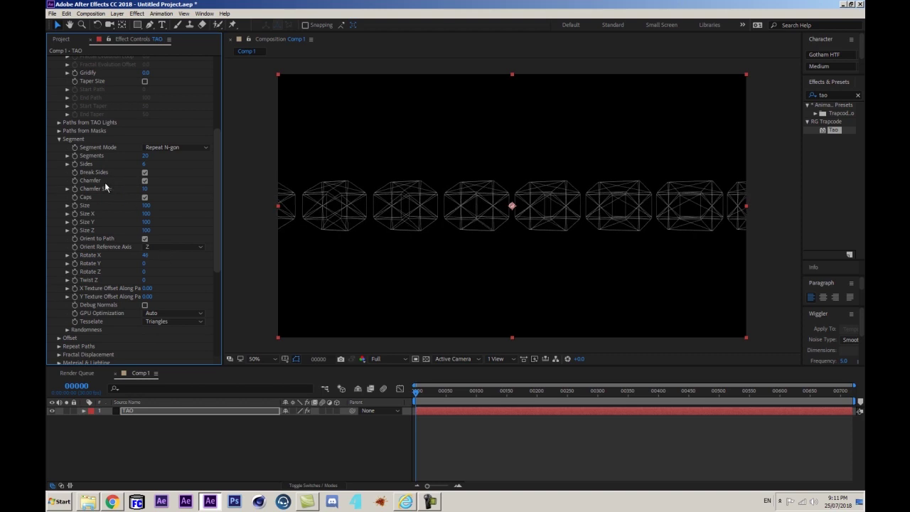
pyautogui.click(144, 254)
pyautogui.write('60')
pyautogui.press('Return')
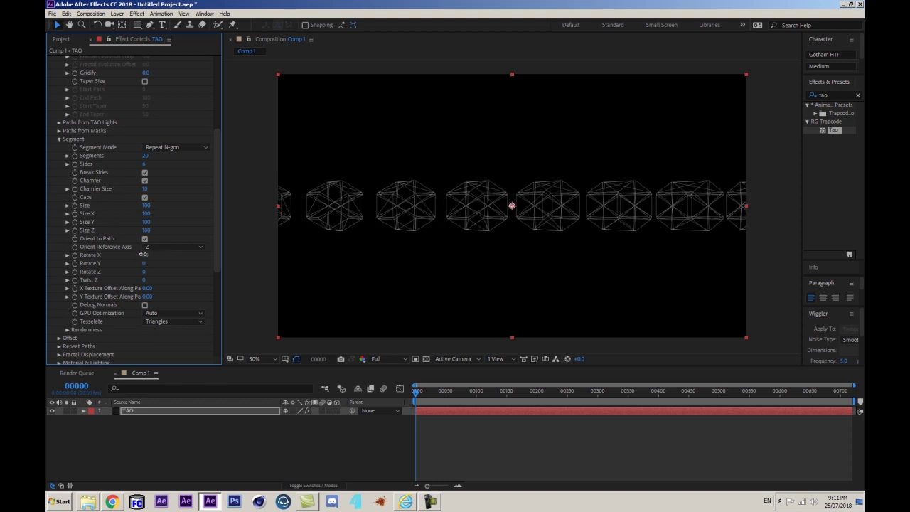
pyautogui.write('90')
pyautogui.press('Return')
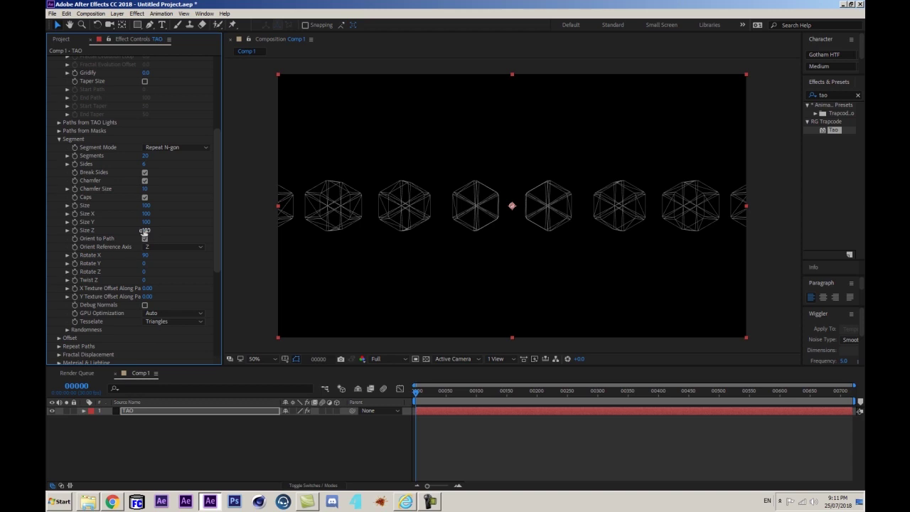
pyautogui.moveTo(145, 232); pyautogui.dragTo(86, 238)
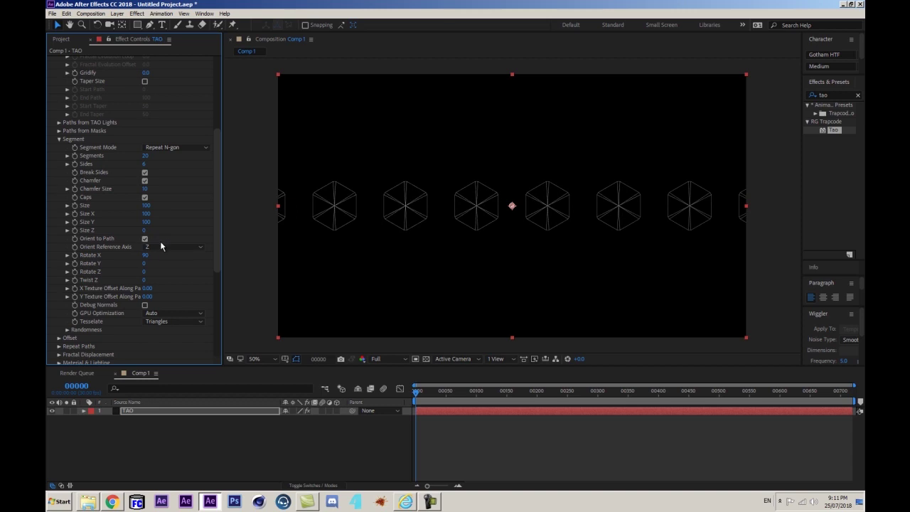
pyautogui.moveTo(144, 231); pyautogui.dragTo(160, 222)
# Step: Turn off Chamfer and Caps so only the hexagon outlines remain
pyautogui.press('/')
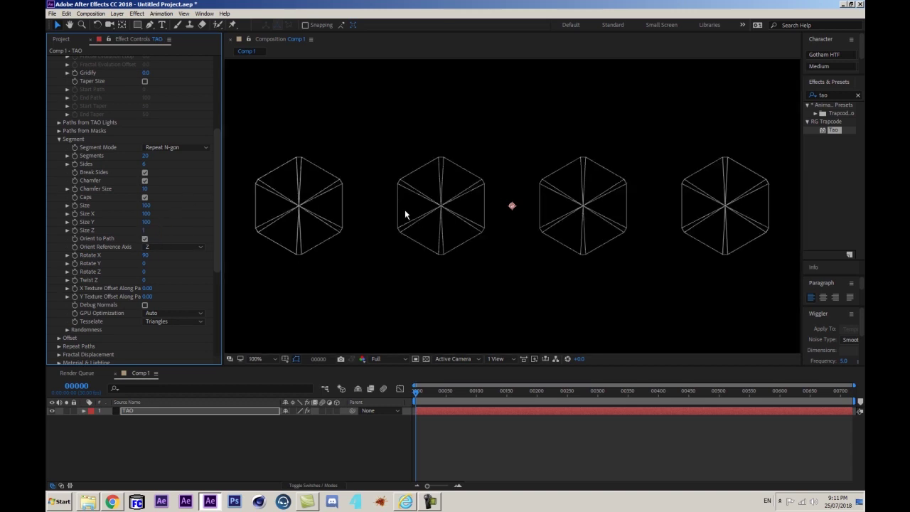
pyautogui.click(144, 181)
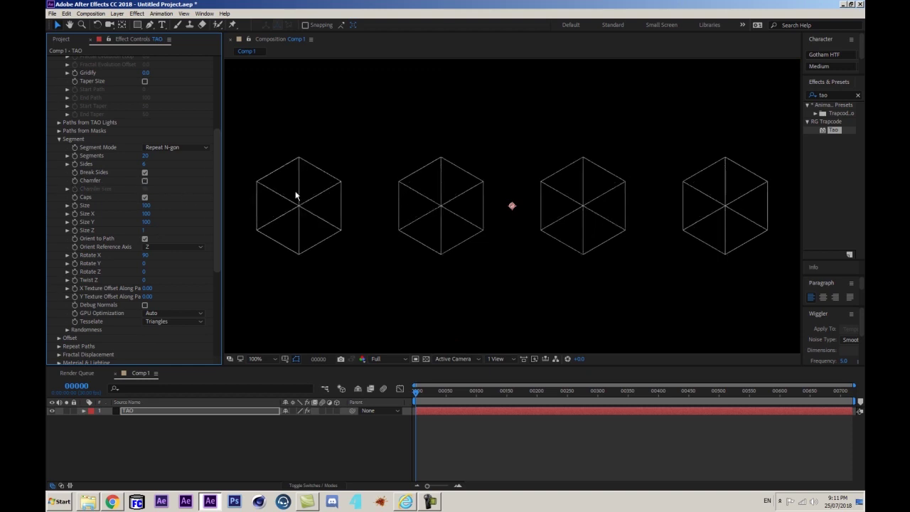
pyautogui.click(145, 198)
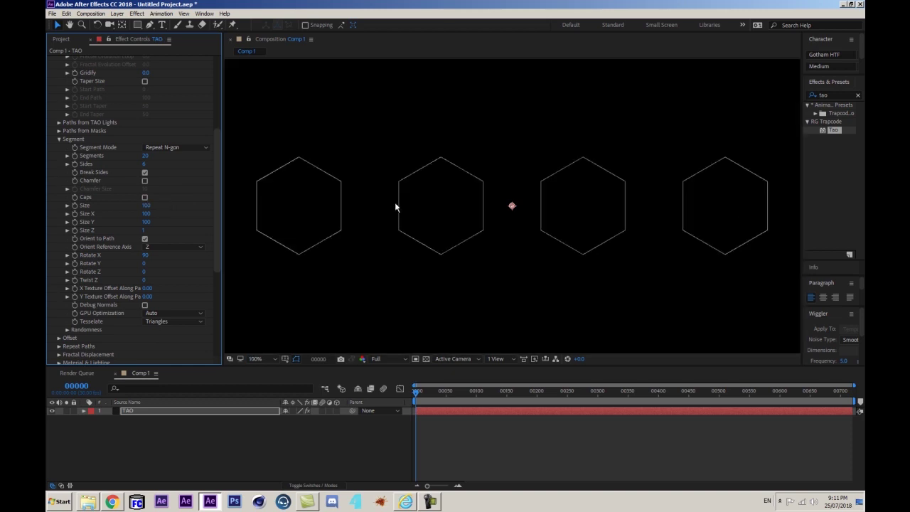
pyautogui.press(',')
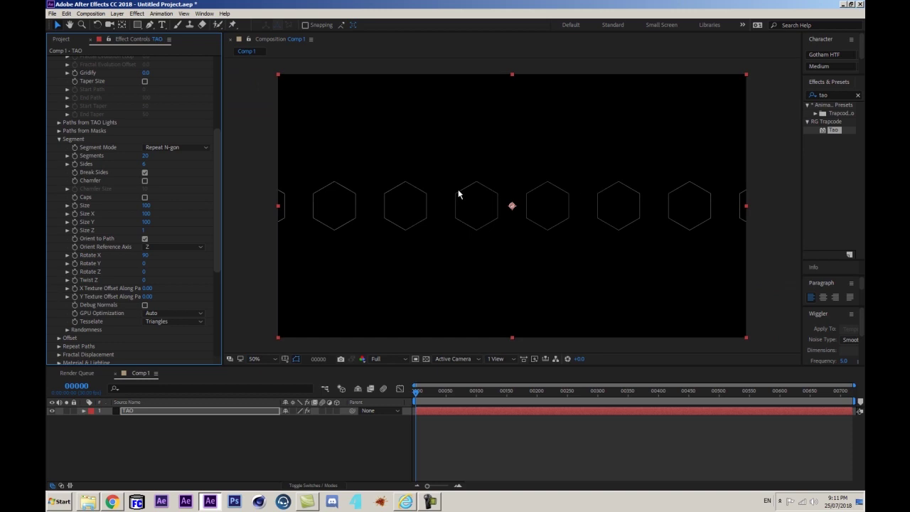
pyautogui.press('.')
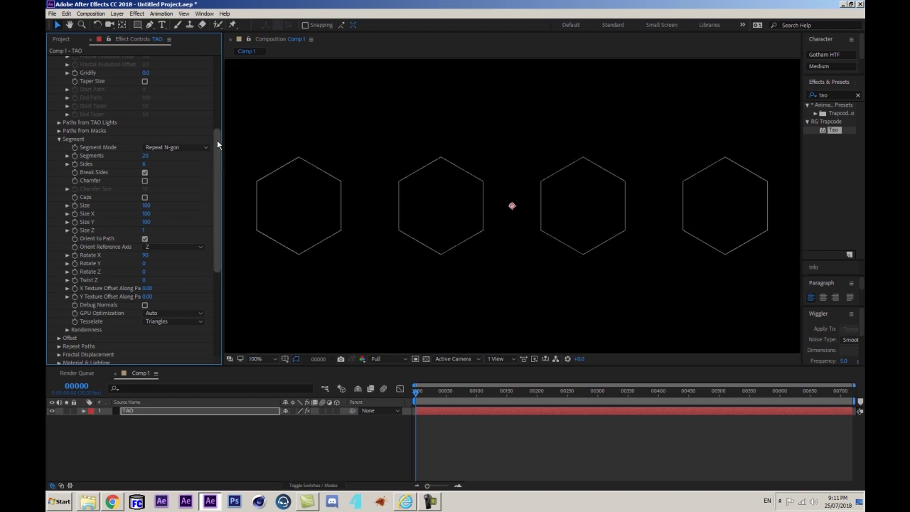
pyautogui.moveTo(217, 139); pyautogui.dragTo(240, 325)
pyautogui.press(',')
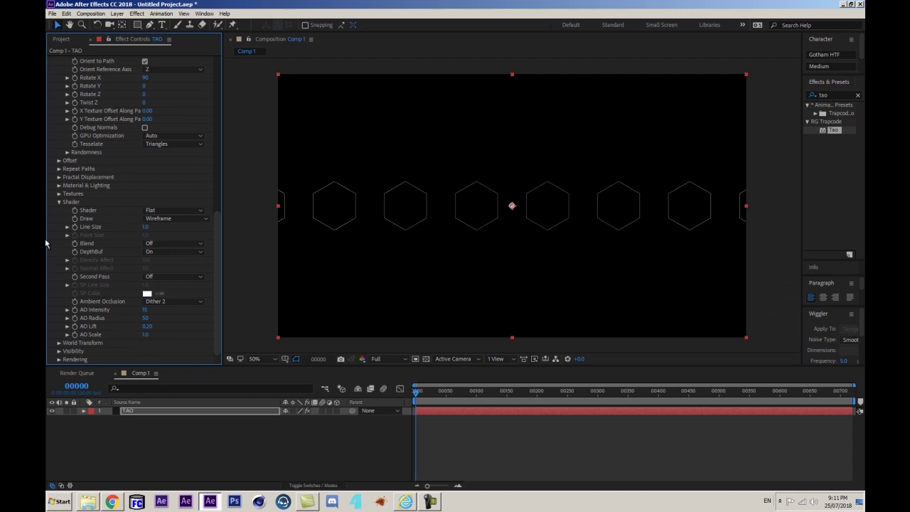
# Step: Turn Ambient Occlusion off and switch the shader to Density
pyautogui.click(175, 303)
pyautogui.click(158, 311)
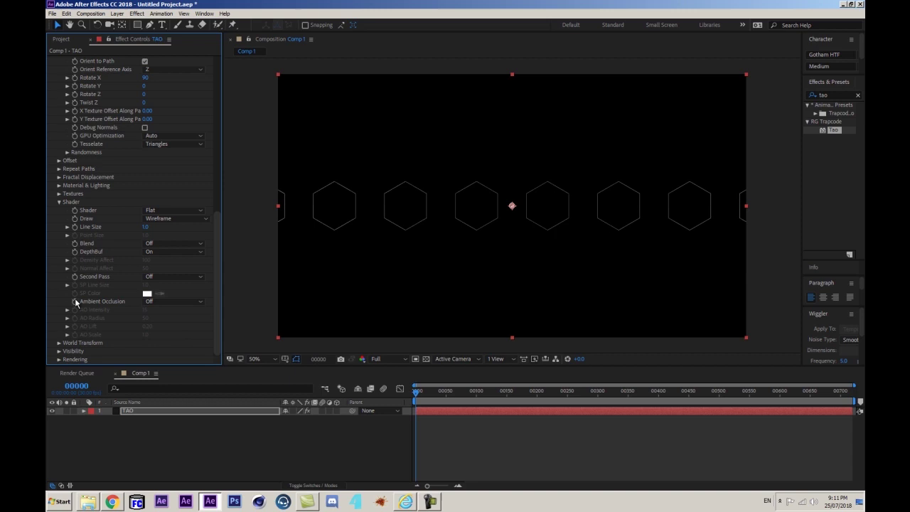
pyautogui.press('/')
pyautogui.click(151, 210)
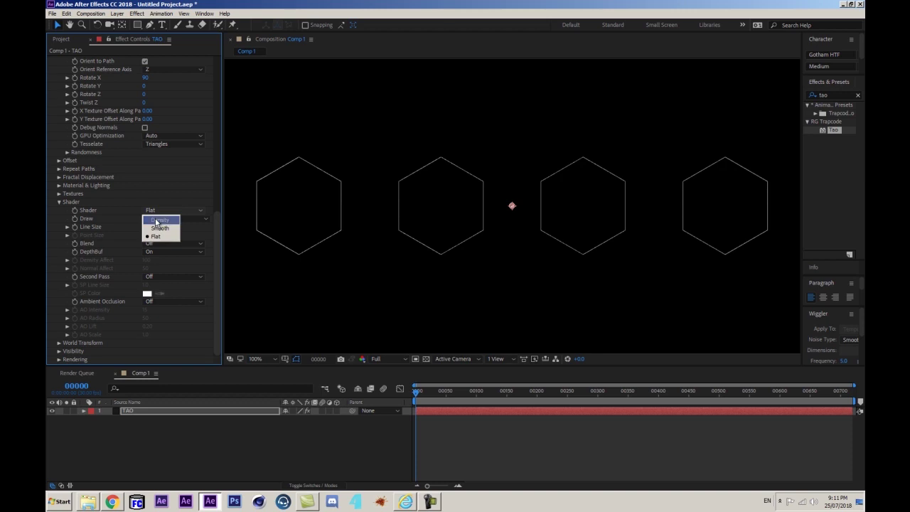
pyautogui.click(158, 221)
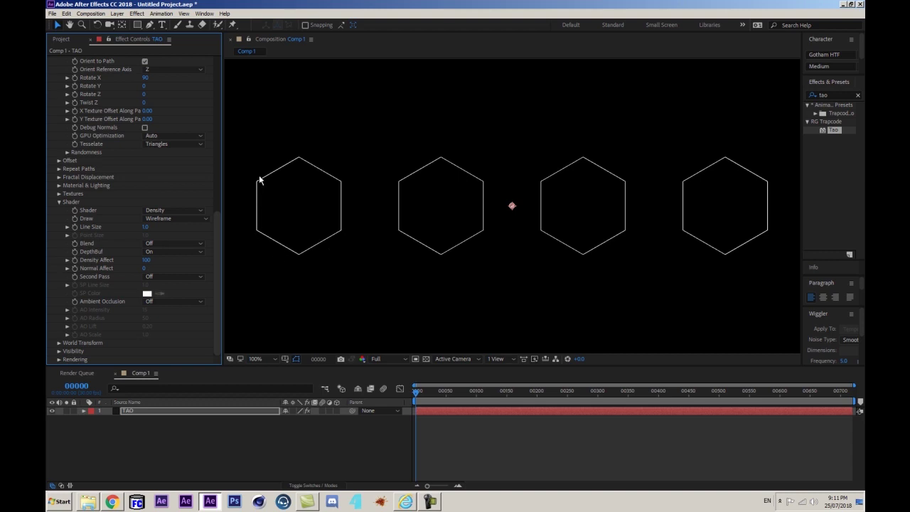
pyautogui.press('.')
pyautogui.press(',')
# Step: Set the Line Size to 3.3 for thicker hexagon strokes
pyautogui.click(145, 227)
pyautogui.write('13333')
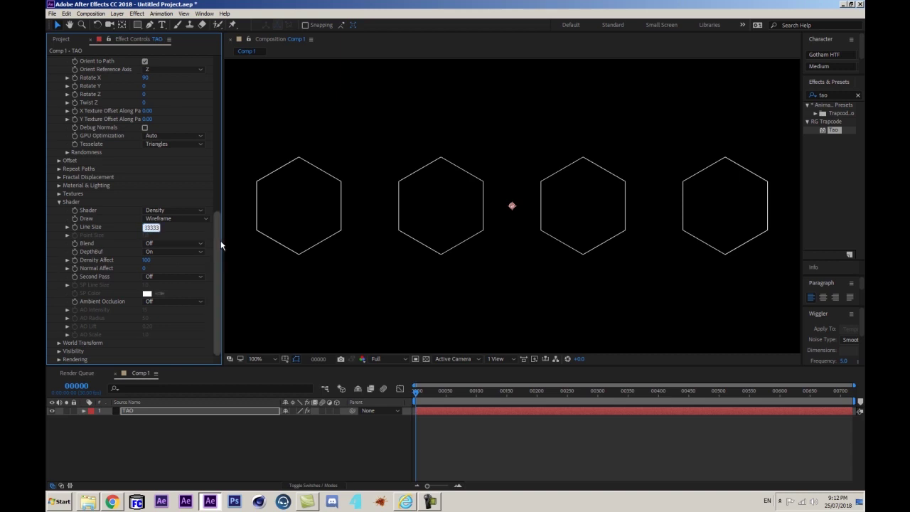
pyautogui.press('Return')
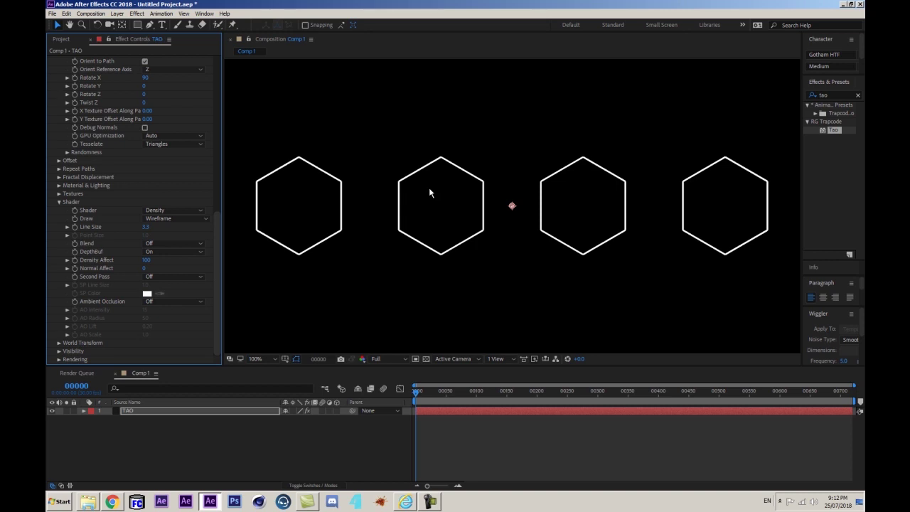
pyautogui.press('.')
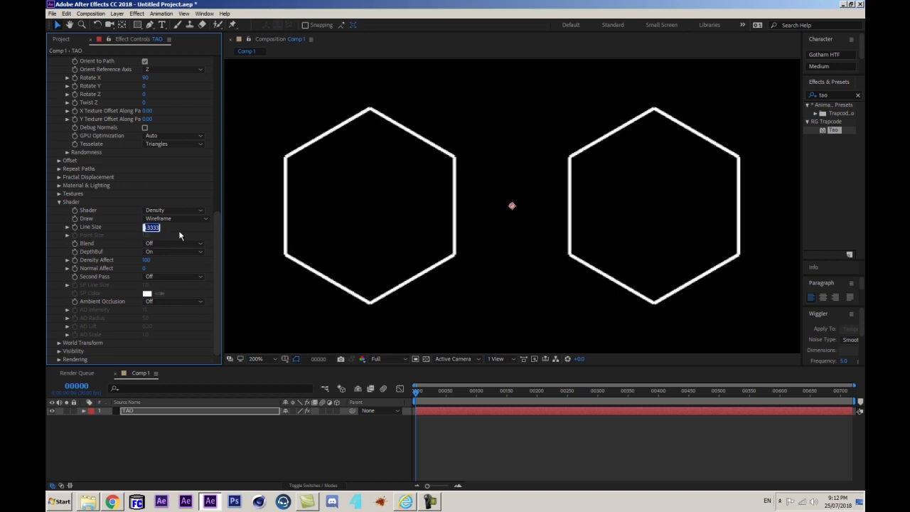
# Step: Reduce Tao's Line Size to 2
pyautogui.write('2')
pyautogui.press('Return')
pyautogui.scroll(-6, 482, 225)
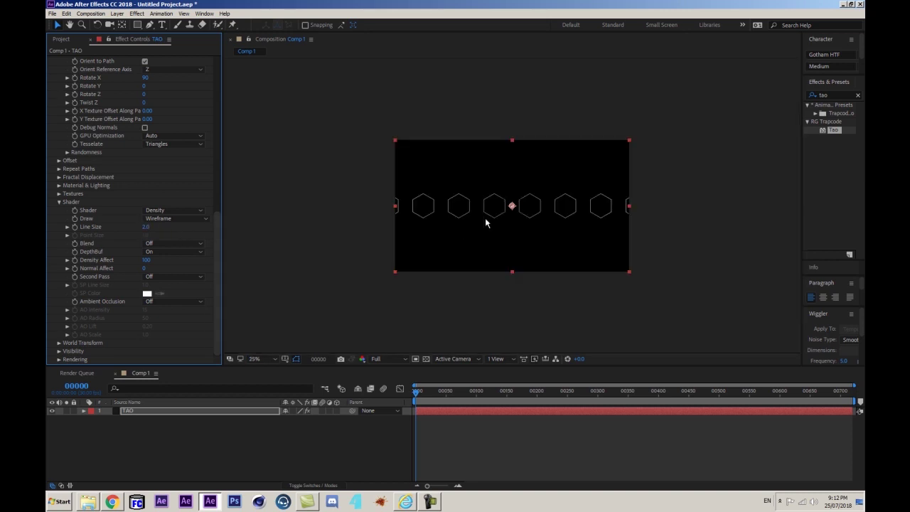
pyautogui.press('/')
# Step: Set Segments to 33 so the hexagons touch edge to edge, then deselect the TAO layer
pyautogui.scroll(10, 155, 226)
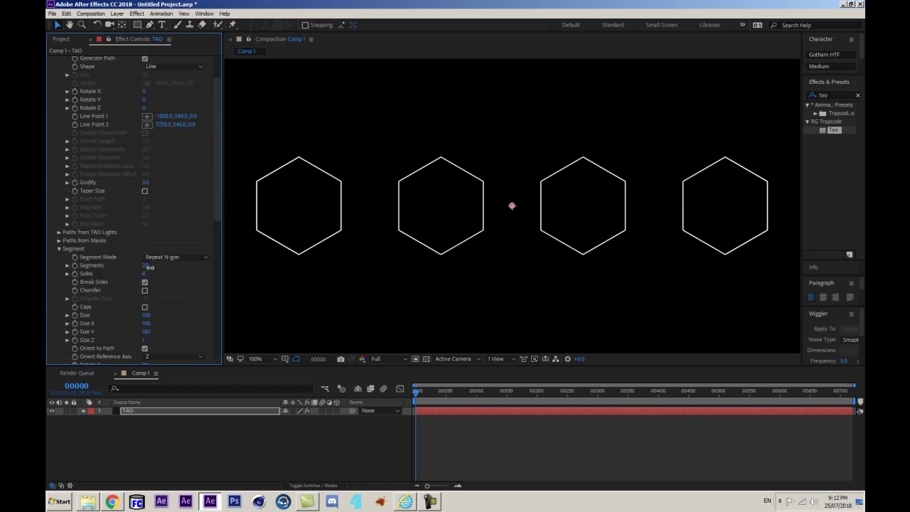
pyautogui.moveTo(150, 267); pyautogui.dragTo(152, 267)
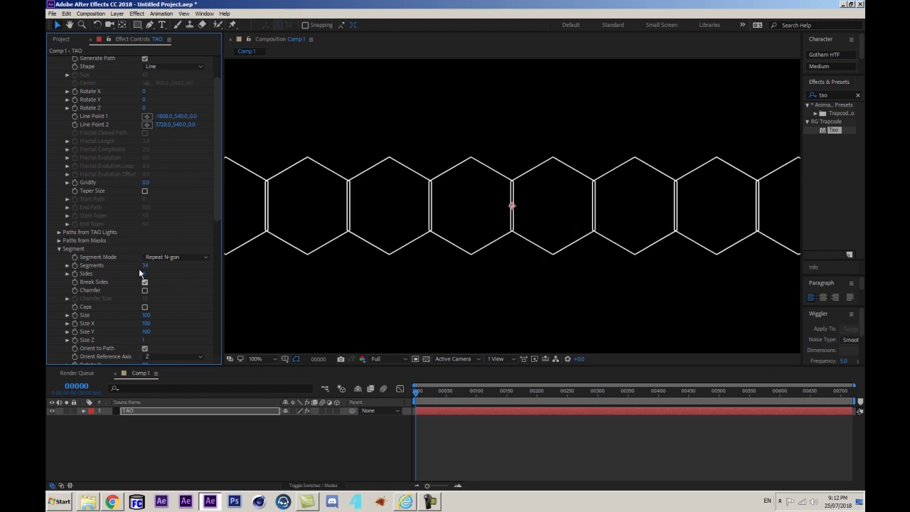
pyautogui.click(151, 266)
pyautogui.write('33')
pyautogui.press('Return')
pyautogui.press(',')
pyautogui.press(',')
pyautogui.press(',')
pyautogui.press(',')
pyautogui.press('.')
pyautogui.press('.')
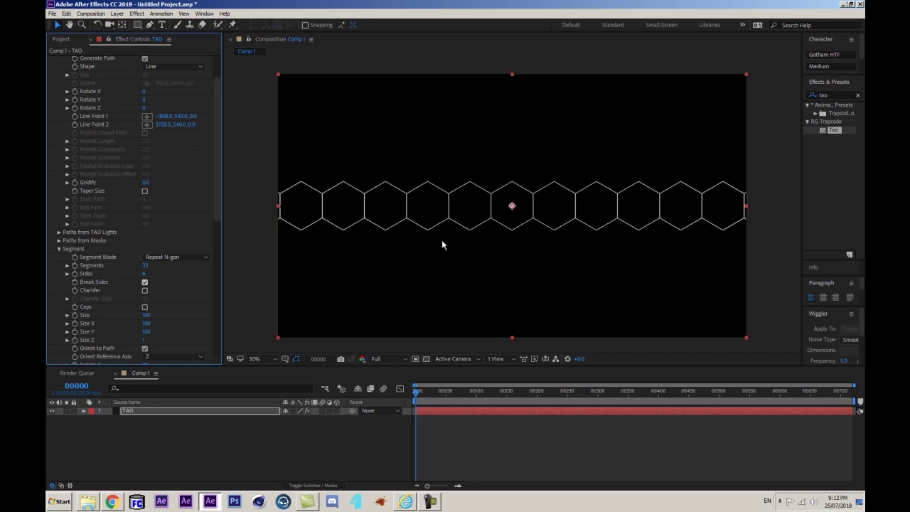
pyautogui.click(243, 439)
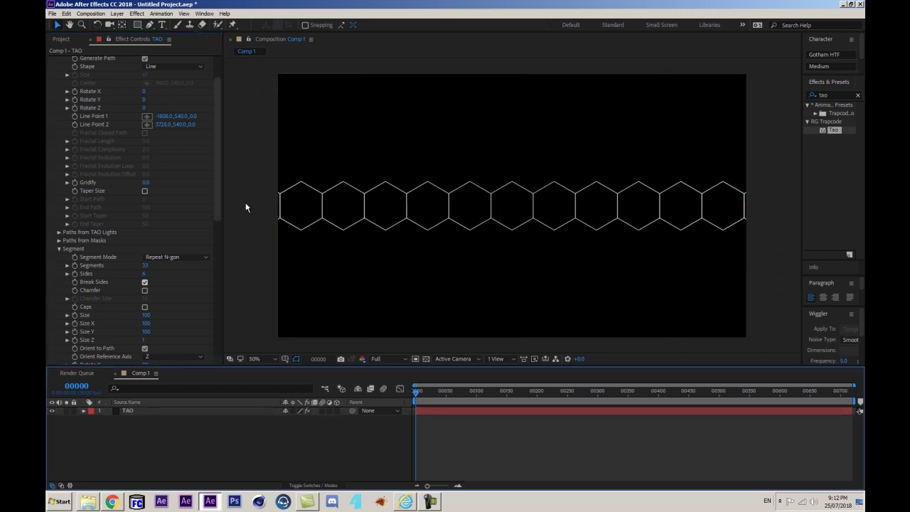
# Step: Expand Repeat Paths > First Repeater and set R1 Repetitions to 1
pyautogui.scroll(-10, 94, 256)
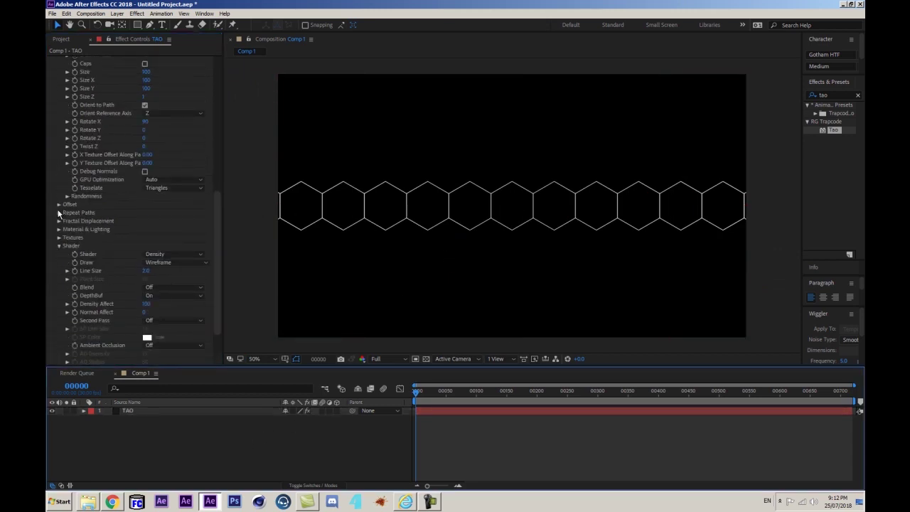
pyautogui.click(59, 212)
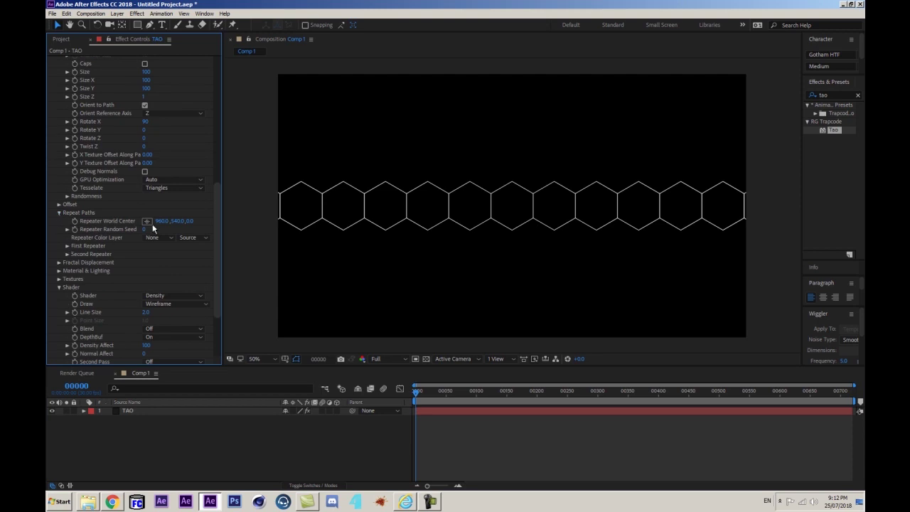
pyautogui.click(67, 245)
pyautogui.scroll(-3, 64, 247)
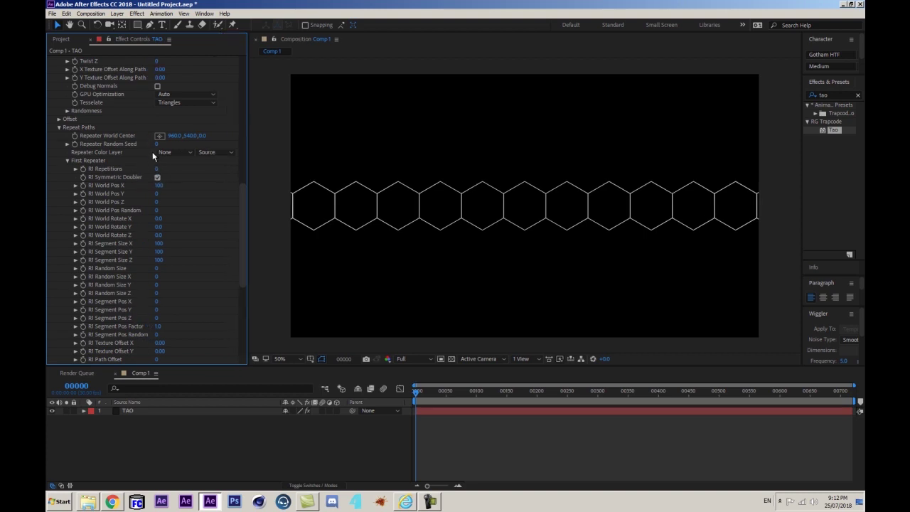
pyautogui.click(155, 169)
pyautogui.write('1')
pyautogui.press('Return')
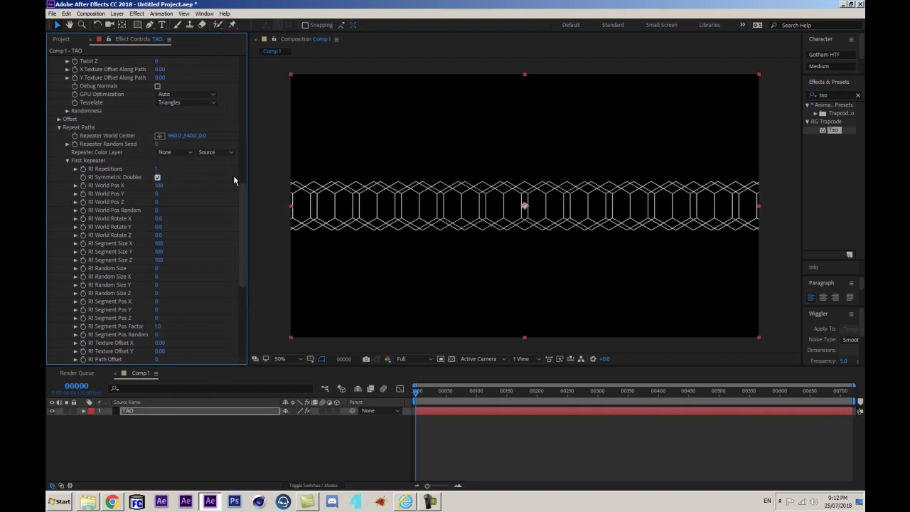
# Step: Offset the repeated row via R1 World Pos, ending at X 87 and Y 151
pyautogui.click(157, 185)
pyautogui.write('0')
pyautogui.press('Return')
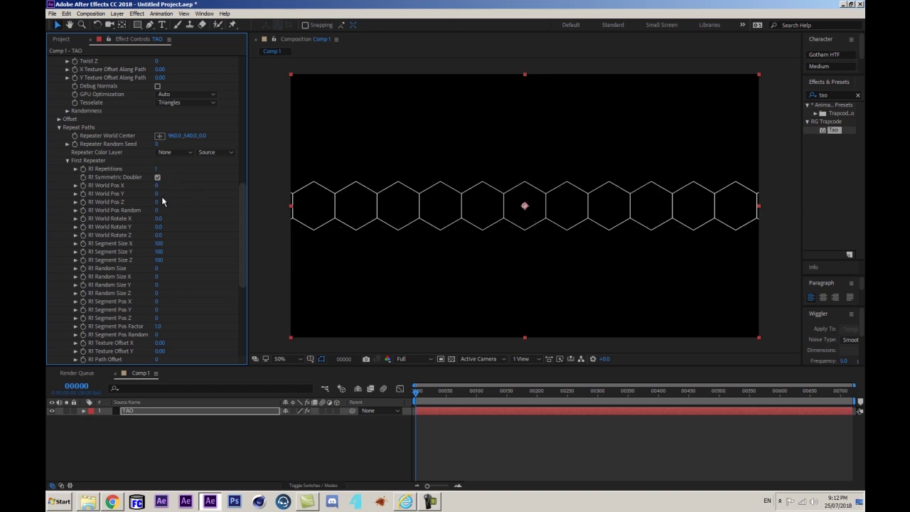
pyautogui.moveTo(156, 193); pyautogui.dragTo(198, 193)
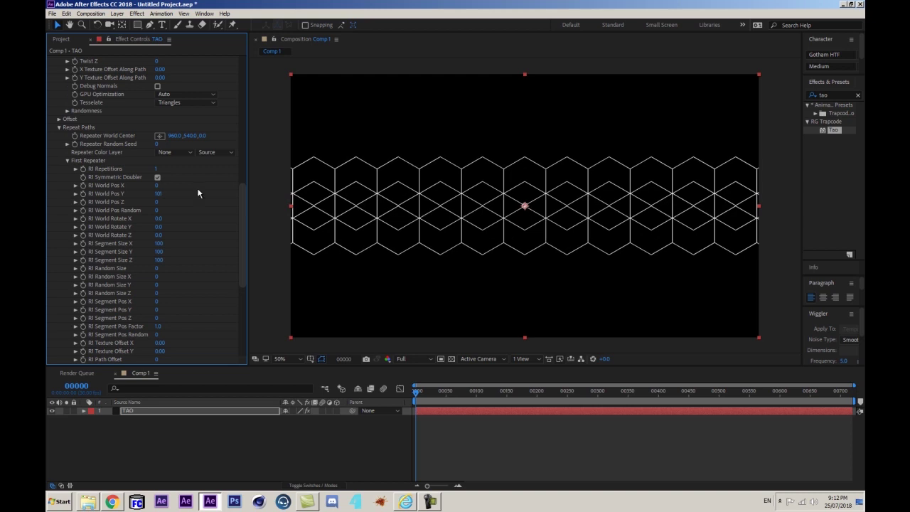
pyautogui.click(166, 194)
pyautogui.write('100')
pyautogui.press('Return')
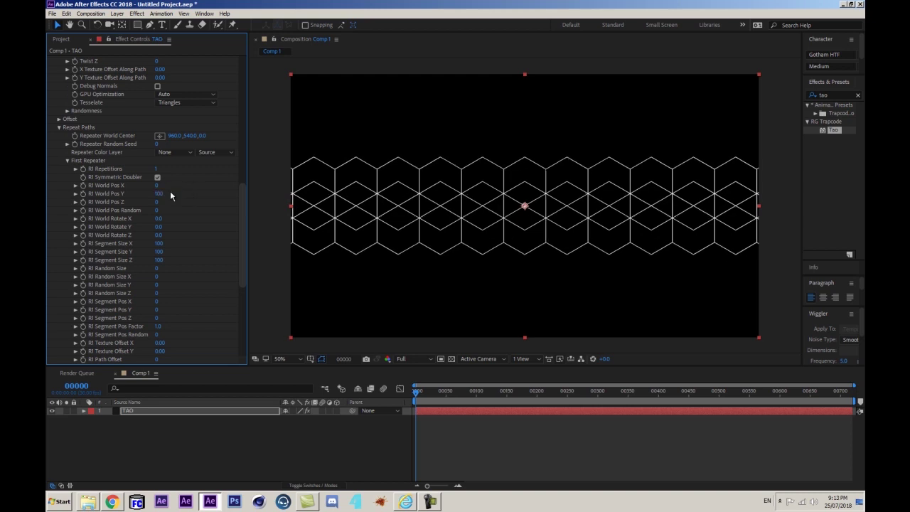
pyautogui.moveTo(157, 184); pyautogui.dragTo(182, 192)
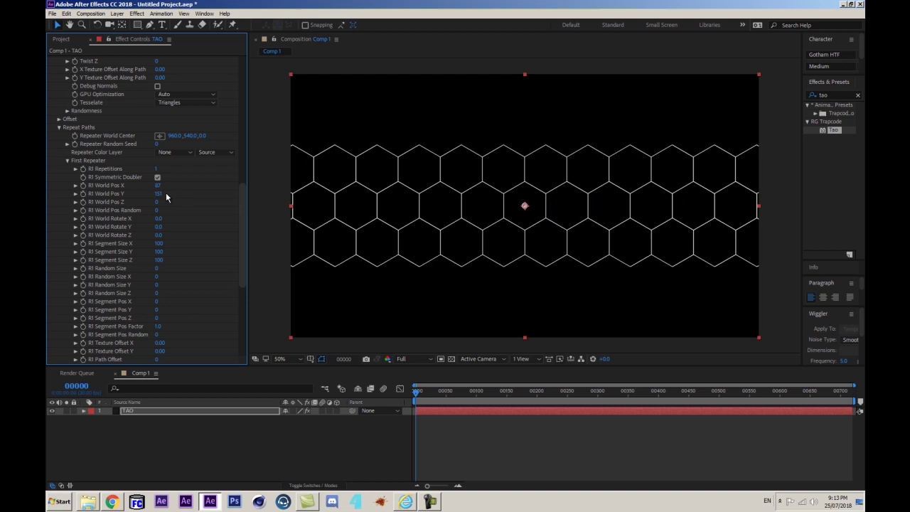
# Step: Set R1 World Pos Y to 150 and R1 World Pos X to 86
pyautogui.click(165, 191)
pyautogui.write('150')
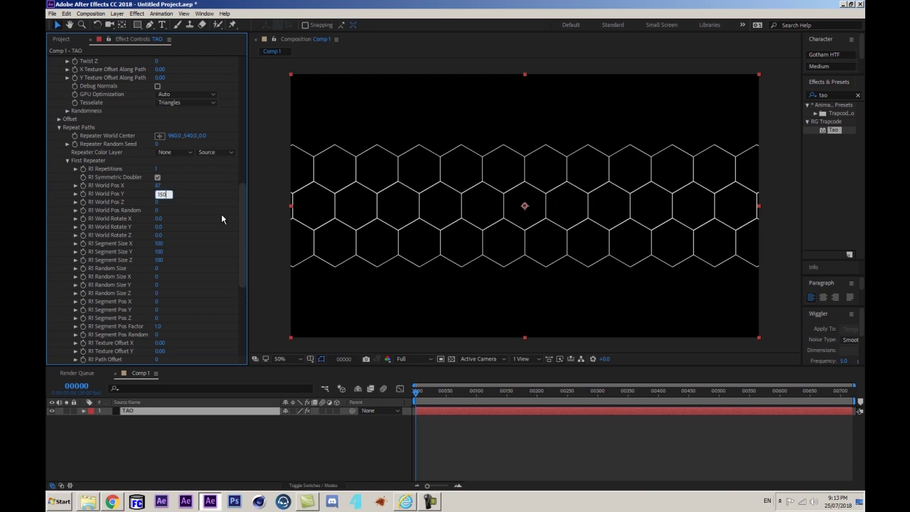
pyautogui.press('Return')
pyautogui.press('.')
pyautogui.press('.')
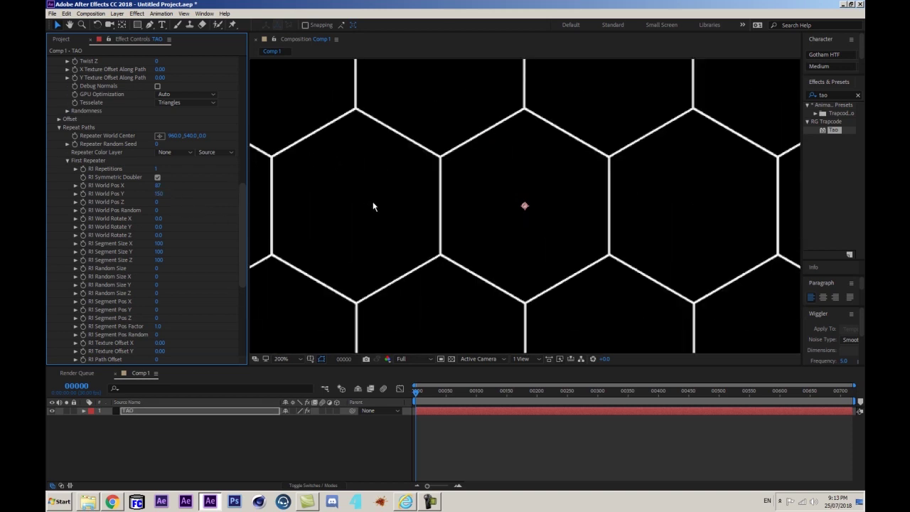
pyautogui.click(159, 186)
pyautogui.press('Return')
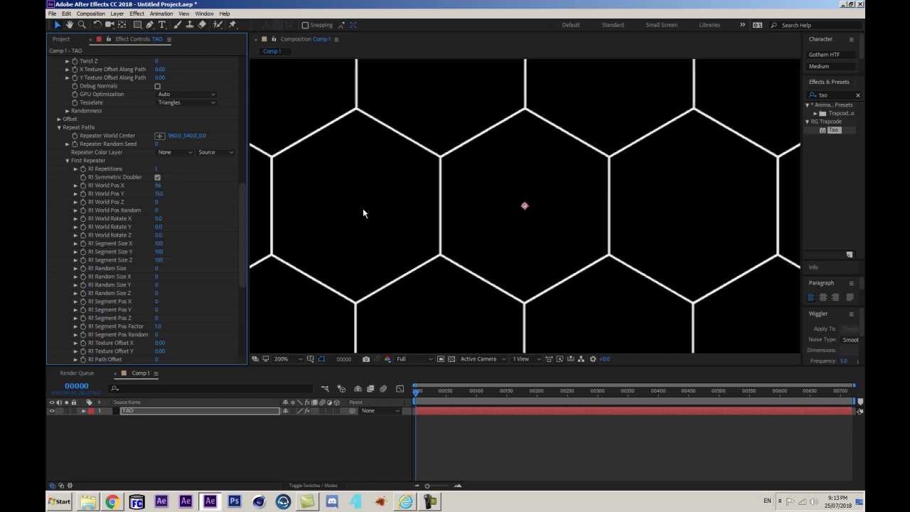
pyautogui.scroll(-4, 425, 213)
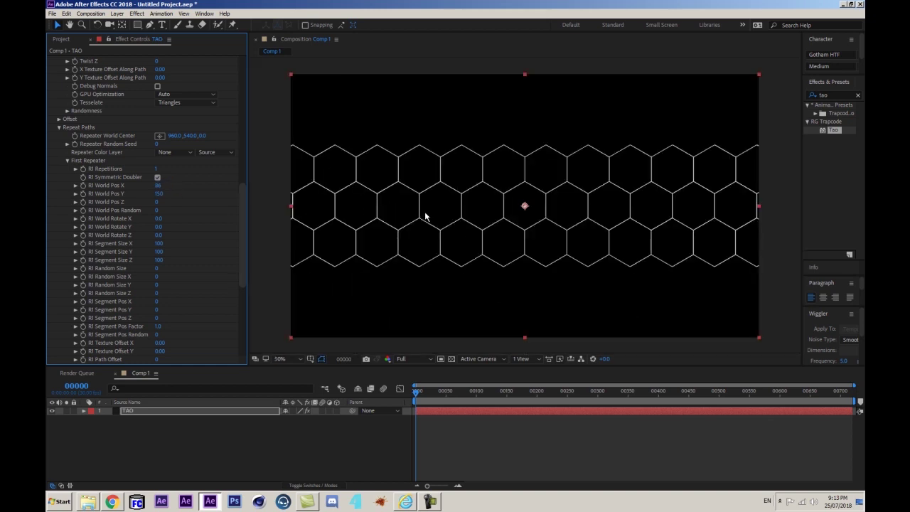
pyautogui.press('.')
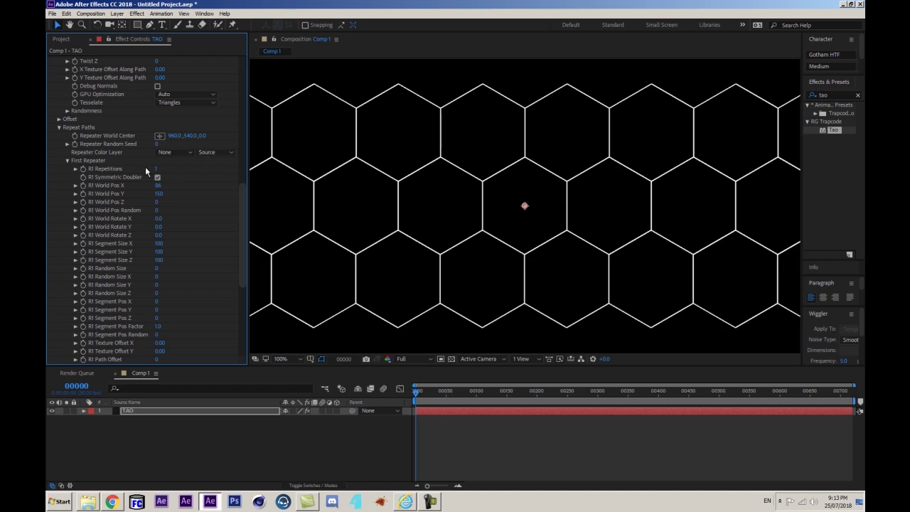
pyautogui.press(',')
# Step: Raise R1 Repetitions to 3 to add more honeycomb rows
pyautogui.click(158, 168)
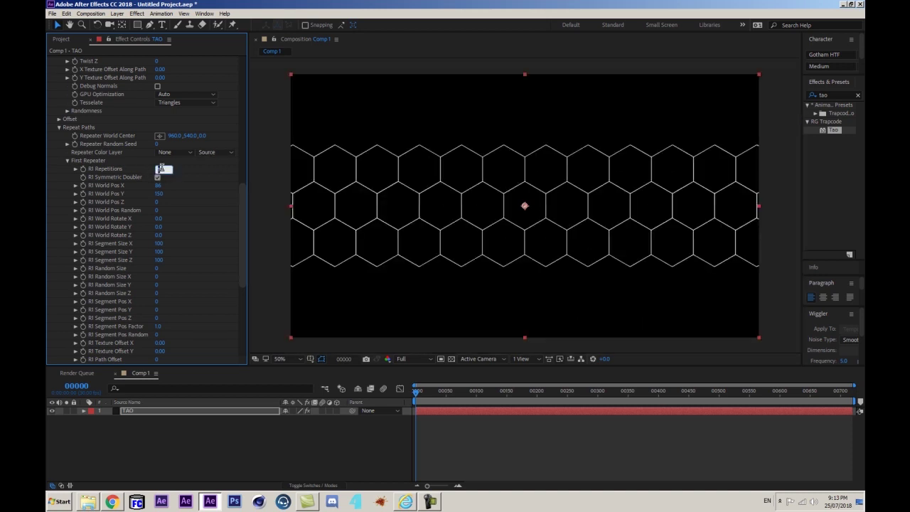
pyautogui.press('Return')
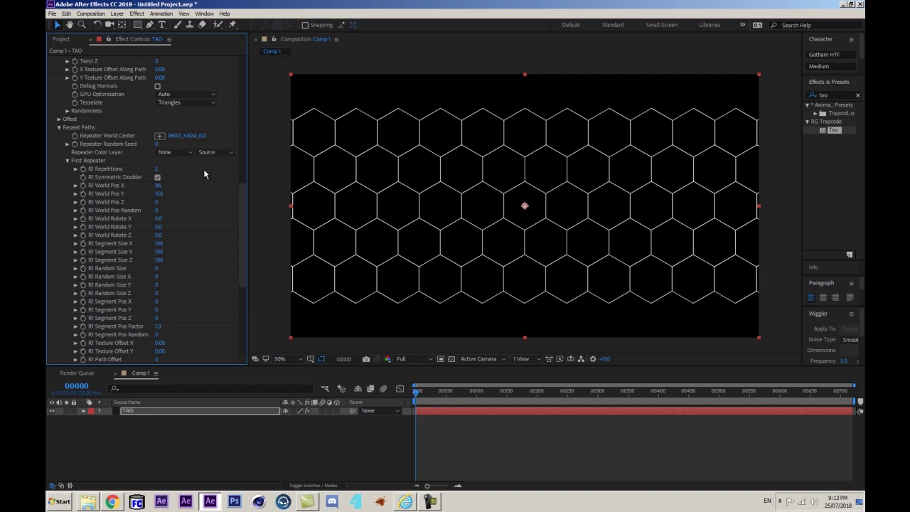
pyautogui.click(156, 169)
pyautogui.write('3')
pyautogui.press('Return')
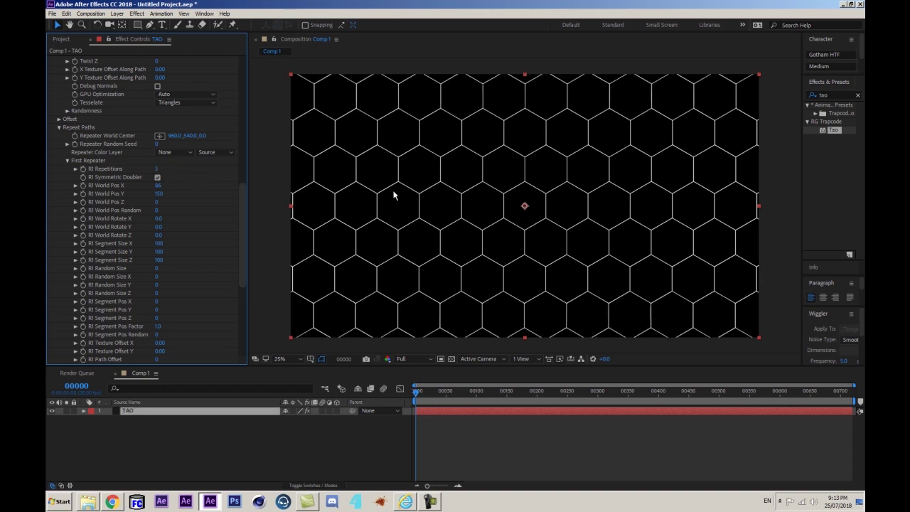
pyautogui.press(',')
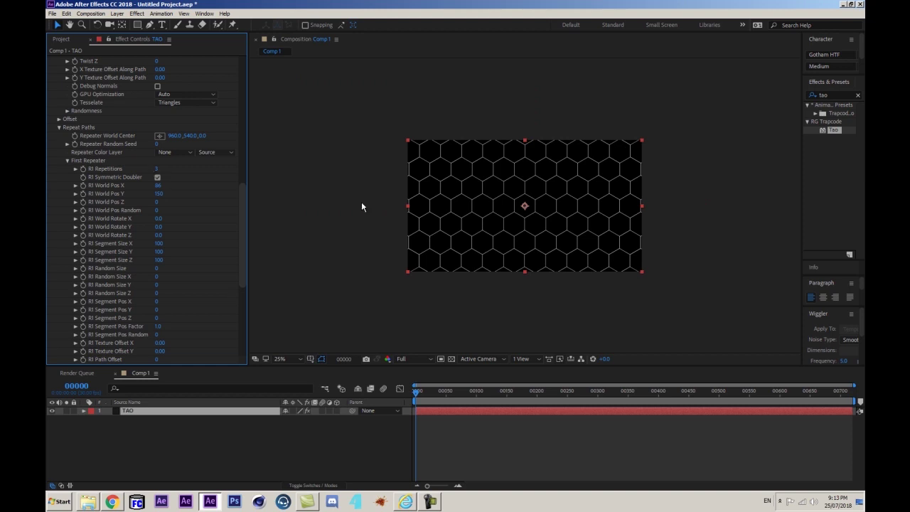
pyautogui.press('.')
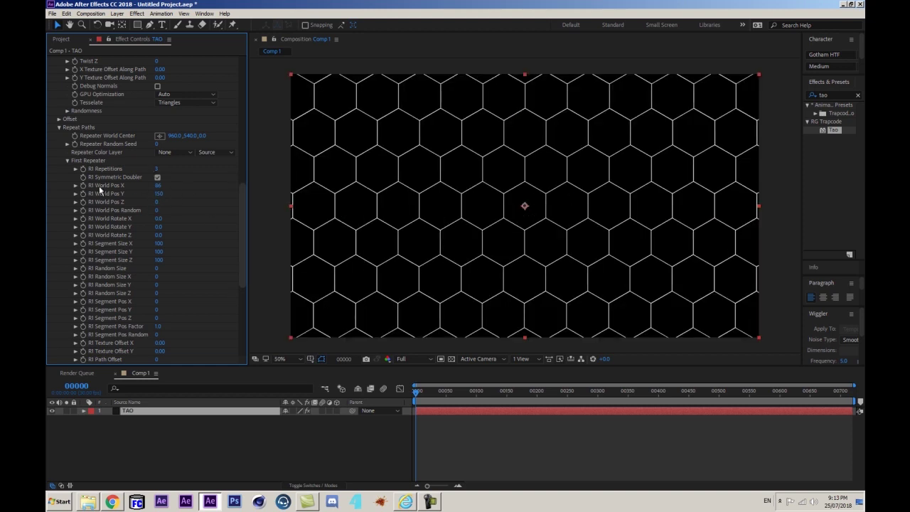
# Step: Scrub the Segment Size until the hexagons touch edge to edge
pyautogui.scroll(5, 100, 184)
pyautogui.scroll(3, 121, 176)
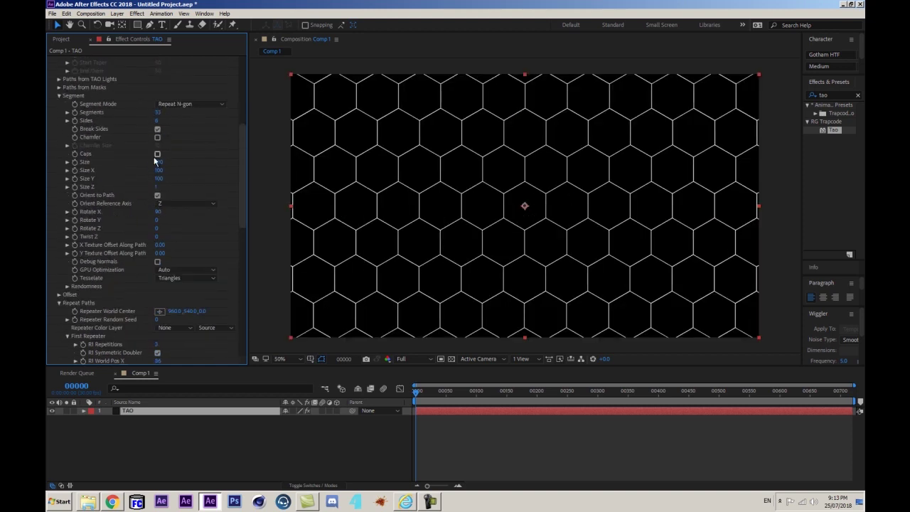
pyautogui.moveTo(155, 161); pyautogui.dragTo(291, 196)
pyautogui.scroll(-15, 134, 155)
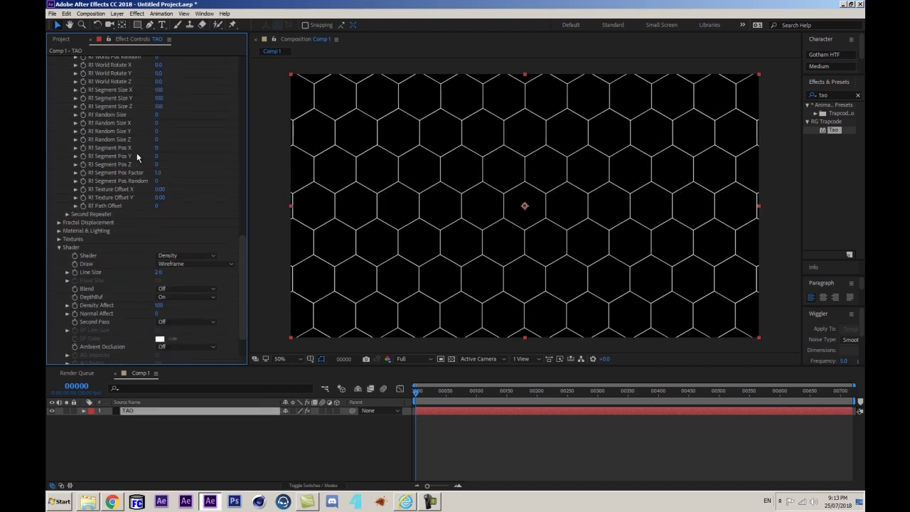
pyautogui.scroll(3, 136, 152)
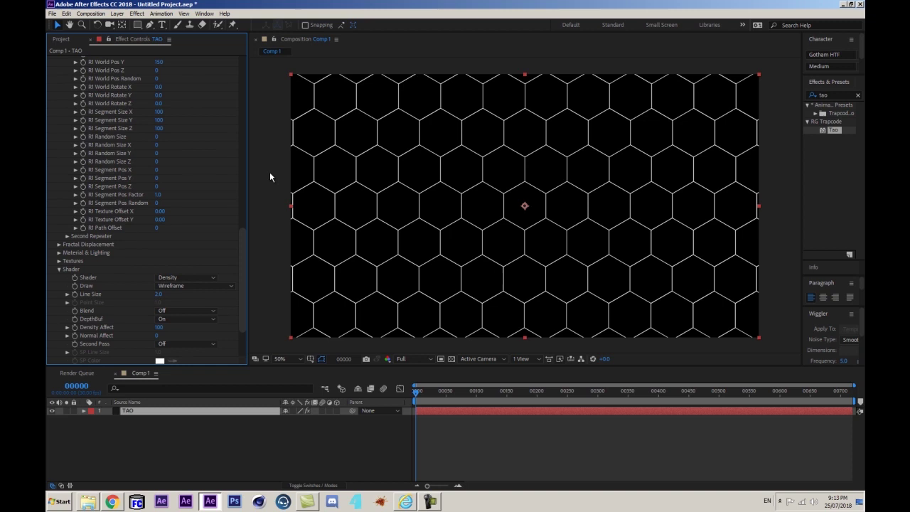
pyautogui.scroll(-9, 192, 153)
pyautogui.press(',')
pyautogui.press(',')
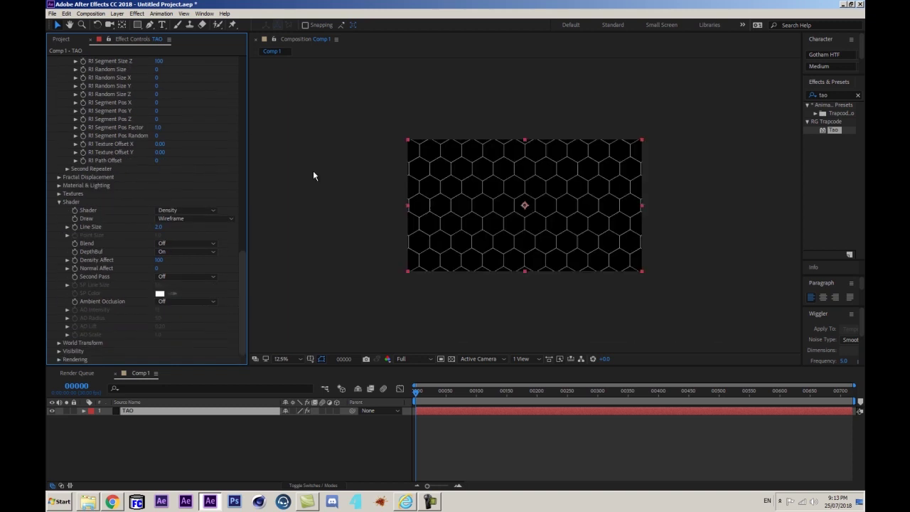
pyautogui.press(',')
pyautogui.press(',')
pyautogui.press('.')
pyautogui.press('.')
pyautogui.press('.')
pyautogui.press('.')
pyautogui.press('.')
pyautogui.press(',')
pyautogui.press(',')
pyautogui.press(',')
pyautogui.scroll(20, 167, 207)
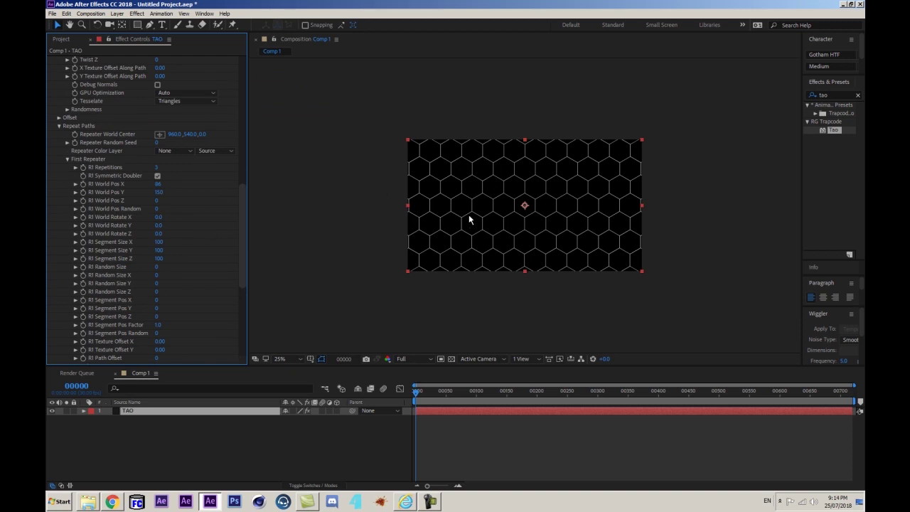
pyautogui.press('.')
pyautogui.press('.')
pyautogui.press('.')
pyautogui.press(',')
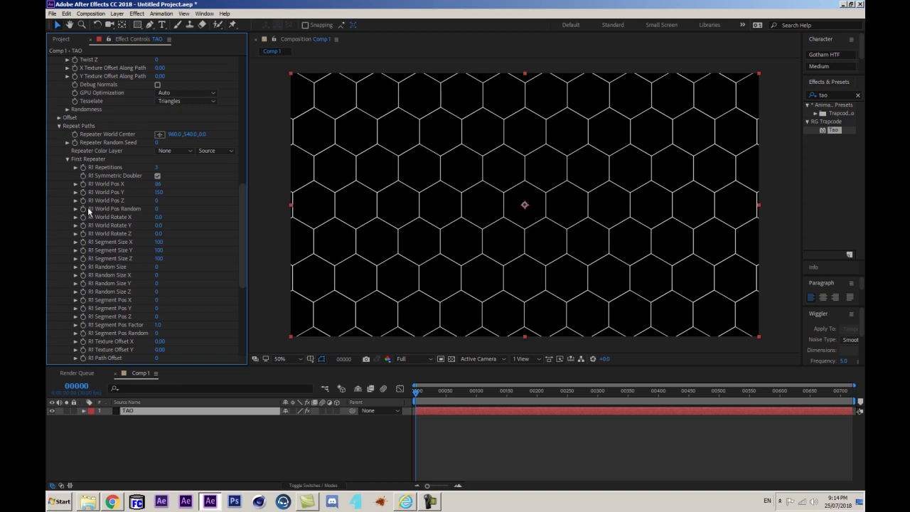
pyautogui.scroll(-6, 88, 209)
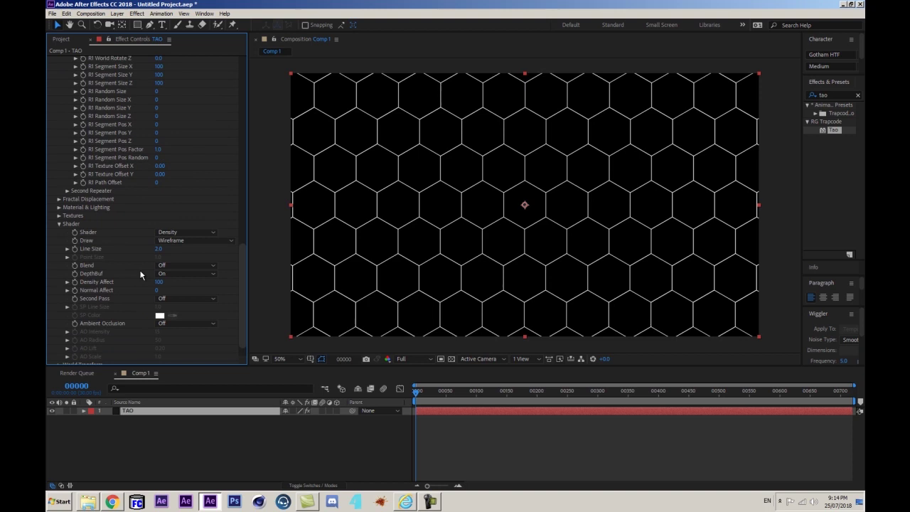
# Step: Add a new camera using the 50mm lens preset
pyautogui.hotkey('ctrl', 'alt', 'shift', 'c')
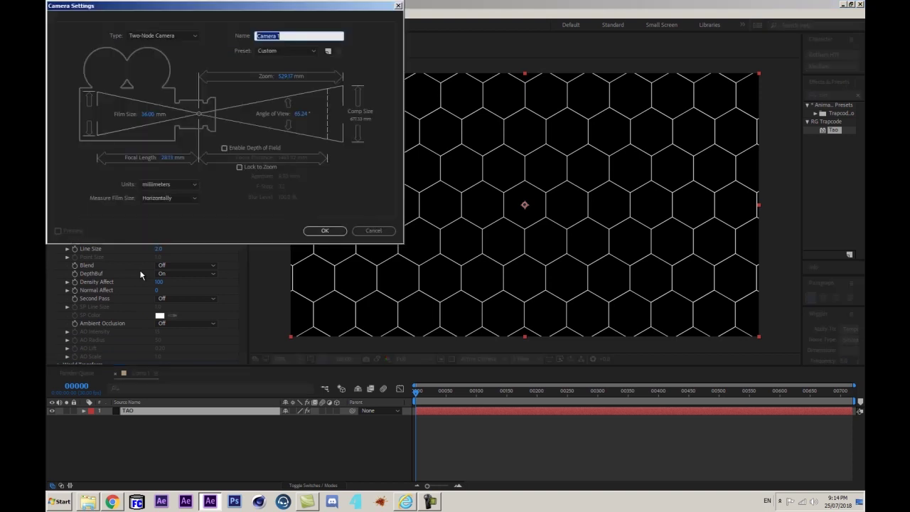
pyautogui.click(285, 50)
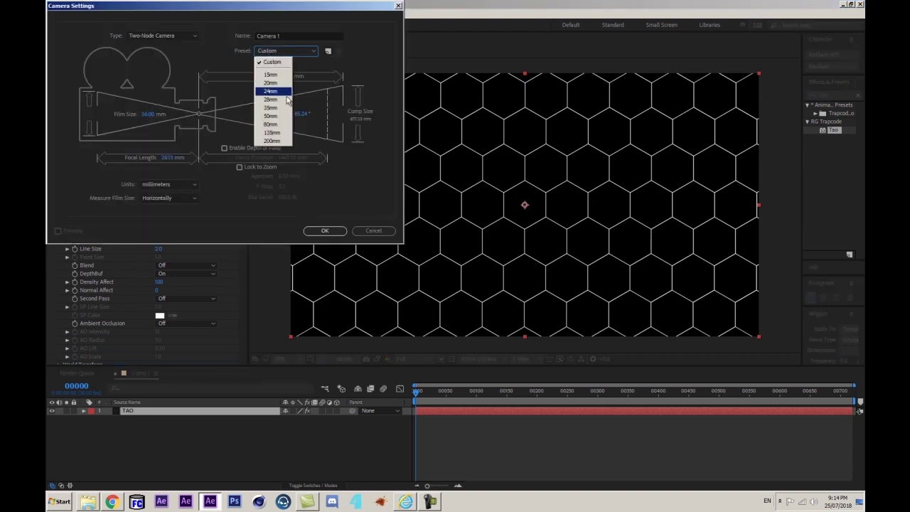
pyautogui.click(274, 115)
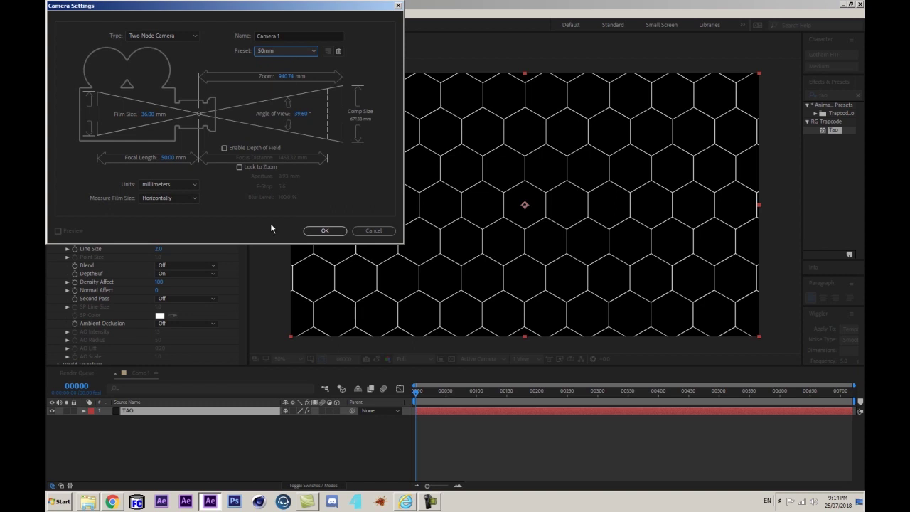
pyautogui.click(317, 231)
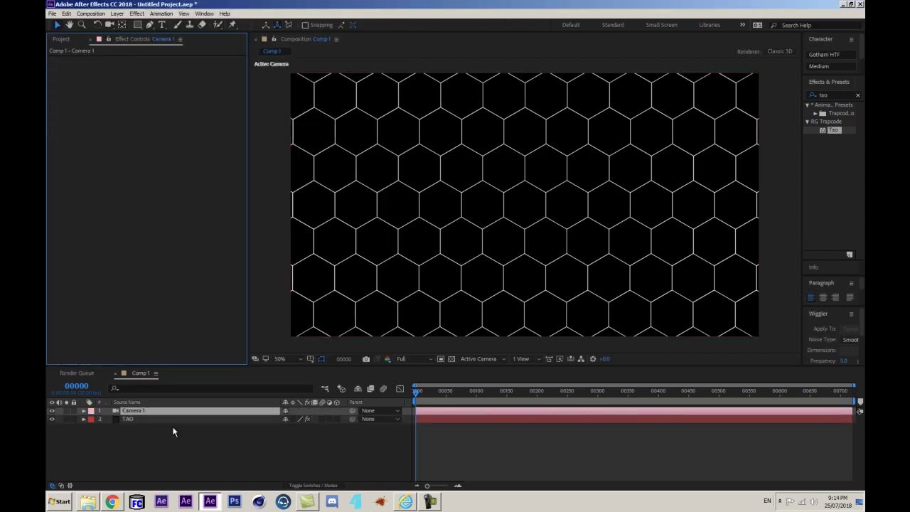
# Step: Add Null 1, parent Camera 1 to it, and set its Z Rotation to 45°
pyautogui.hotkey('ctrl', 'alt', 'shift', 'y')
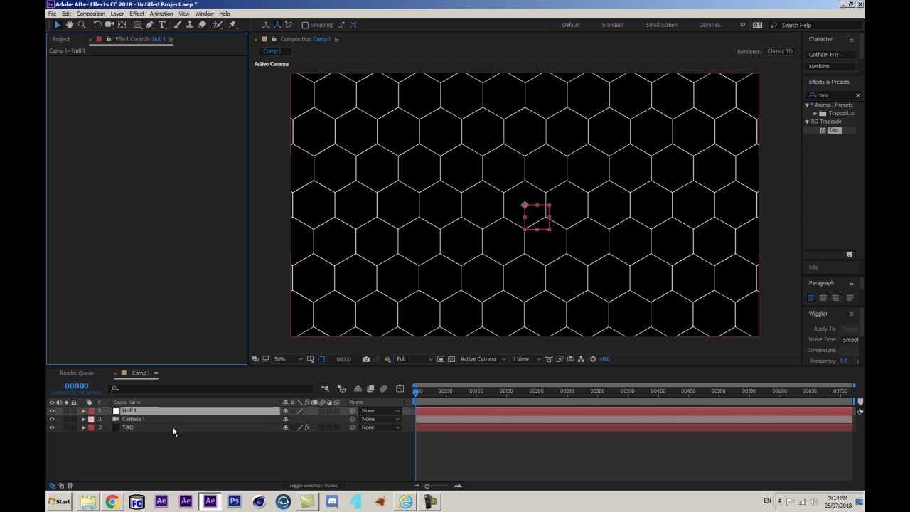
pyautogui.moveTo(352, 418); pyautogui.dragTo(134, 407)
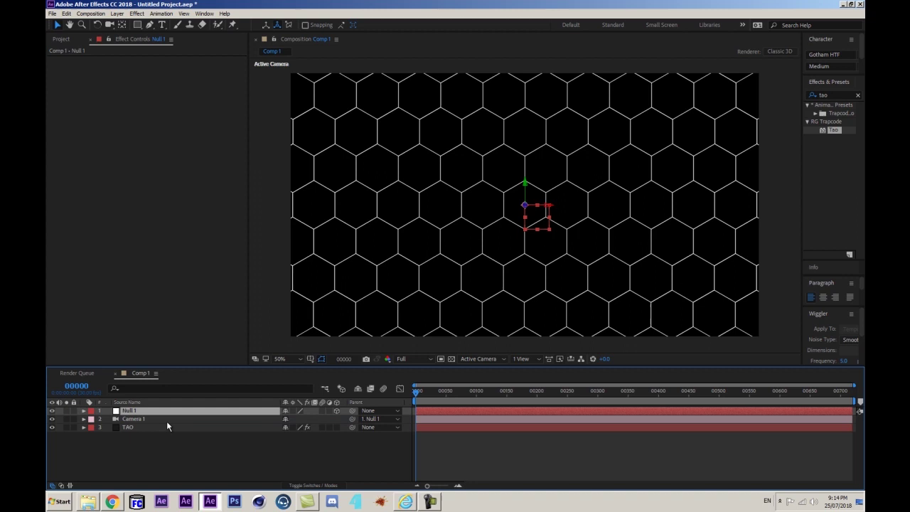
pyautogui.press('r')
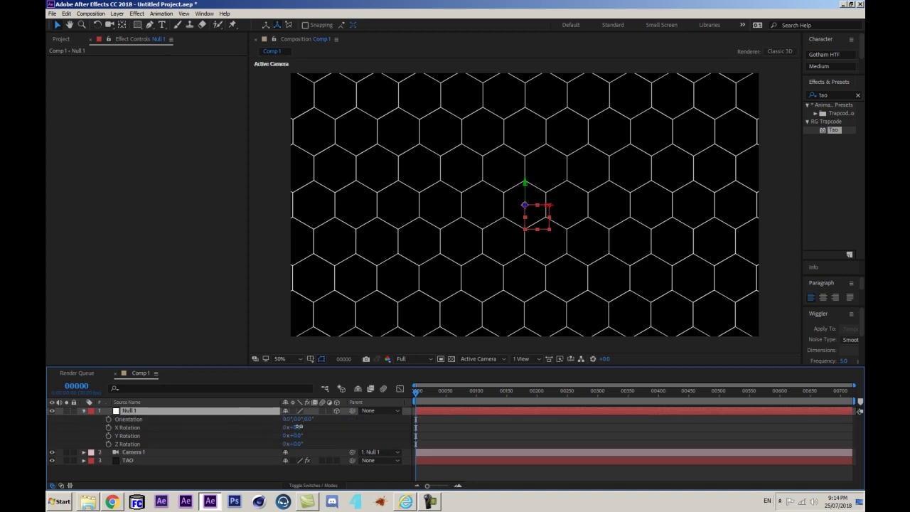
pyautogui.moveTo(288, 430); pyautogui.dragTo(315, 424)
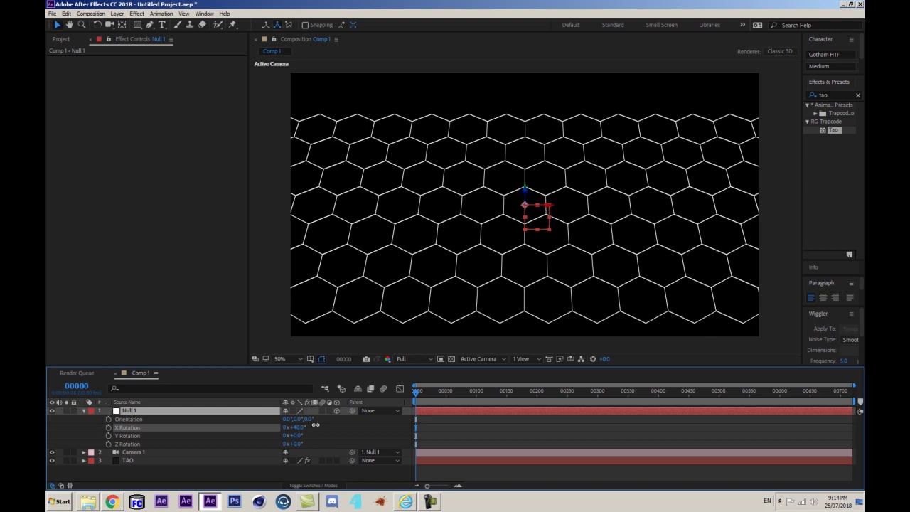
pyautogui.hotkey('ctrl', 'z')
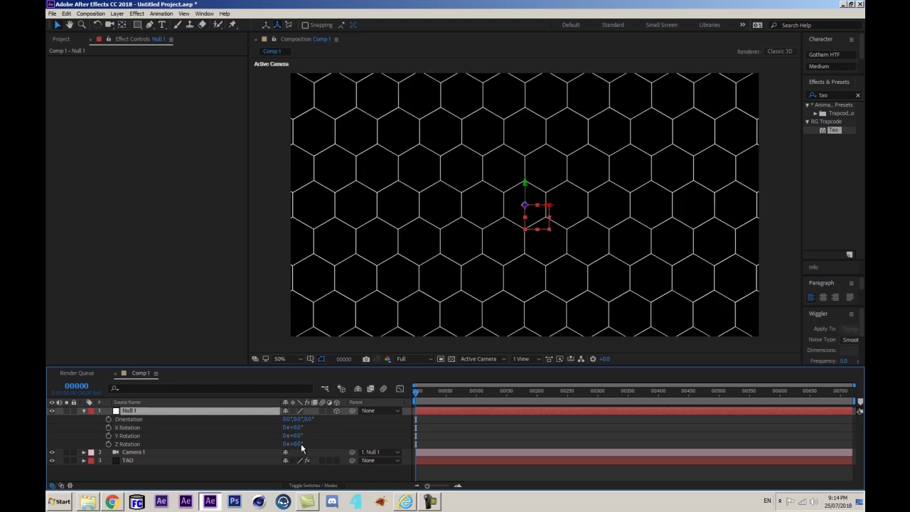
pyautogui.click(300, 443)
pyautogui.press('Return')
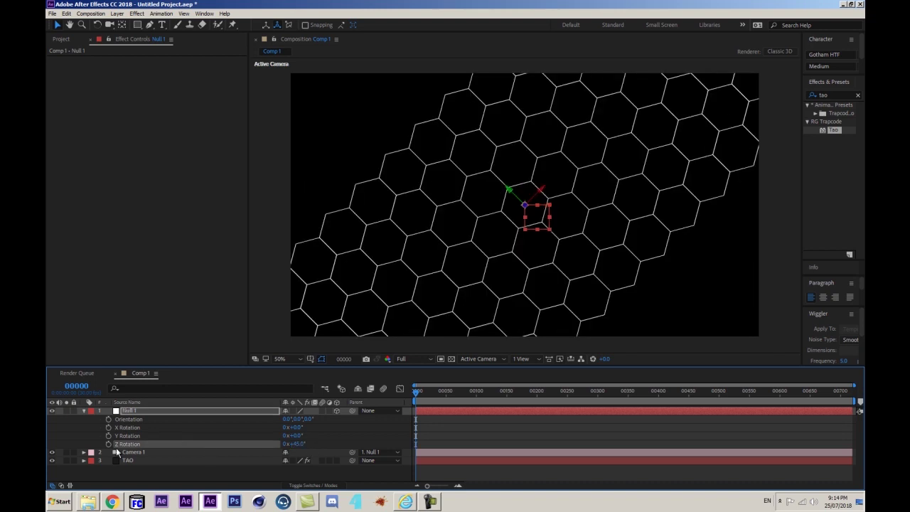
pyautogui.scroll(-4, 540, 223)
pyautogui.scroll(4, 596, 157)
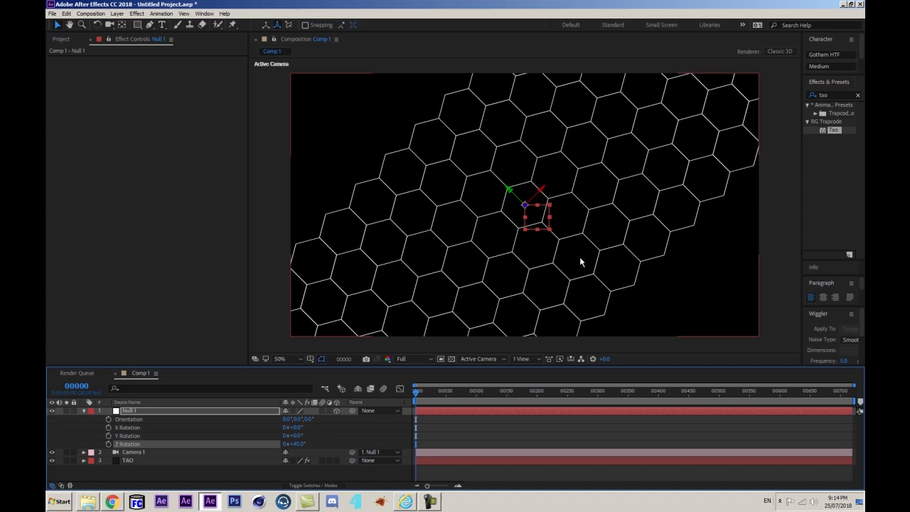
# Step: Orbit the camera, then raise the TAO layer's First Repeater R1 Repetitions to 12
pyautogui.press('c')
pyautogui.moveTo(497, 228); pyautogui.dragTo(506, 173)
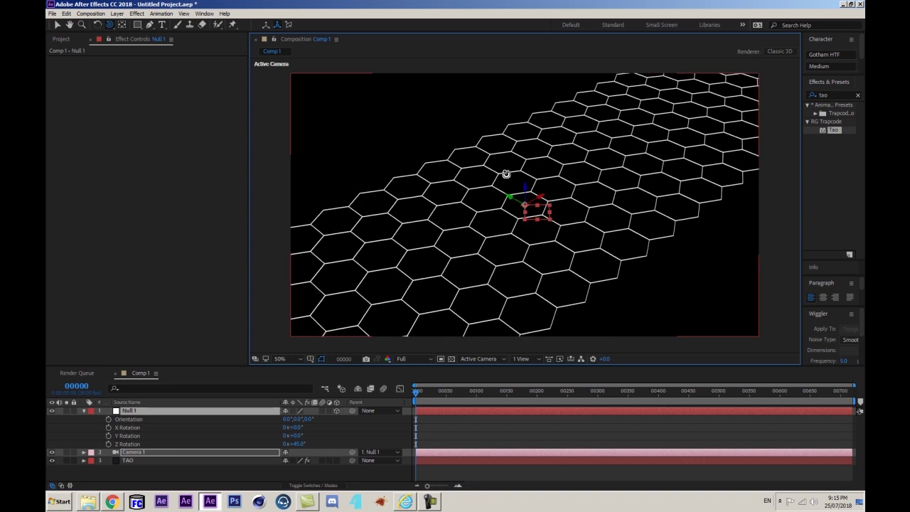
pyautogui.click(128, 461)
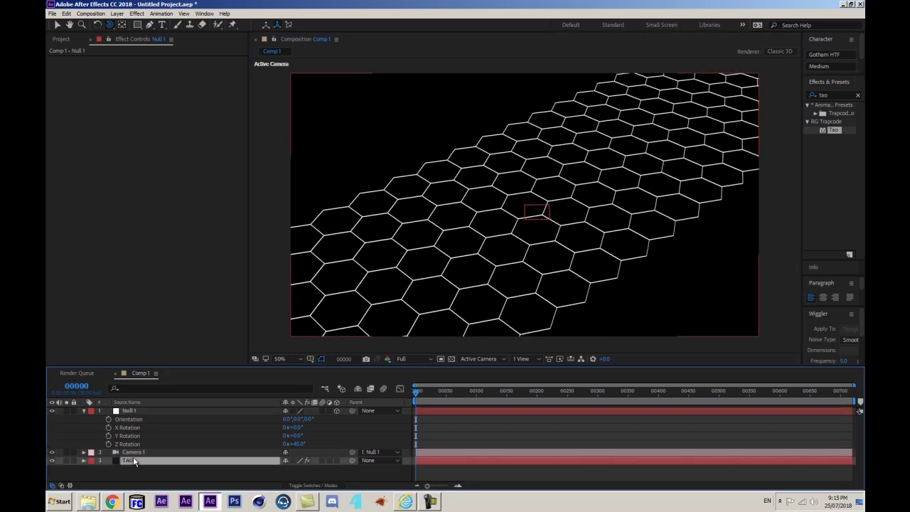
pyautogui.scroll(-10, 190, 248)
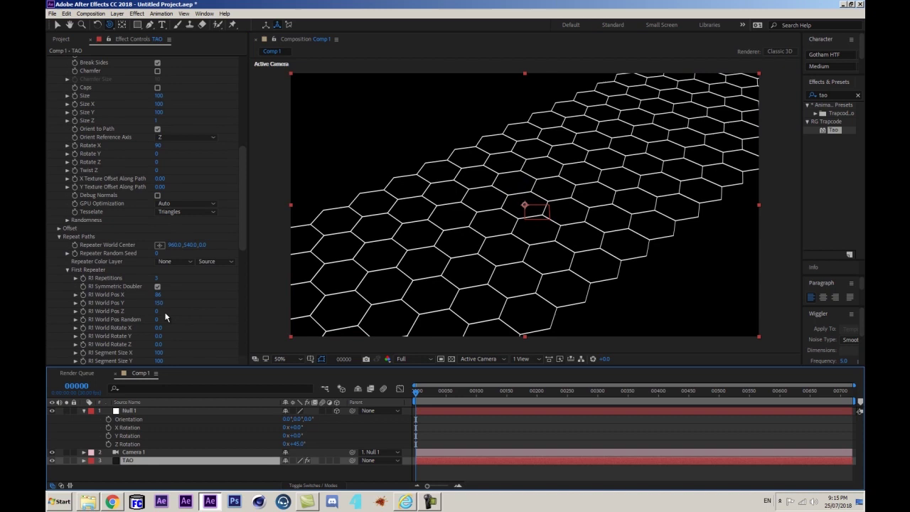
pyautogui.scroll(-4, 152, 267)
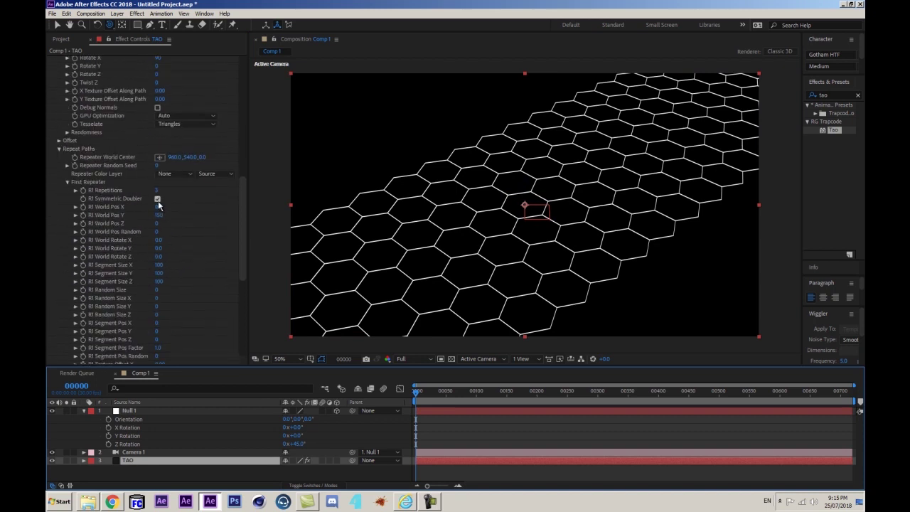
pyautogui.moveTo(158, 190); pyautogui.dragTo(200, 192)
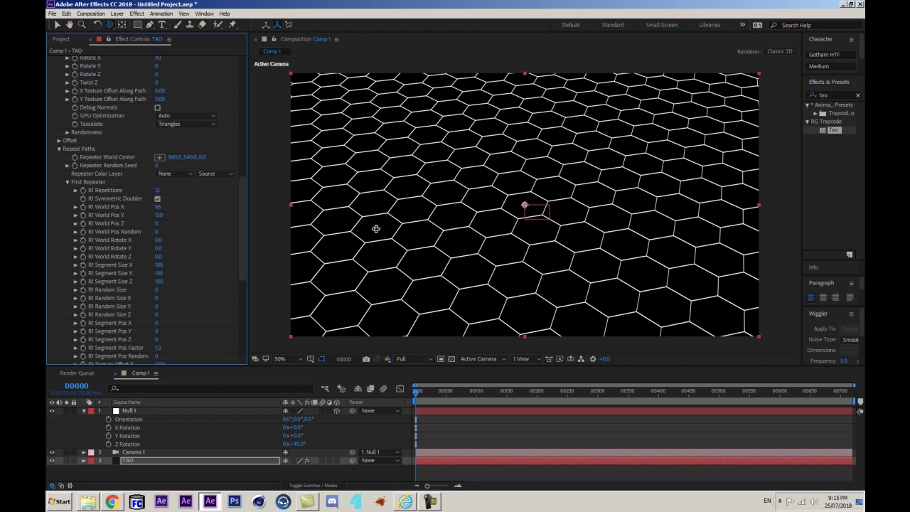
# Step: Orbit the camera and set Tao's Fractal Displacement Amplitude to 52
pyautogui.press('c')
pyautogui.moveTo(461, 175)
pyautogui.mouseDown()
pyautogui.moveTo(447, 180)
pyautogui.moveTo(479, 183)
pyautogui.moveTo(465, 185)
pyautogui.mouseUp()
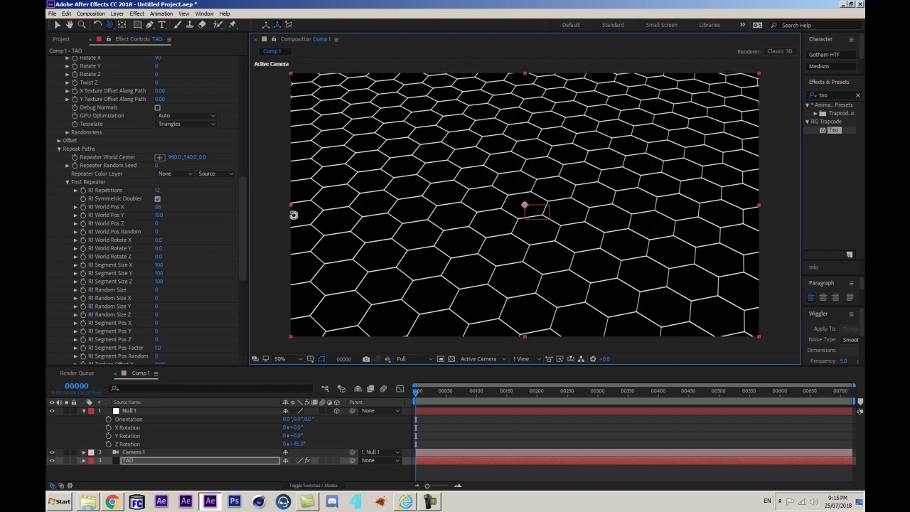
pyautogui.scroll(-3, 169, 271)
pyautogui.scroll(-3, 168, 269)
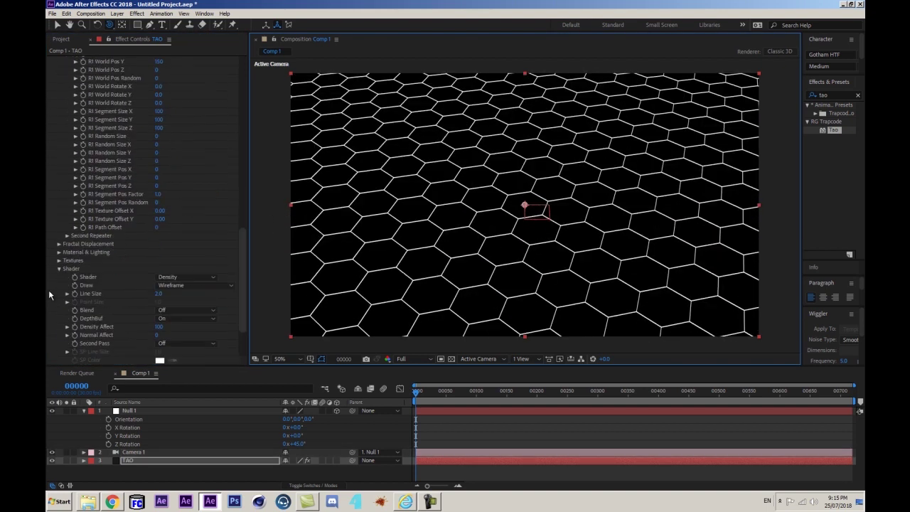
pyautogui.click(59, 243)
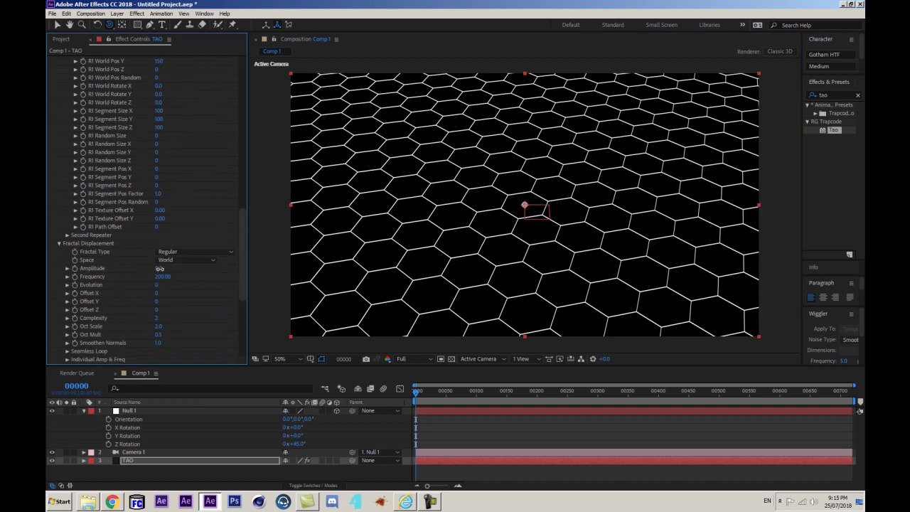
pyautogui.moveTo(160, 268); pyautogui.dragTo(182, 265)
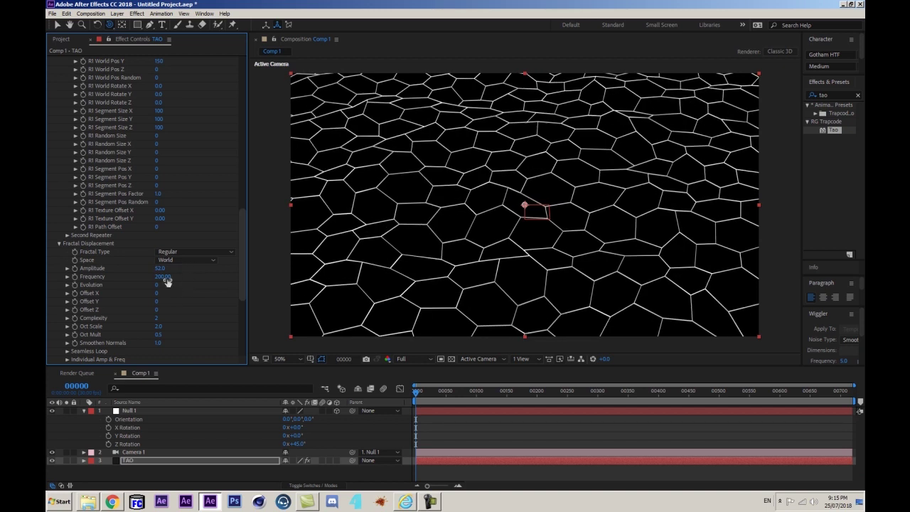
# Step: Under Individual Amp & Freq, set Amplitude X and Amplitude Y to 0
pyautogui.scroll(-5, 184, 319)
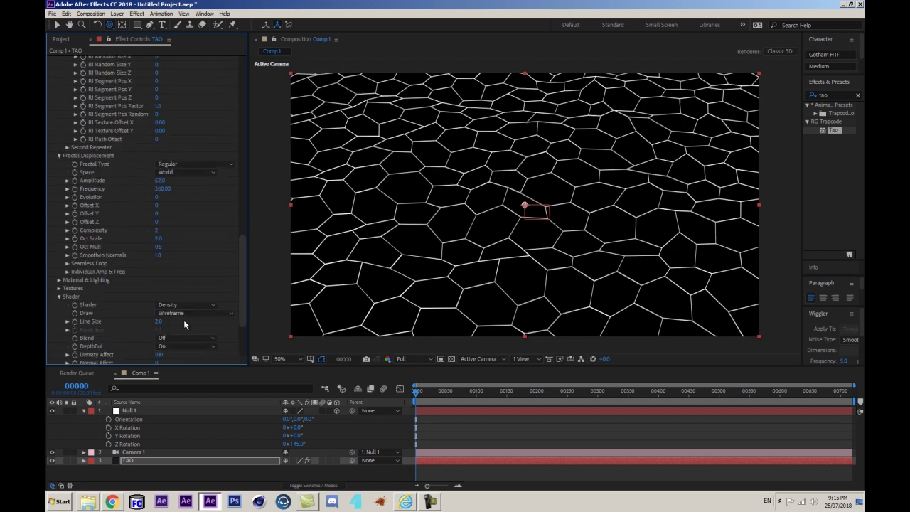
pyautogui.click(67, 271)
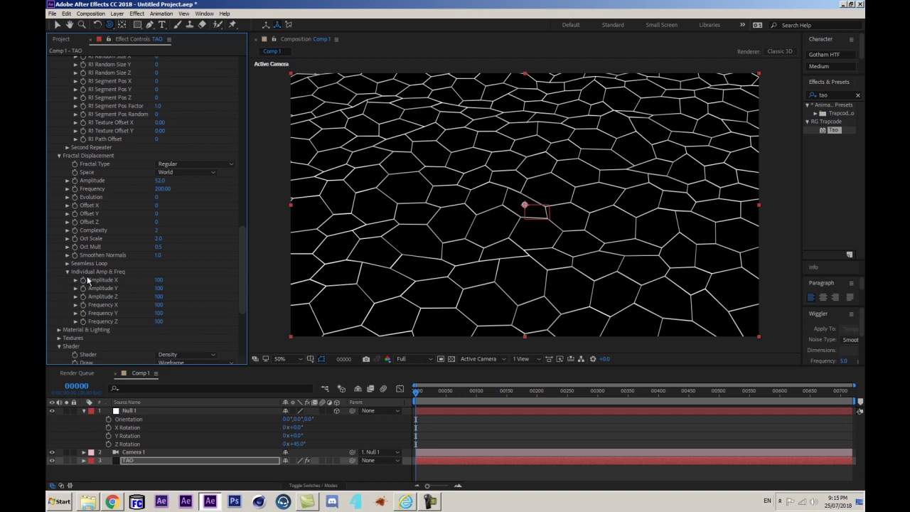
pyautogui.click(160, 280)
pyautogui.press('Return')
pyautogui.click(159, 288)
pyautogui.write('0')
pyautogui.press('Return')
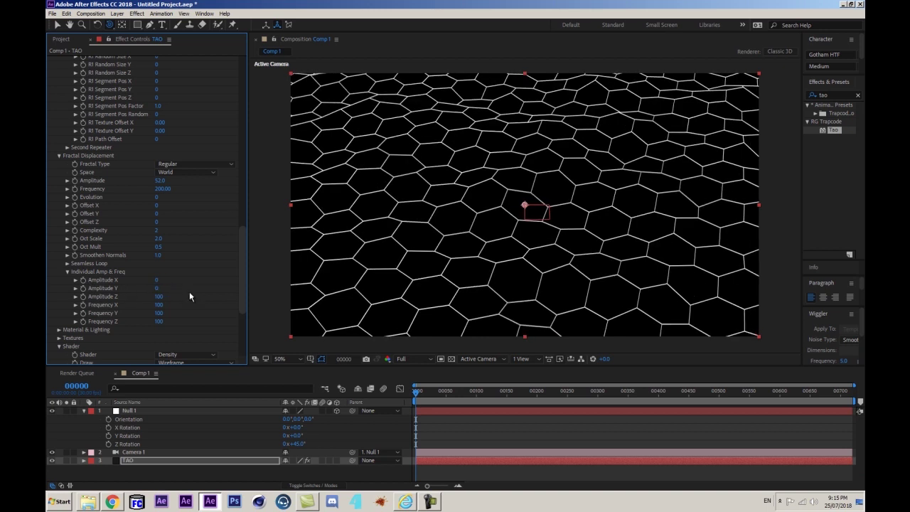
# Step: Set displacement Amplitude to 111, Oct Scale to 1.3 and Frequency to 124, leaving Offset X at 0
pyautogui.moveTo(157, 183)
pyautogui.mouseDown()
pyautogui.moveTo(191, 174)
pyautogui.moveTo(182, 178)
pyautogui.mouseUp()
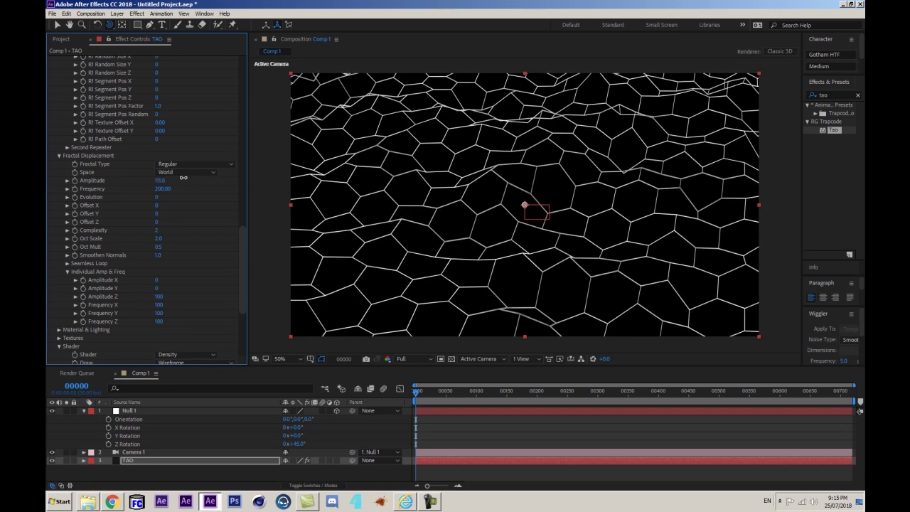
pyautogui.click(162, 189)
pyautogui.press('Return')
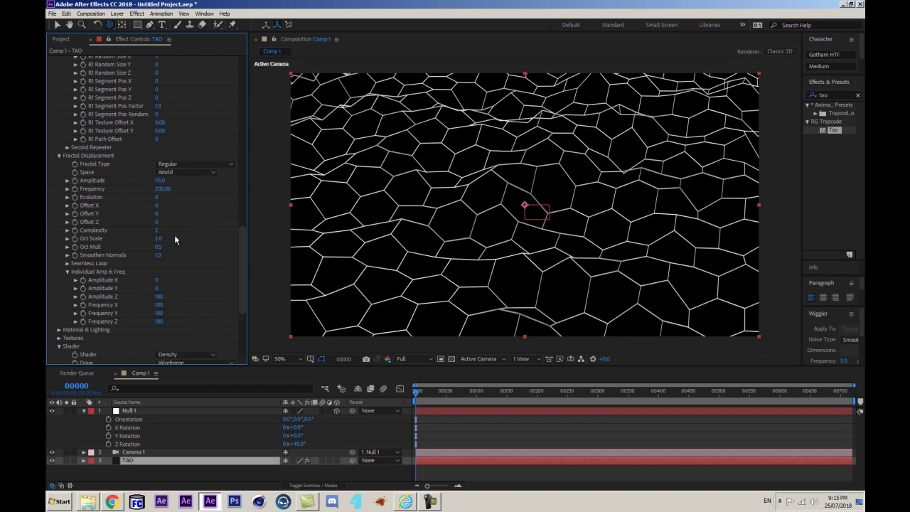
pyautogui.moveTo(158, 240); pyautogui.dragTo(155, 241)
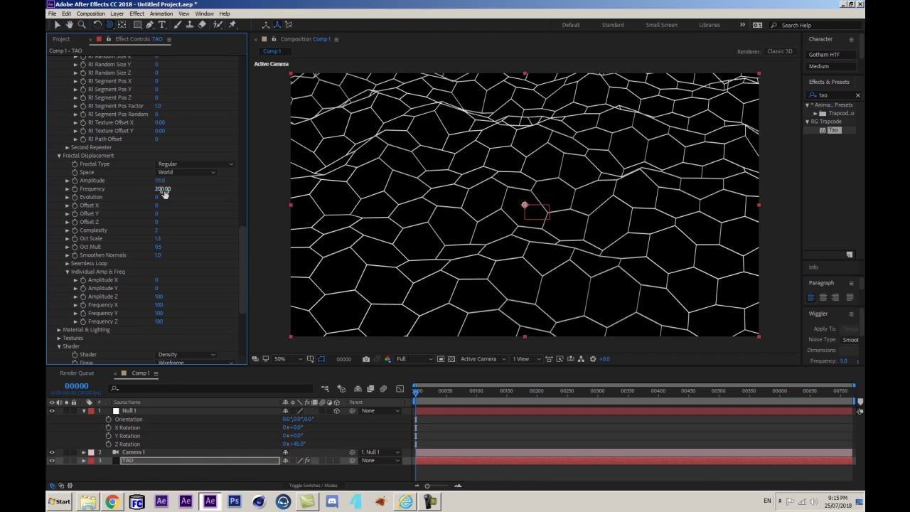
pyautogui.moveTo(163, 189); pyautogui.dragTo(132, 199)
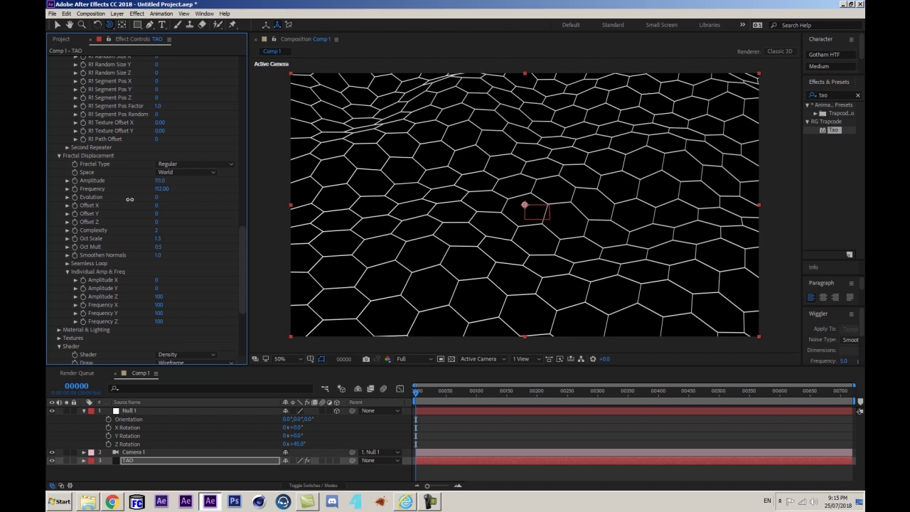
pyautogui.moveTo(129, 199); pyautogui.dragTo(135, 200)
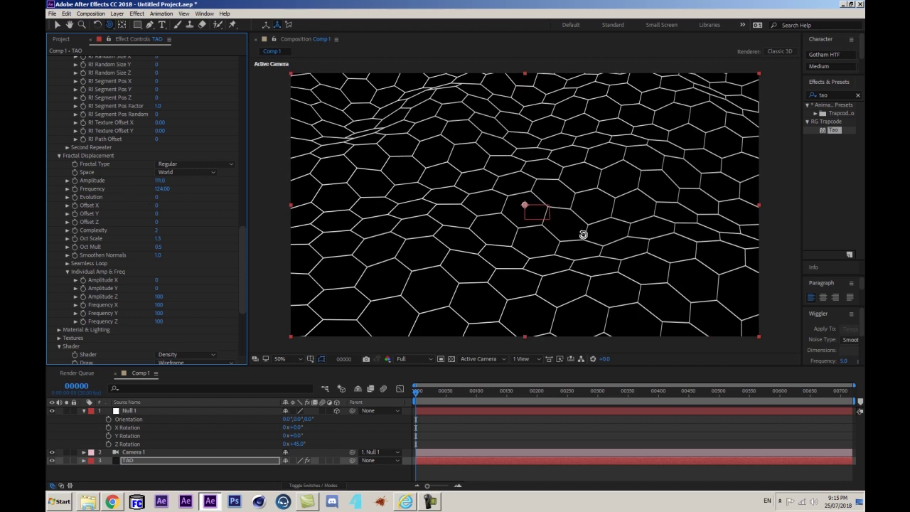
pyautogui.click(449, 398)
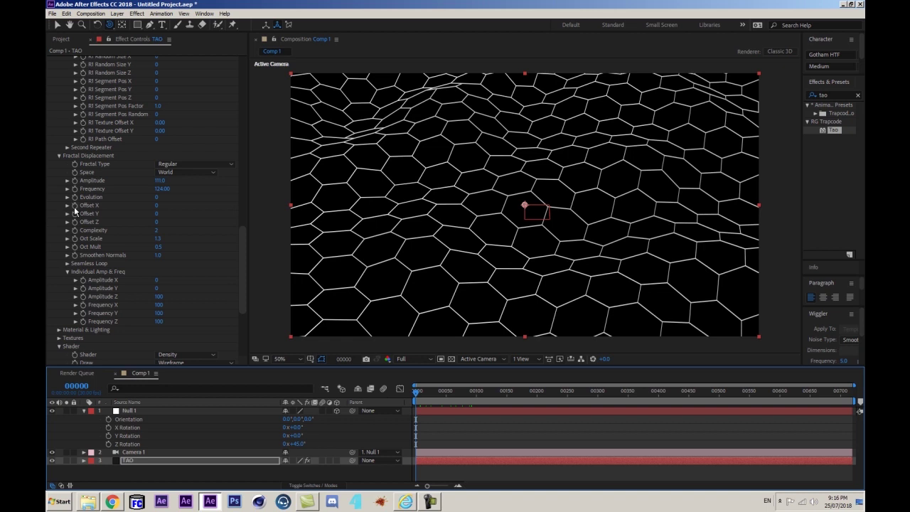
pyautogui.moveTo(156, 205)
pyautogui.mouseDown()
pyautogui.moveTo(238, 205)
pyautogui.moveTo(157, 205)
pyautogui.mouseUp()
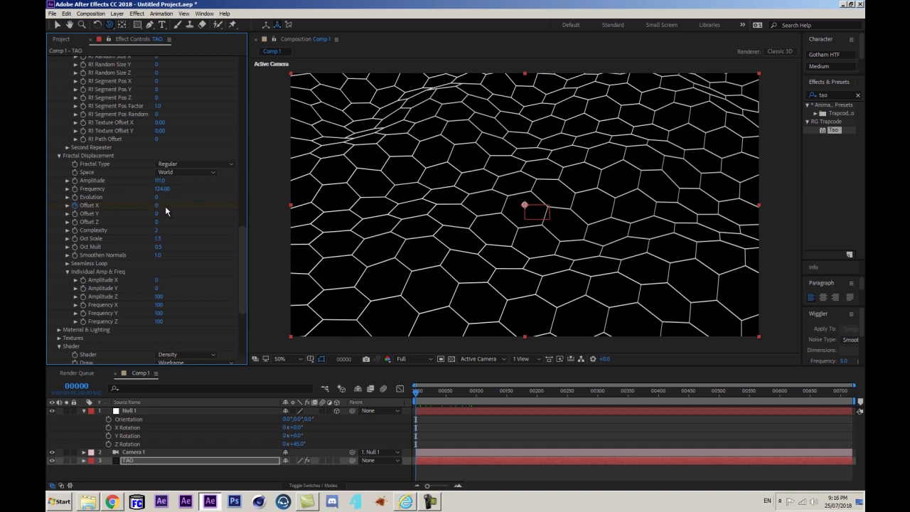
# Step: At frame 90, set the keyframed displacement Offset X to 2120
pyautogui.click(77, 385)
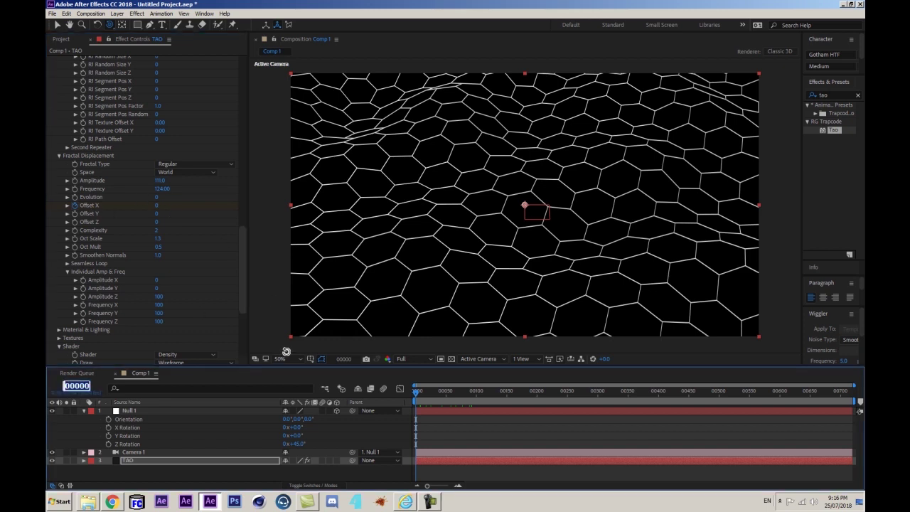
pyautogui.write('90')
pyautogui.press('Return')
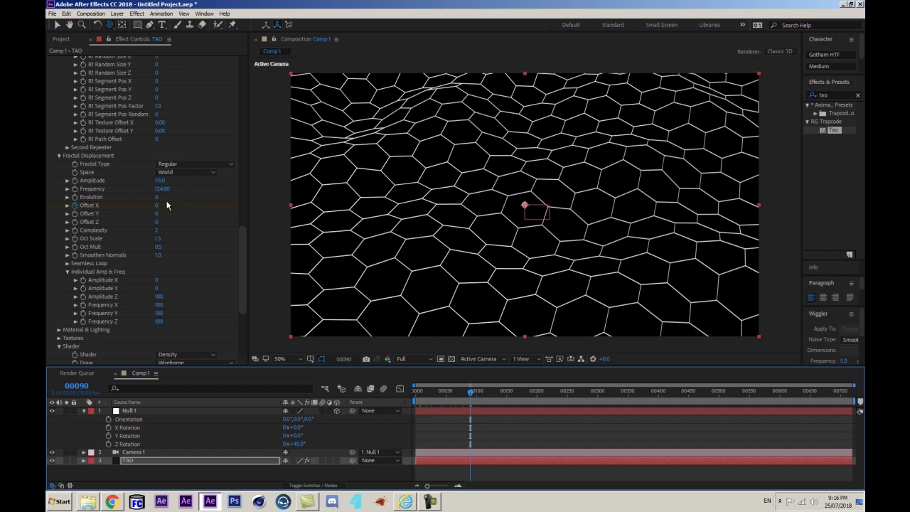
pyautogui.moveTo(156, 205); pyautogui.dragTo(761, 205)
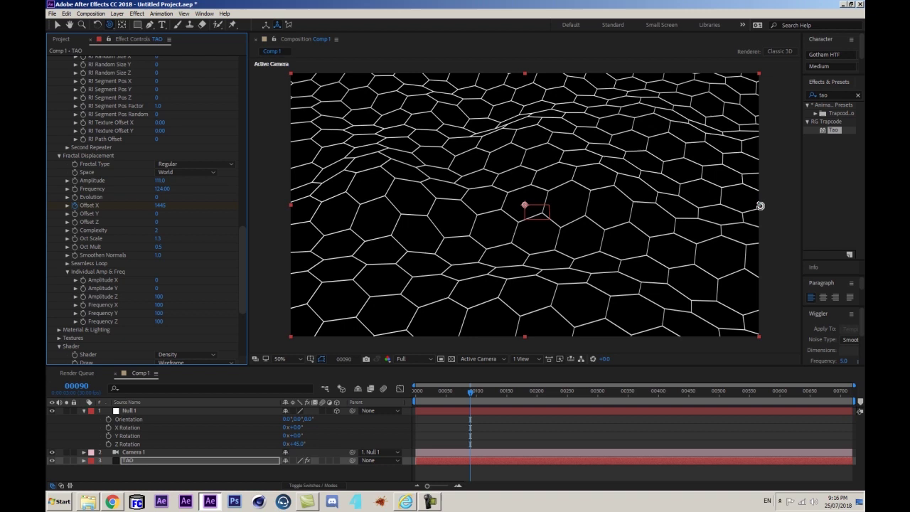
pyautogui.moveTo(158, 205); pyautogui.dragTo(487, 214)
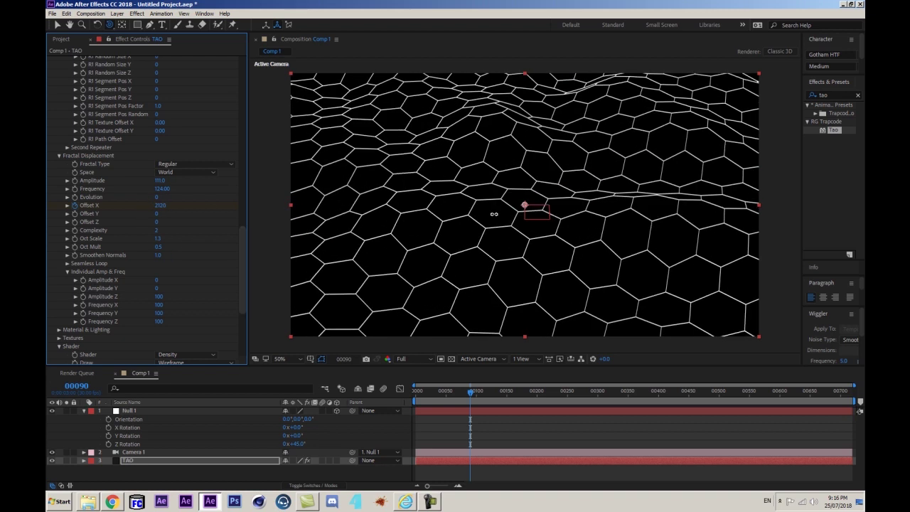
# Step: Use Seamless Loop's Set End Frame so Loop X becomes 2120, then return to frame 0
pyautogui.click(68, 264)
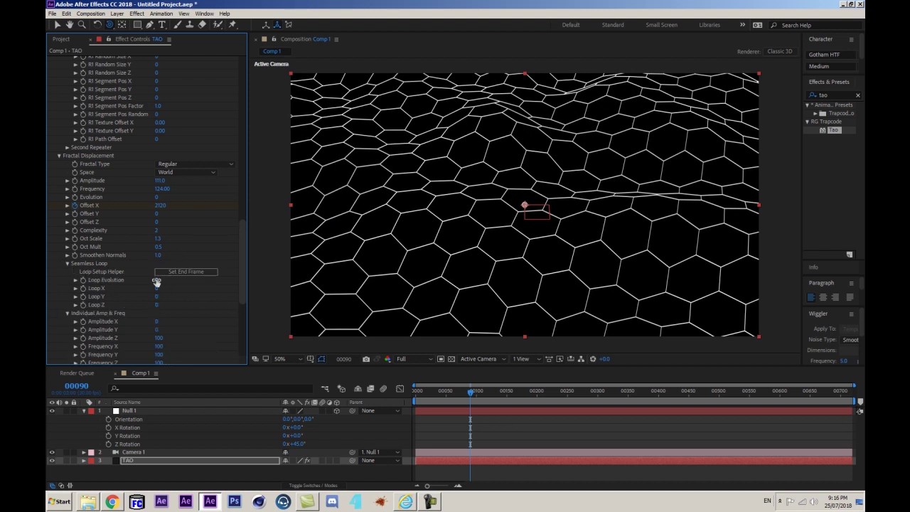
pyautogui.scroll(-1, 88, 279)
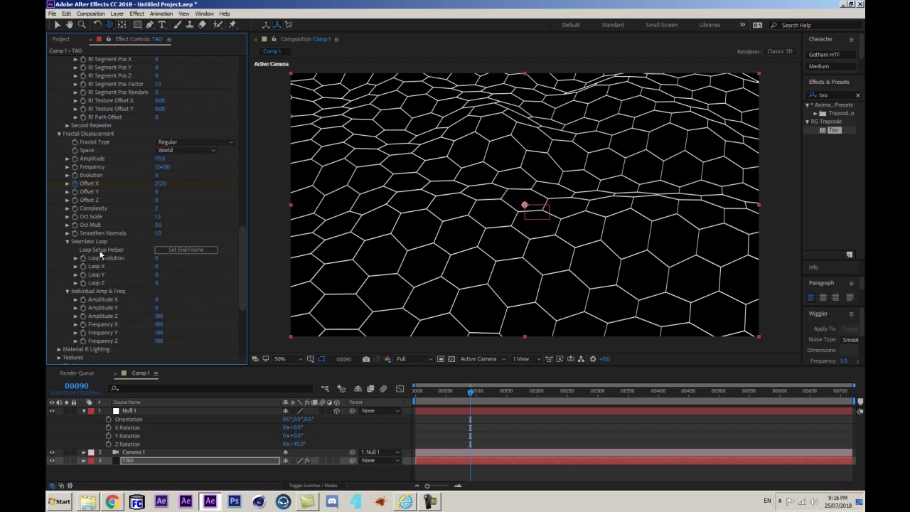
pyautogui.click(201, 250)
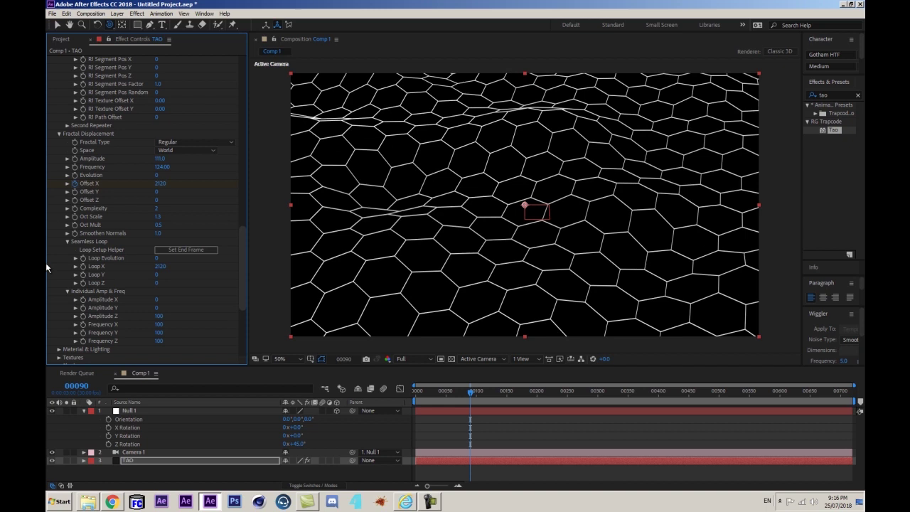
pyautogui.click(159, 266)
pyautogui.press('Home')
pyautogui.click(76, 386)
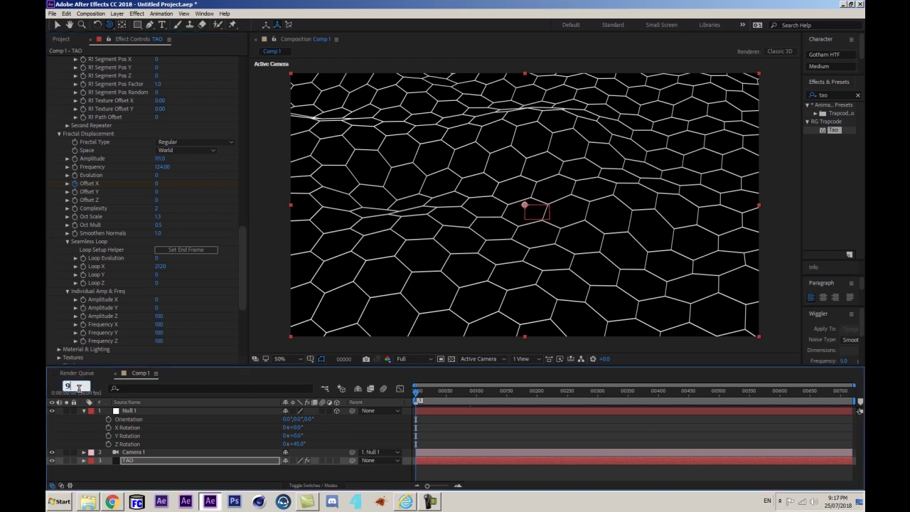
pyautogui.write('90')
pyautogui.press('Return')
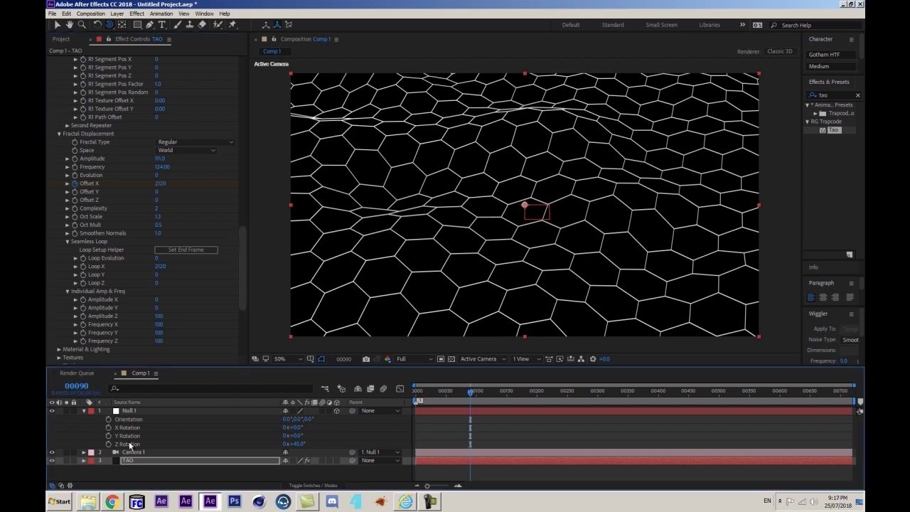
pyautogui.press('j')
pyautogui.press('k')
pyautogui.press('j')
pyautogui.press('k')
pyautogui.press('j')
pyautogui.press('k')
pyautogui.press('j')
pyautogui.press('k')
pyautogui.press('j')
pyautogui.press('k')
pyautogui.press('j')
pyautogui.press('k')
pyautogui.press('j')
pyautogui.press('k')
pyautogui.press('pageup')
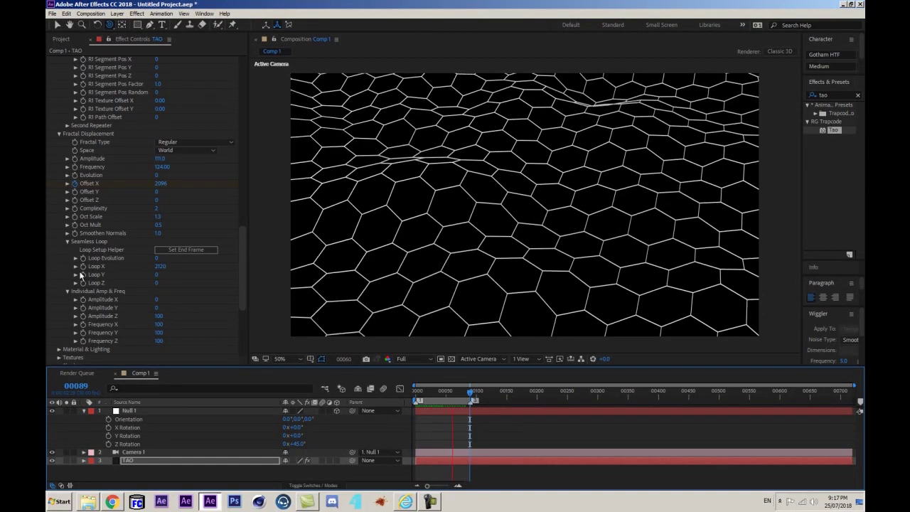
pyautogui.press('space')
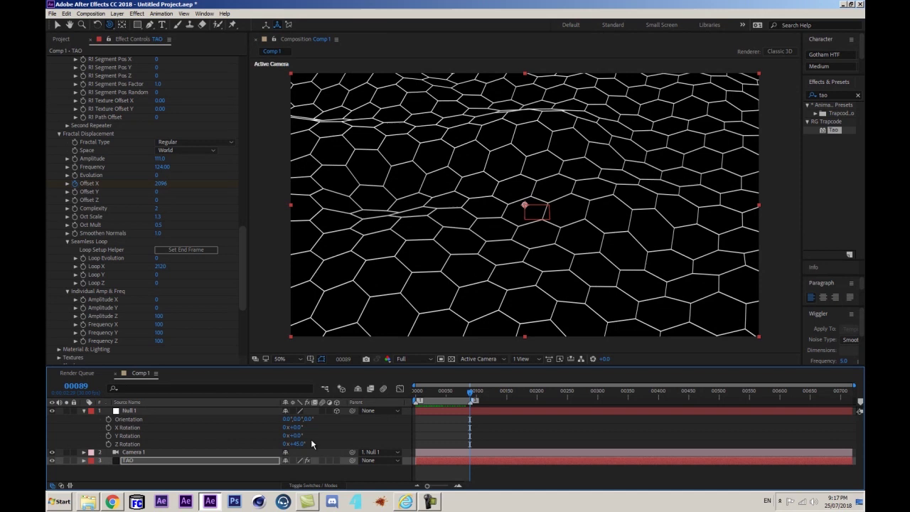
pyautogui.moveTo(298, 444); pyautogui.dragTo(266, 445)
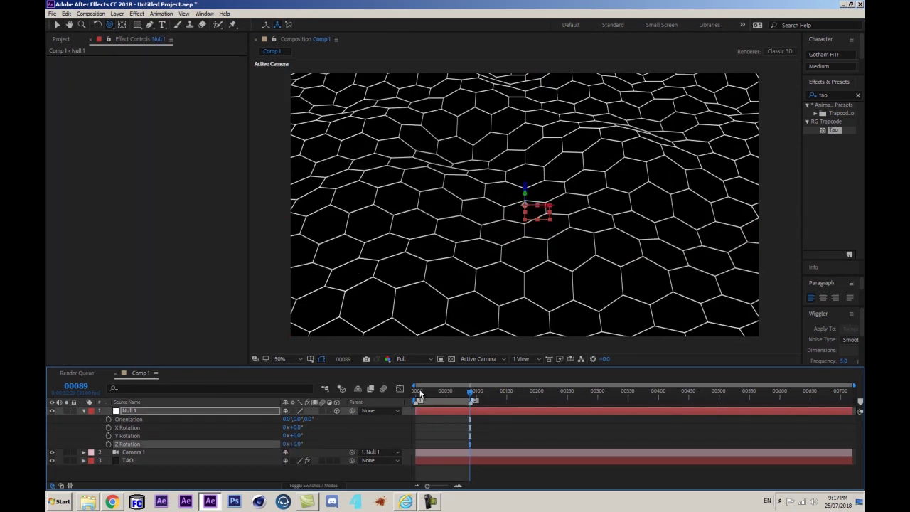
pyautogui.click(418, 393)
pyautogui.press('space')
pyautogui.press('space')
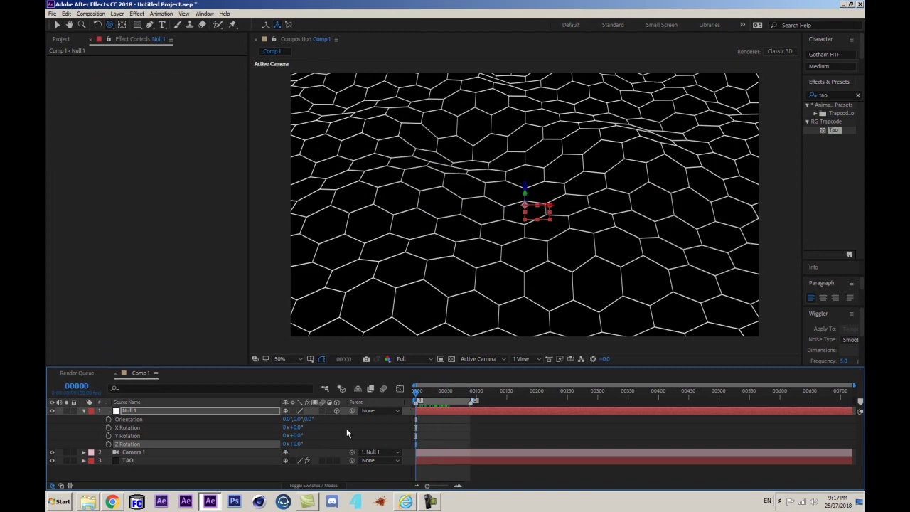
pyautogui.click(256, 455)
pyautogui.press('k')
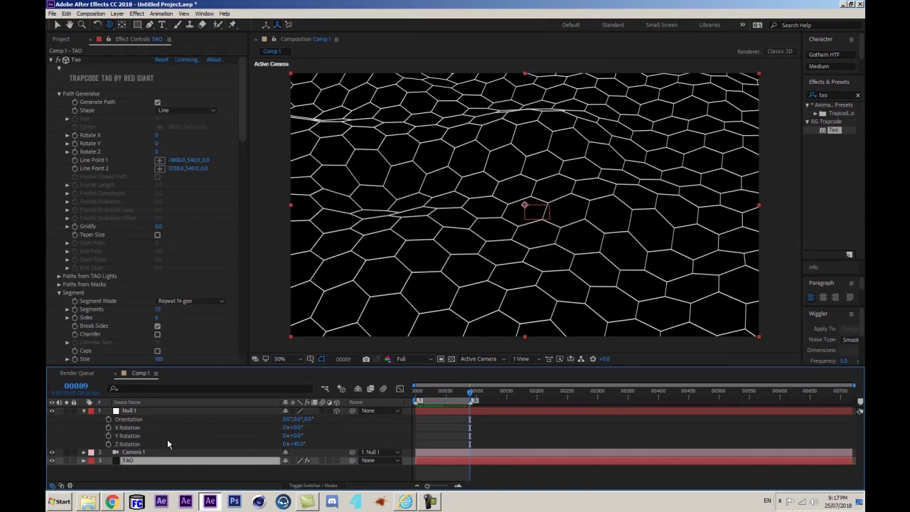
pyautogui.scroll(-10, 179, 259)
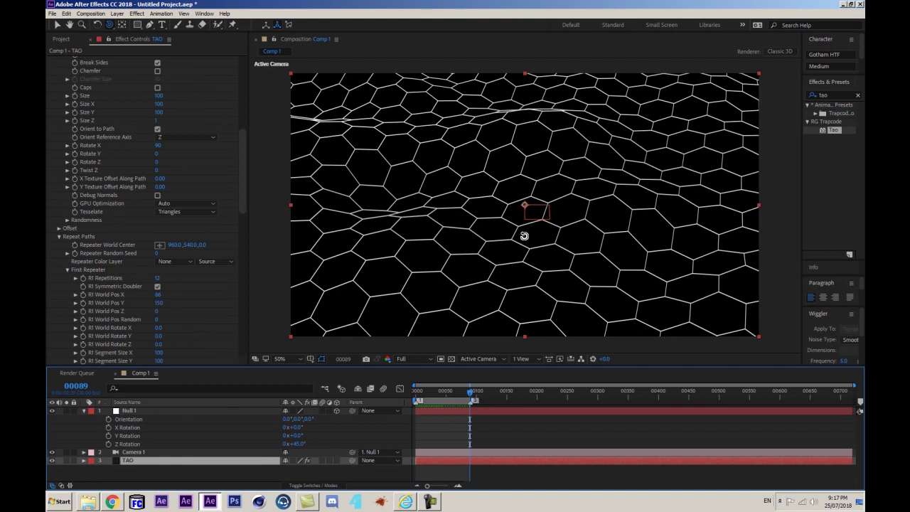
pyautogui.scroll(-10, 149, 284)
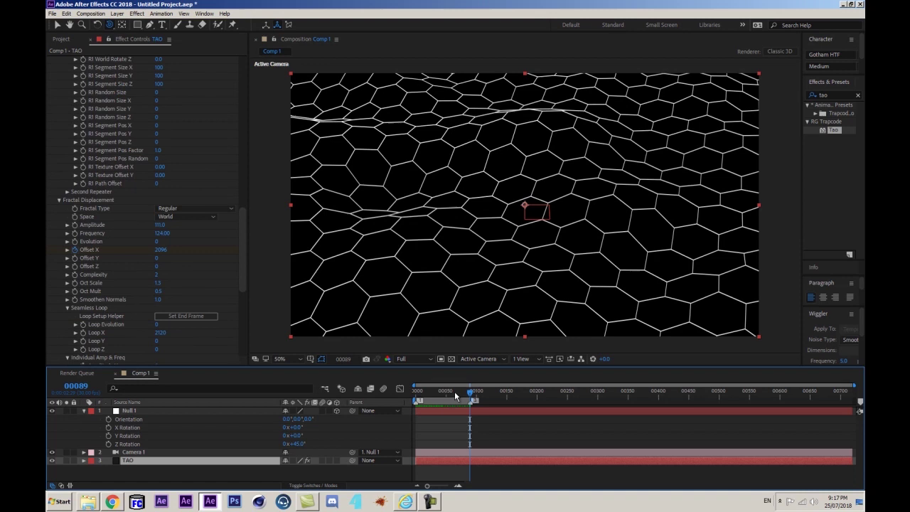
# Step: Set Fractal Displacement Amplitude to 0 and go back to the first frame
pyautogui.click(161, 225)
pyautogui.press('Return')
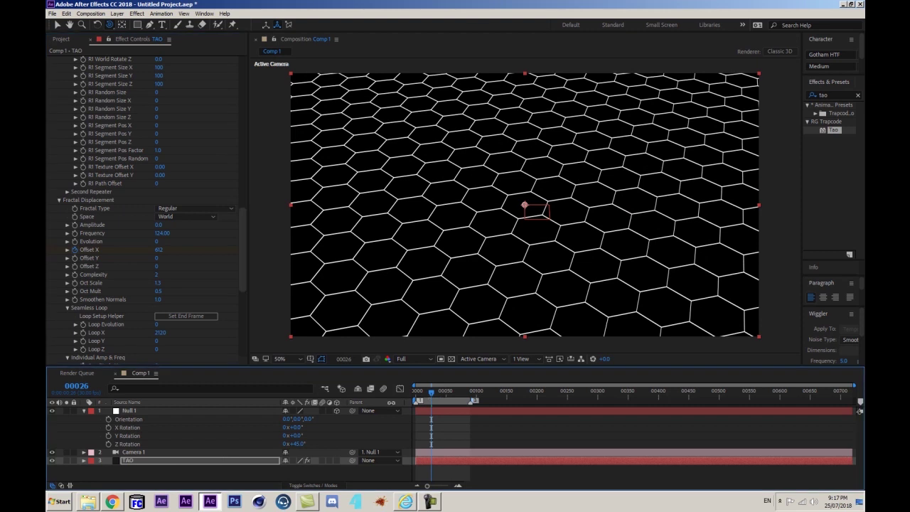
pyautogui.press('Home')
# Step: In Tao's Offset group, switch on Offset Position
pyautogui.scroll(5, 121, 128)
pyautogui.scroll(8, 136, 144)
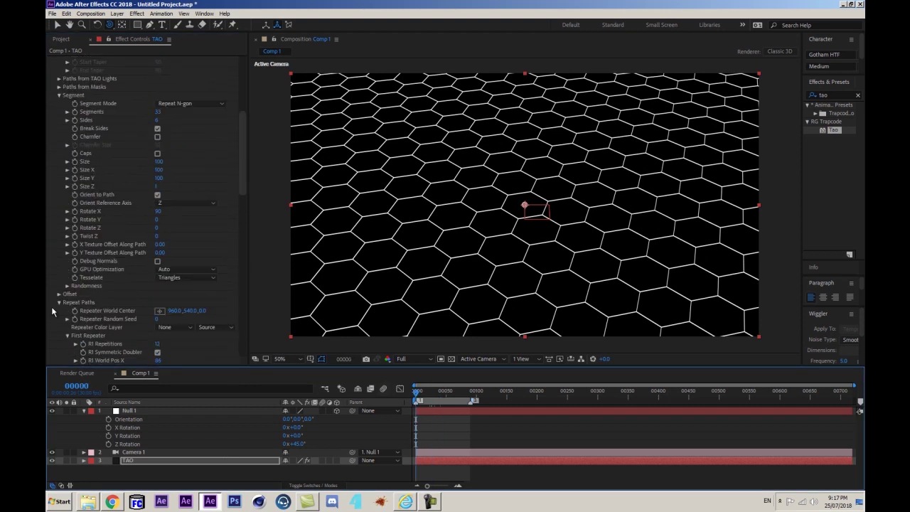
pyautogui.click(59, 294)
pyautogui.scroll(-1, 152, 325)
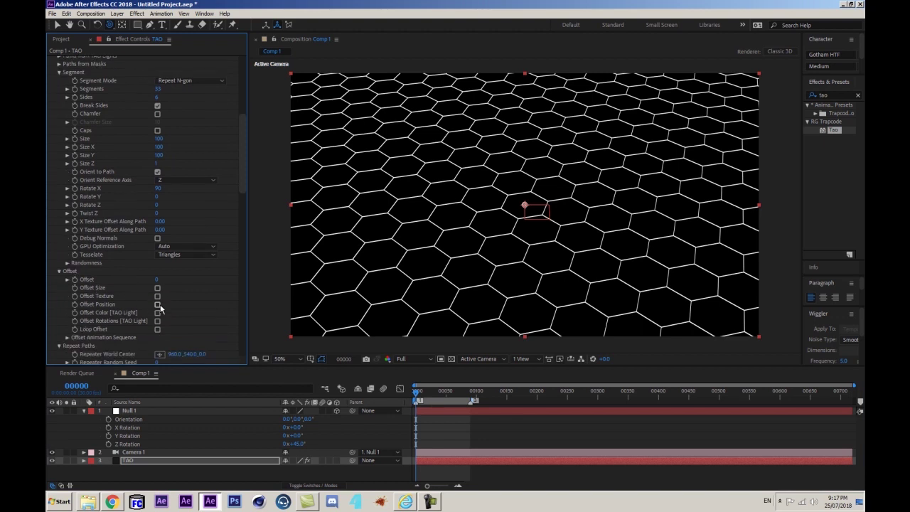
pyautogui.click(157, 304)
pyautogui.scroll(1, 156, 305)
pyautogui.scroll(-2, 163, 323)
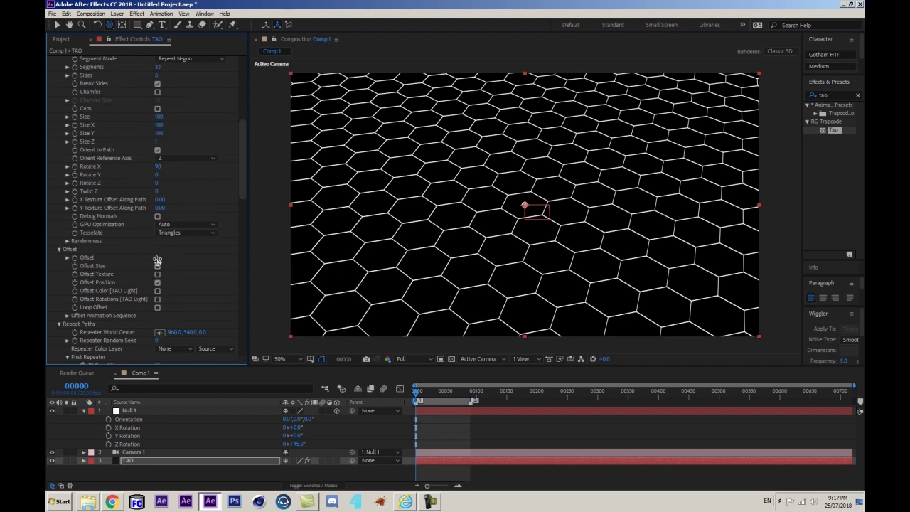
# Step: Keyframe Tao's Offset at 0 on the first frame and 3 at frame 90
pyautogui.click(74, 257)
pyautogui.hotkey('shift', 'End')
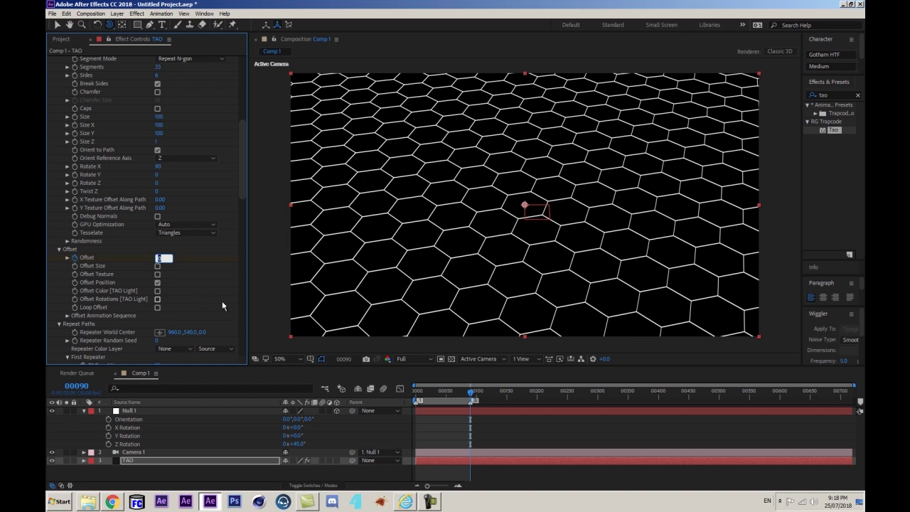
pyautogui.write('100')
pyautogui.press('BackSpace')
pyautogui.press('BackSpace')
pyautogui.press('BackSpace')
pyautogui.write('3')
pyautogui.press('Return')
pyautogui.click(158, 258)
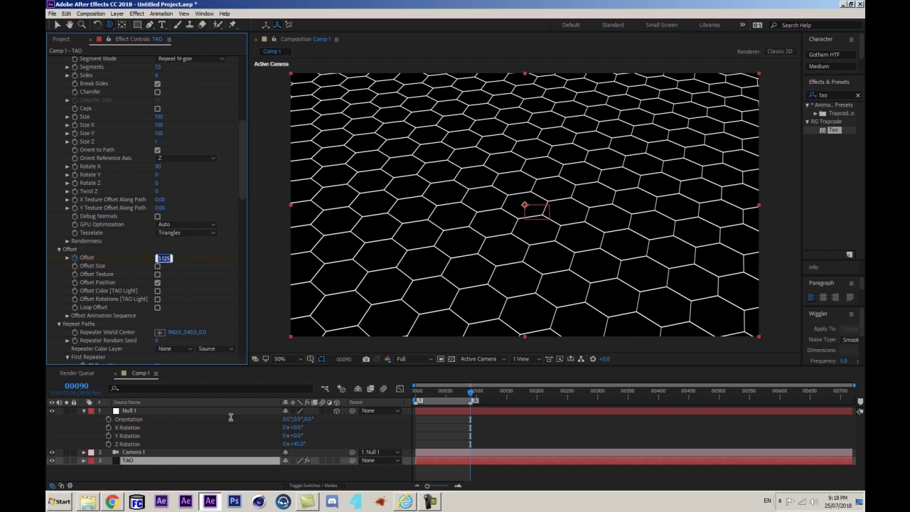
pyautogui.click(307, 481)
# Step: Reveal the TAO keyframes with U, return to frame 0 and preview the animation
pyautogui.press('u')
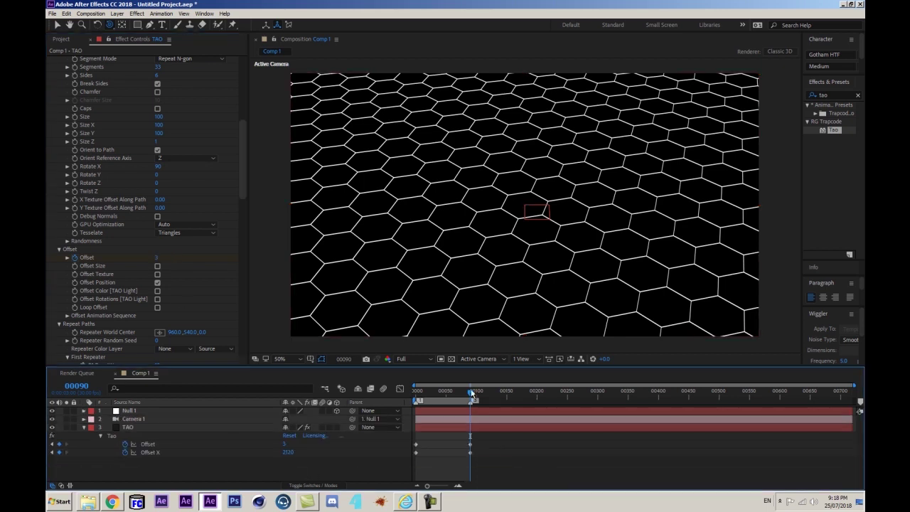
pyautogui.moveTo(471, 388); pyautogui.dragTo(380, 387)
pyautogui.press('space')
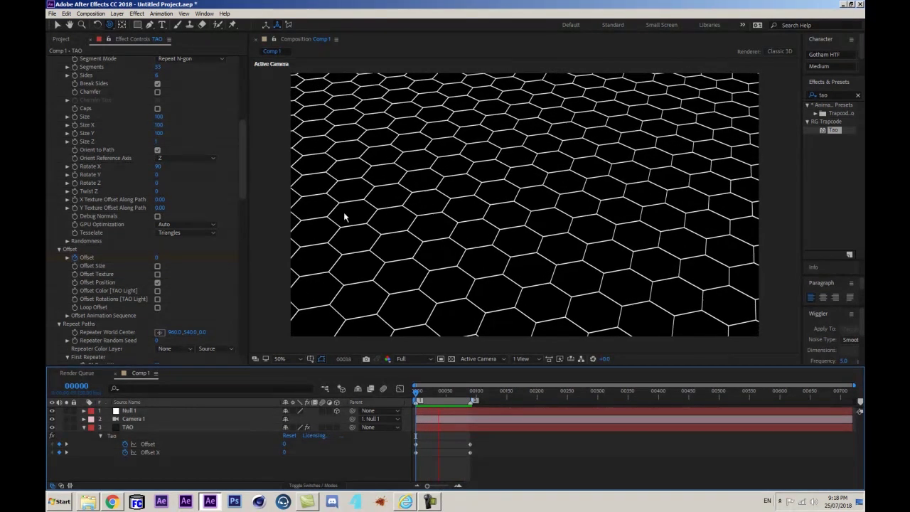
# Step: Set Fractal Displacement Amplitude to 125 and preview the waving animation
pyautogui.press('space')
pyautogui.scroll(-5, 153, 268)
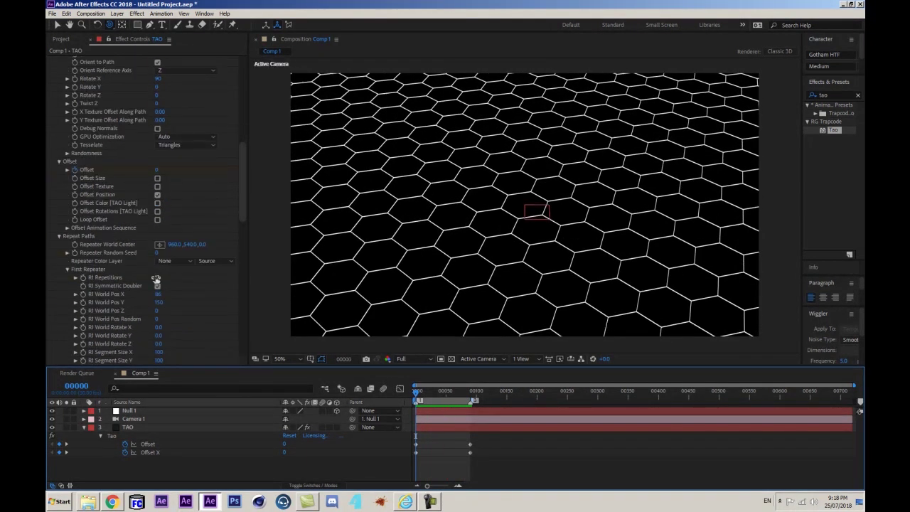
pyautogui.scroll(-5, 157, 281)
pyautogui.scroll(-3, 158, 282)
pyautogui.moveTo(159, 290); pyautogui.dragTo(211, 281)
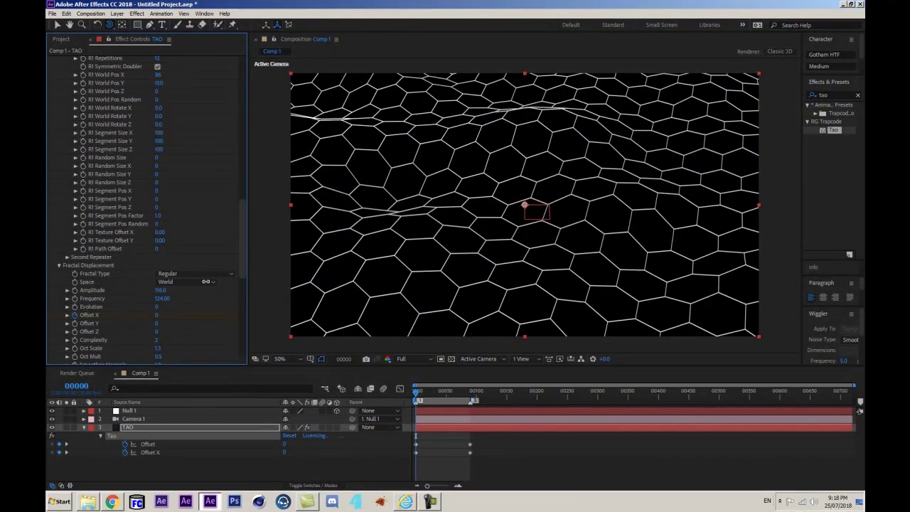
pyautogui.click(260, 441)
pyautogui.press('space')
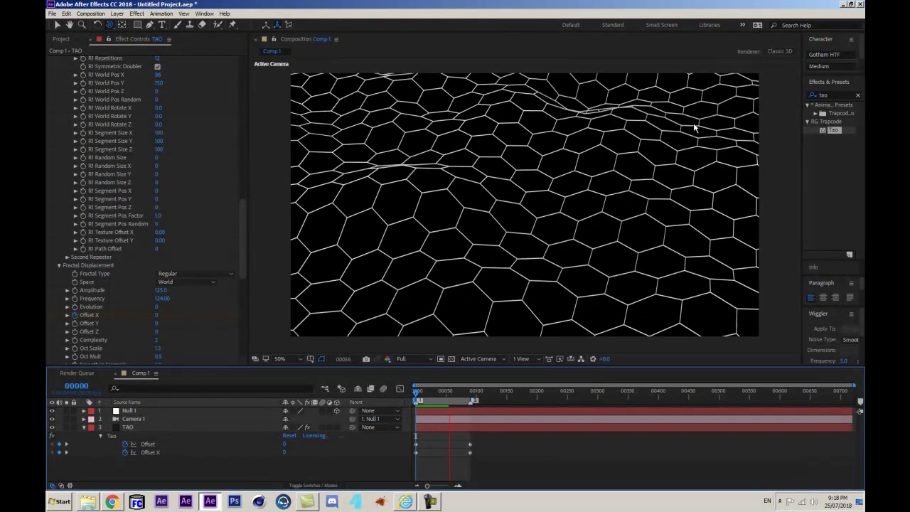
pyautogui.press('space')
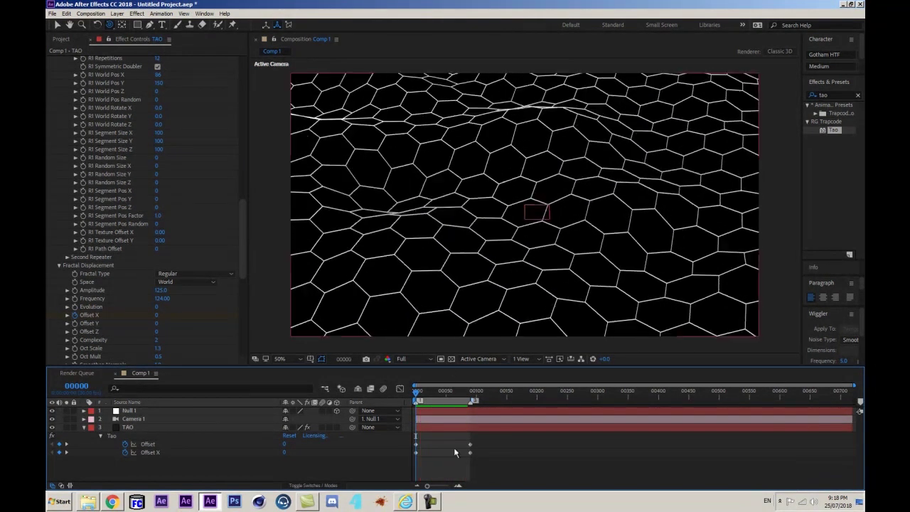
pyautogui.press('space')
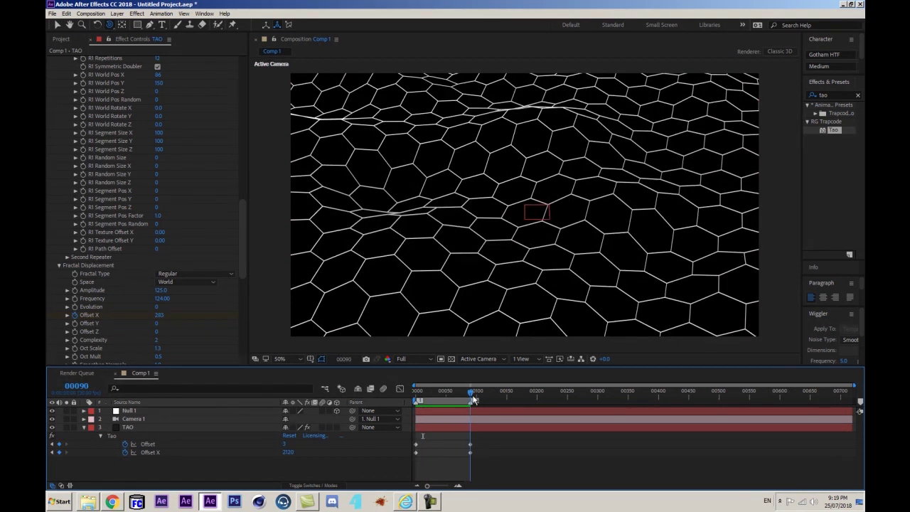
# Step: Change the frame-90 Offset keyframe to -3, then to -9
pyautogui.click(286, 444)
pyautogui.write('-3')
pyautogui.press('Return')
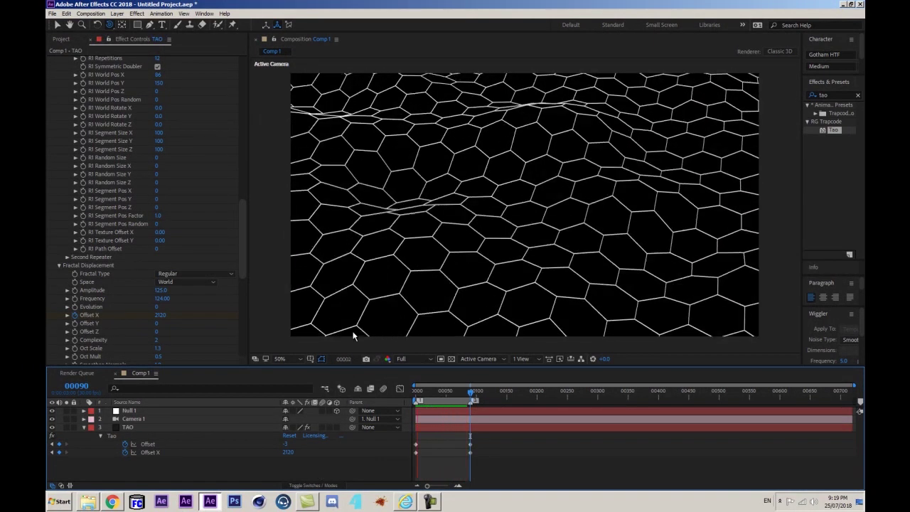
pyautogui.press('space')
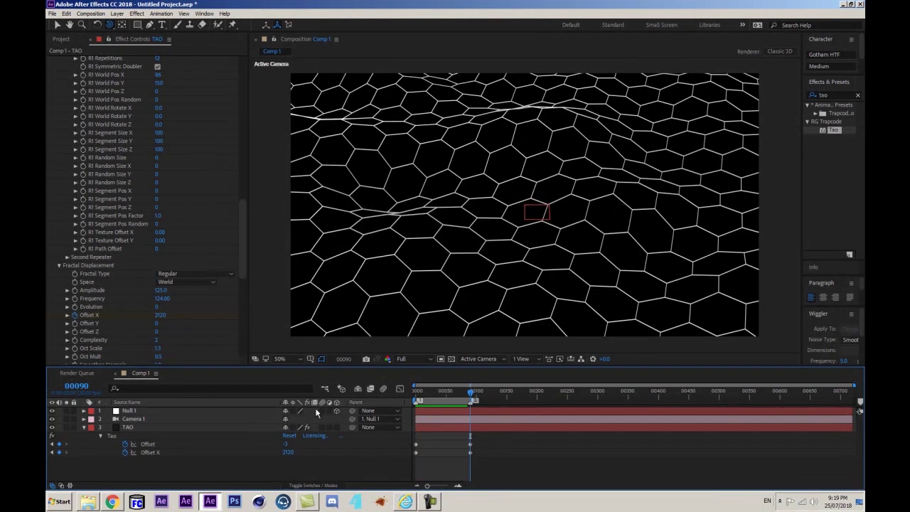
pyautogui.click(285, 444)
pyautogui.write('-3.125')
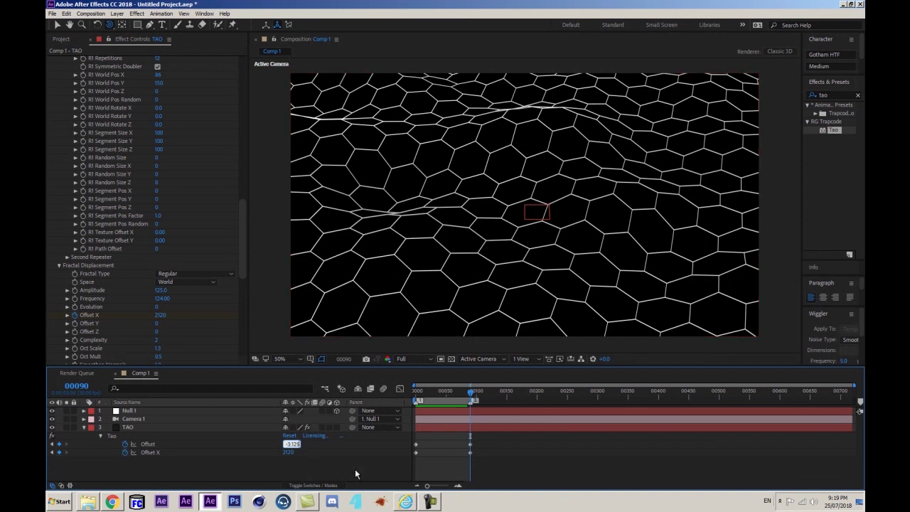
pyautogui.write('3')
pyautogui.press('Return')
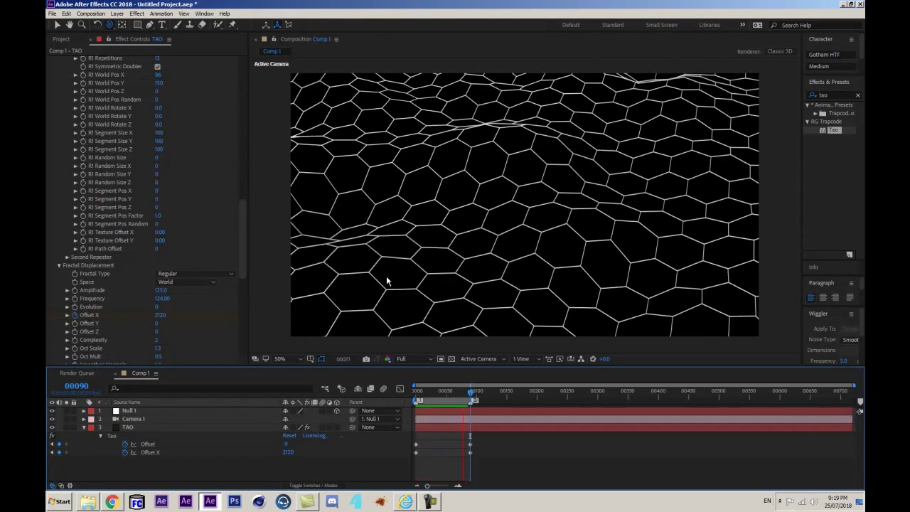
# Step: Scrub the displacement Evolution to 1103 and preview the looping animation
pyautogui.scroll(5, 187, 182)
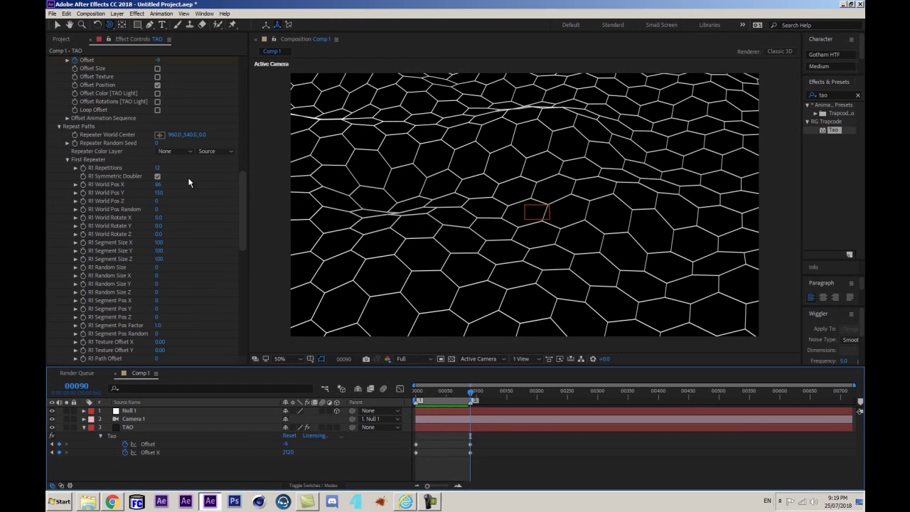
pyautogui.scroll(-5, 183, 211)
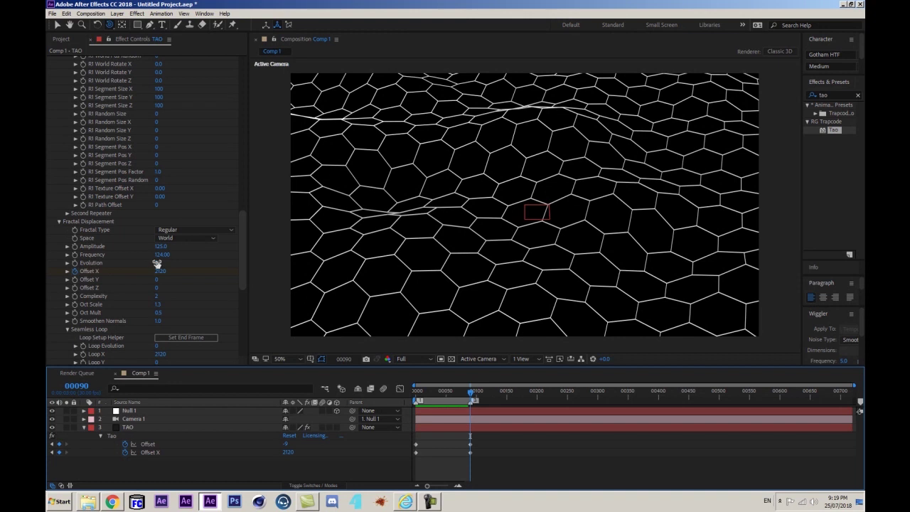
pyautogui.moveTo(156, 262); pyautogui.dragTo(617, 185)
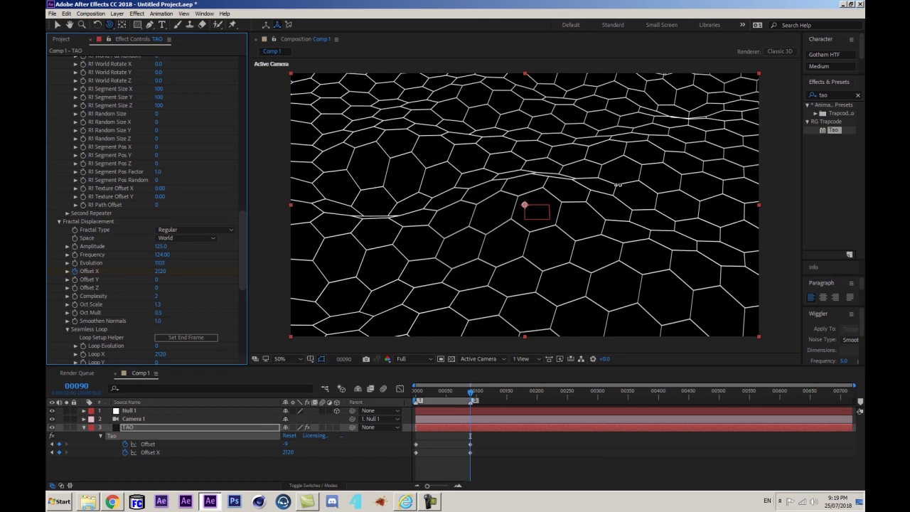
pyautogui.click(236, 481)
pyautogui.press('space')
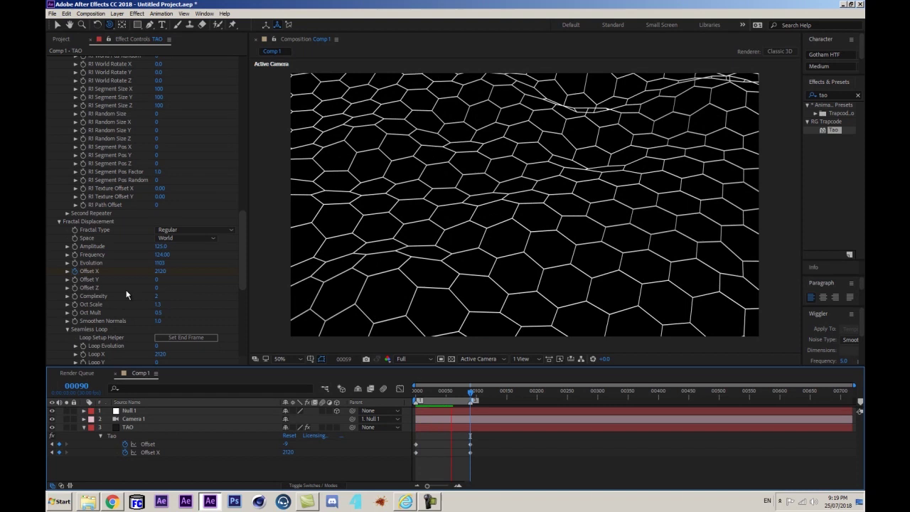
# Step: Set displacement Frequency Y to 50 and preview the mesh
pyautogui.scroll(-5, 172, 304)
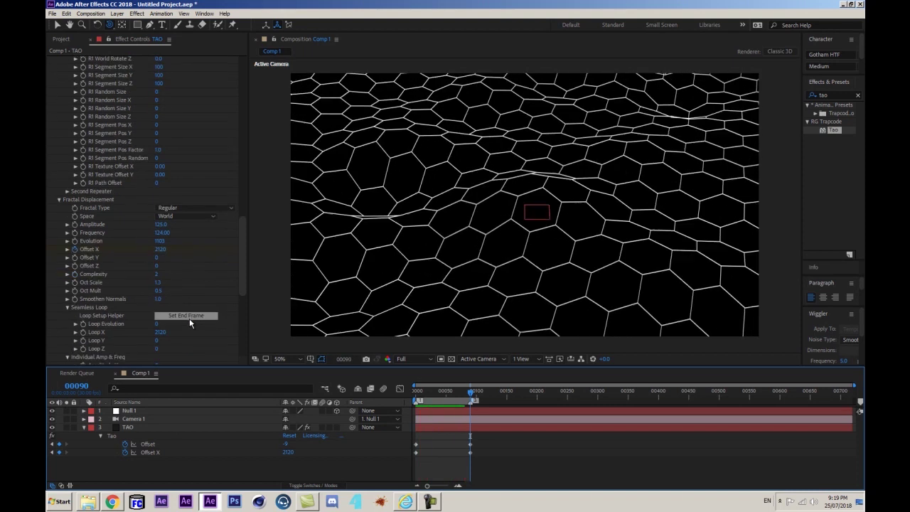
pyautogui.click(160, 267)
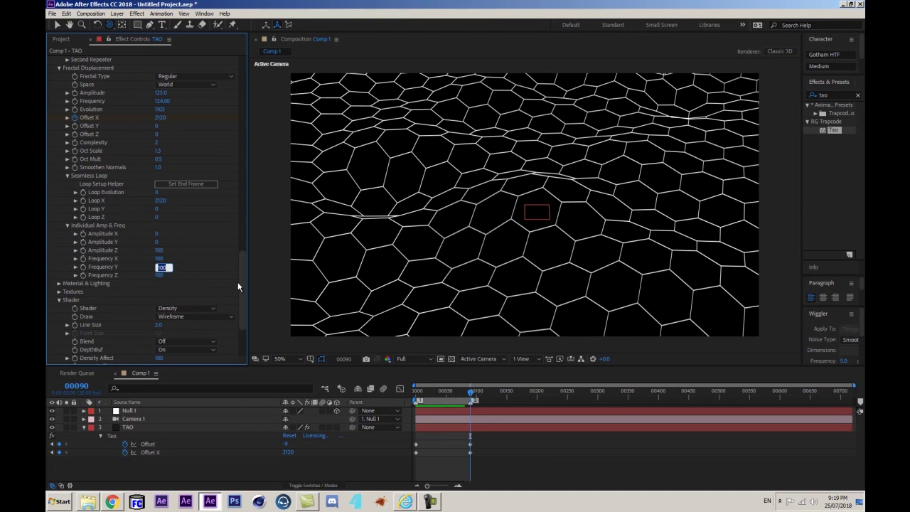
pyautogui.write('50')
pyautogui.press('Return')
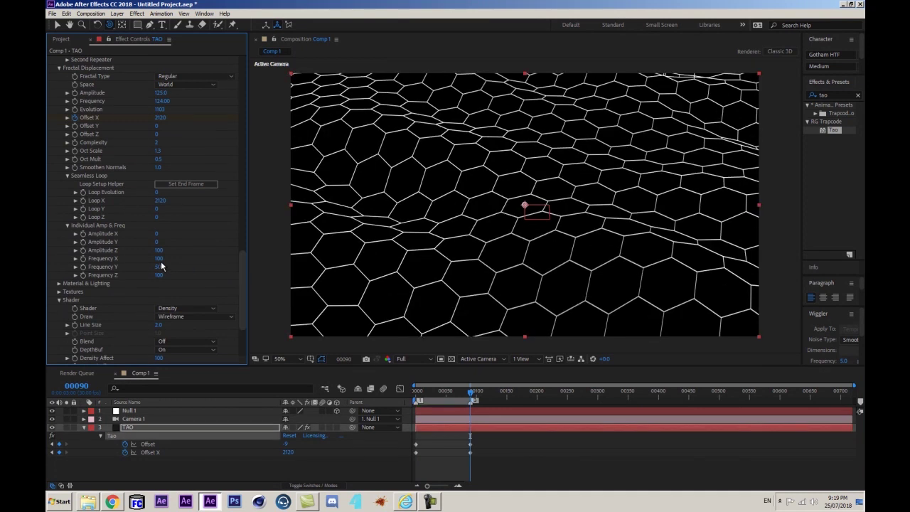
pyautogui.click(239, 466)
pyautogui.press('space')
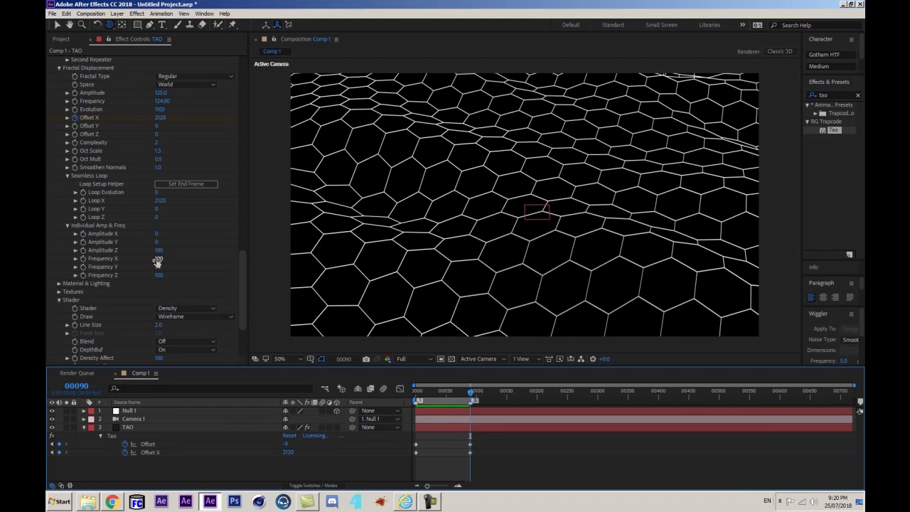
# Step: Scrub Frequency X to 82 and preview the animation with both new frequencies
pyautogui.moveTo(158, 260); pyautogui.dragTo(161, 234)
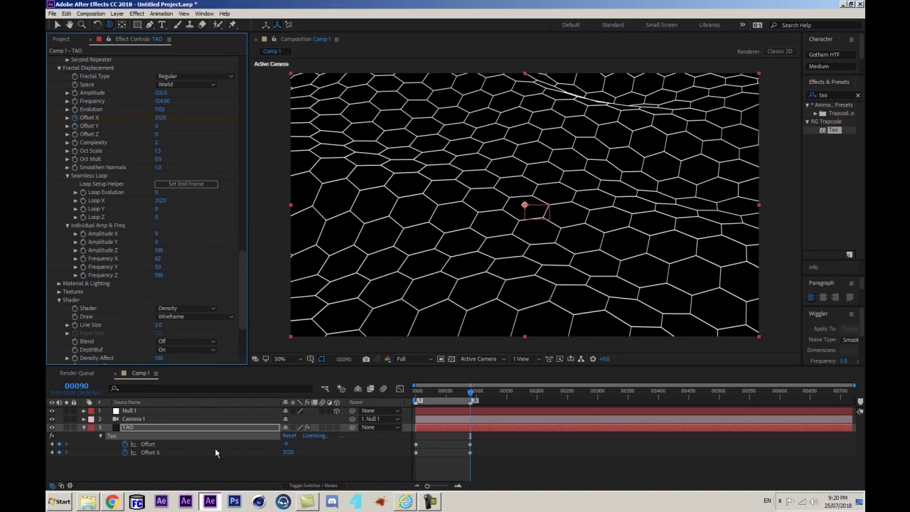
pyautogui.click(214, 448)
pyautogui.press('space')
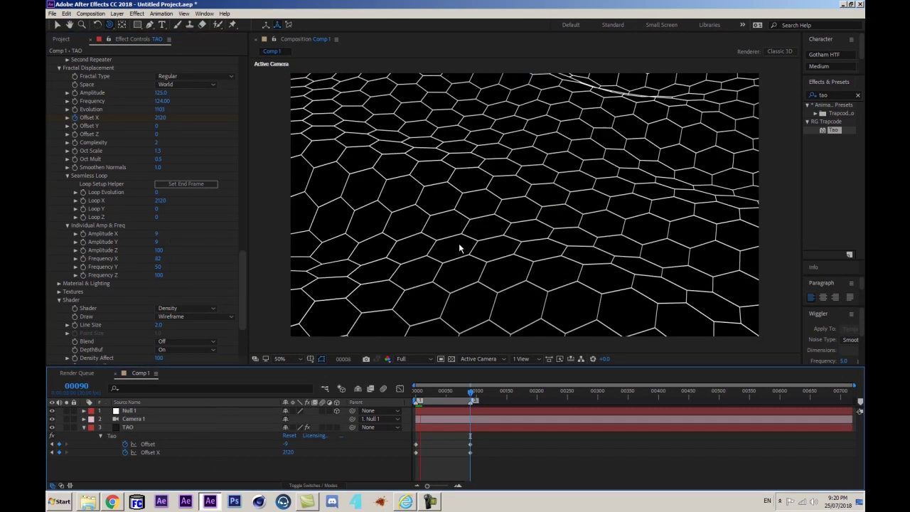
pyautogui.click(319, 210)
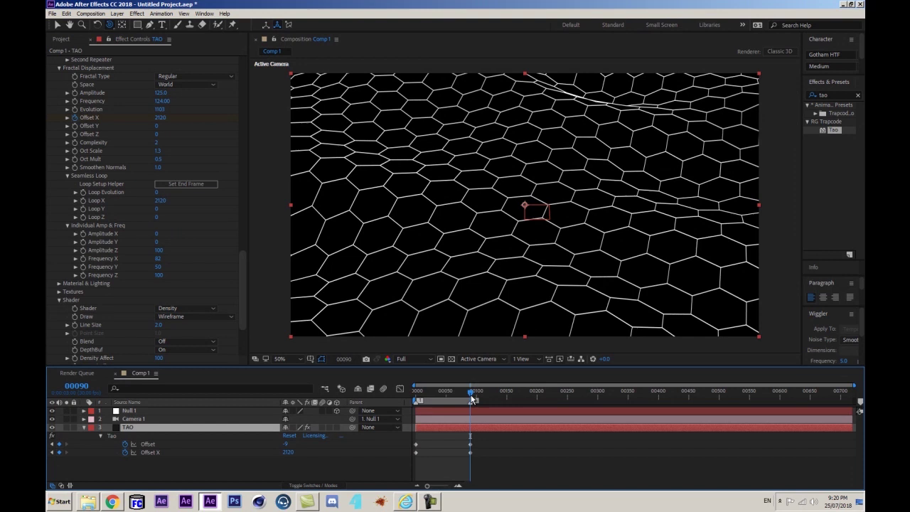
# Step: Return the playhead to frame 0 and collapse the TAO layer's properties
pyautogui.moveTo(471, 400); pyautogui.dragTo(381, 405)
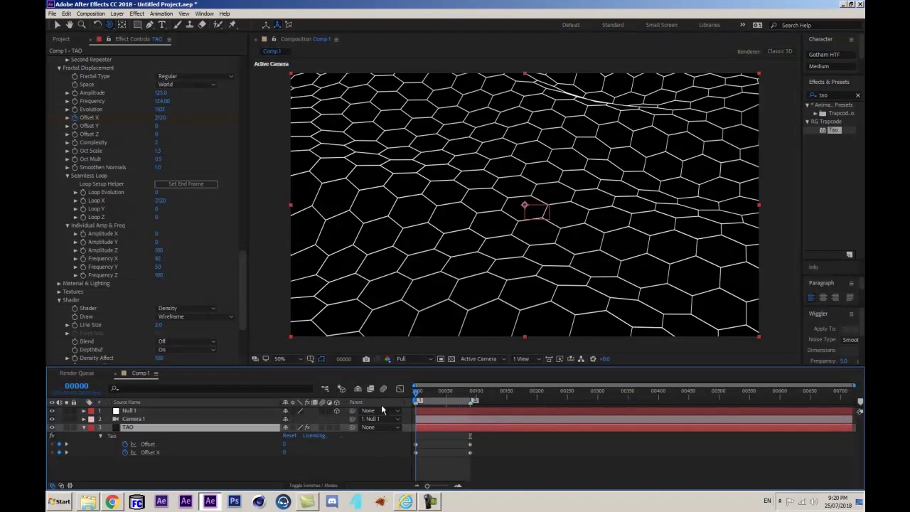
pyautogui.click(83, 428)
pyautogui.click(302, 455)
pyautogui.moveTo(427, 391); pyautogui.dragTo(404, 399)
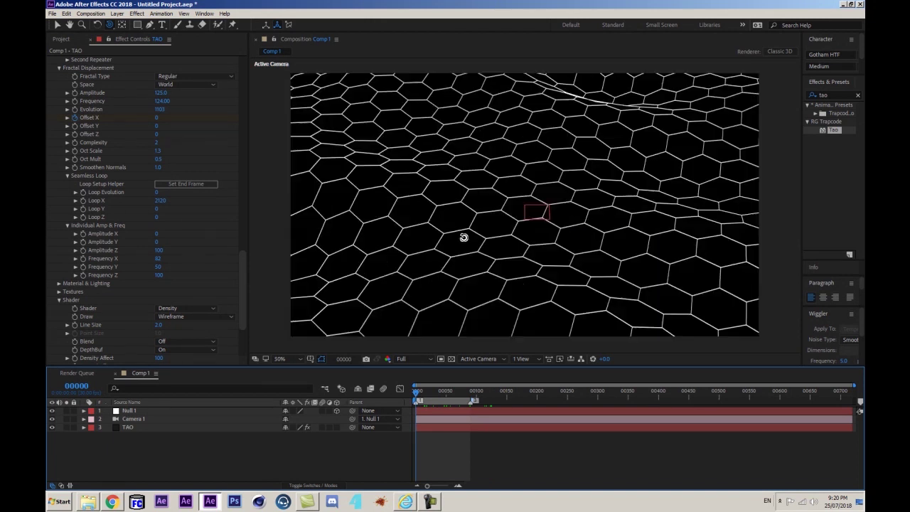
pyautogui.moveTo(428, 390); pyautogui.dragTo(405, 403)
# Step: Reselect the TAO layer and scroll Effect Controls down to its Shader settings
pyautogui.click(128, 418)
pyautogui.click(128, 427)
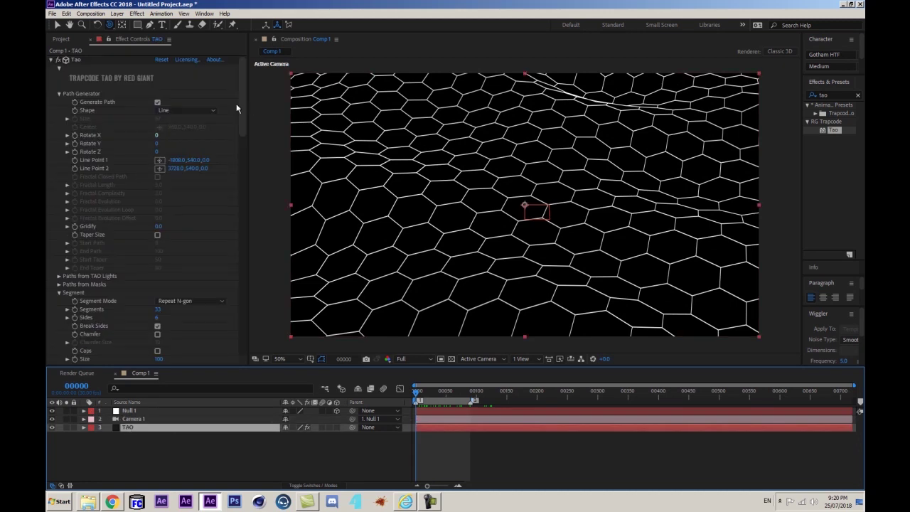
pyautogui.scroll(-10, 242, 107)
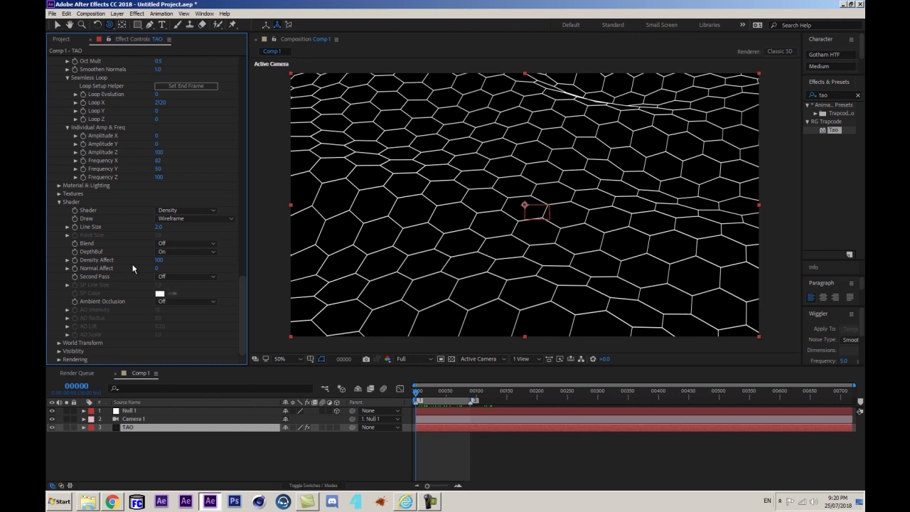
# Step: Set Tao's Draw mode to Fill and Shader to Flat
pyautogui.click(172, 219)
pyautogui.click(170, 228)
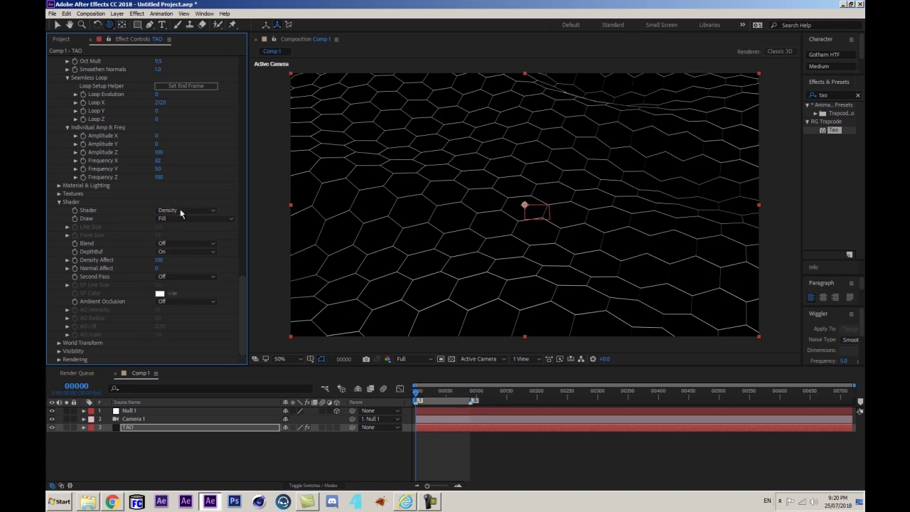
pyautogui.click(180, 210)
pyautogui.click(171, 235)
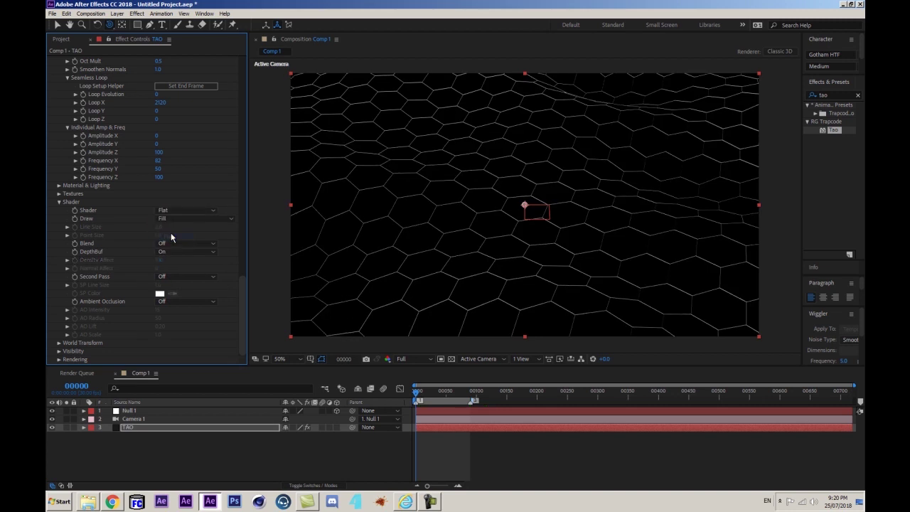
# Step: Turn on Caps, rotate the segments 90 around X, and shrink Size to 85
pyautogui.scroll(10, 176, 250)
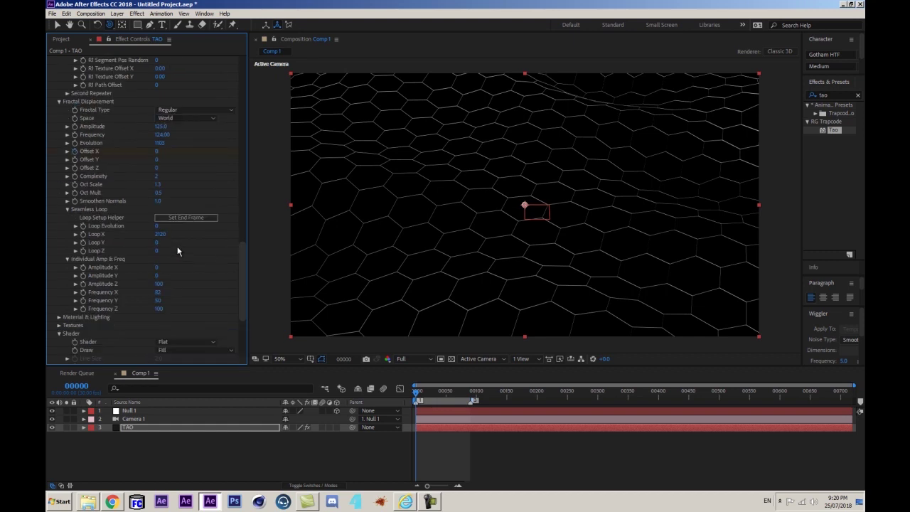
pyautogui.scroll(8, 175, 249)
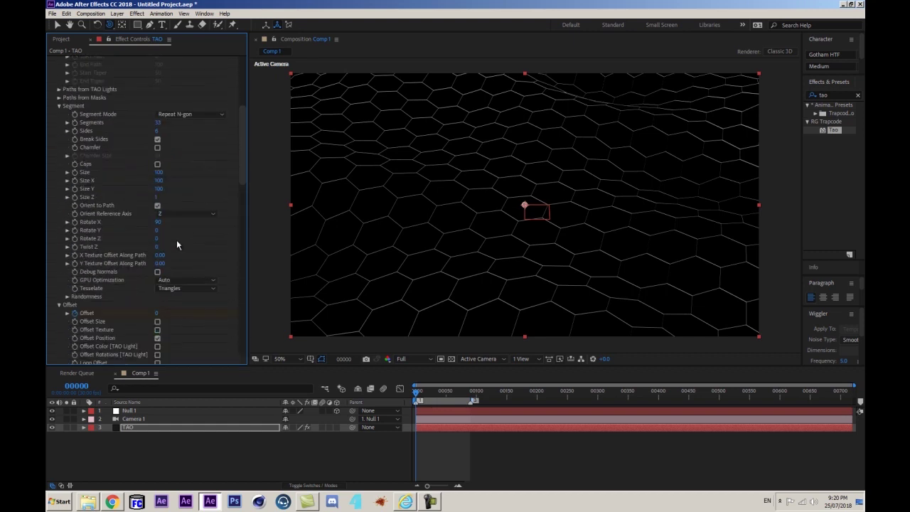
pyautogui.click(158, 164)
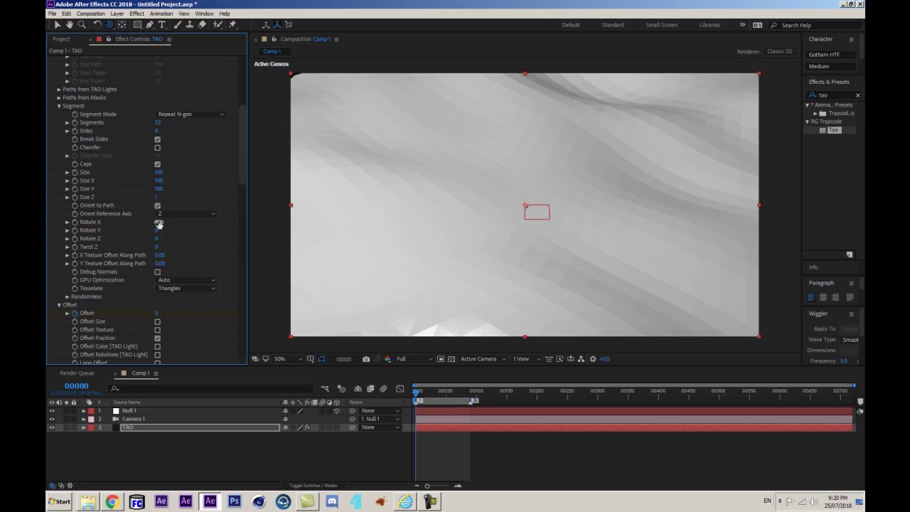
pyautogui.moveTo(158, 224); pyautogui.dragTo(174, 229)
pyautogui.moveTo(159, 176); pyautogui.dragTo(165, 197)
# Step: Preview the solid hexagon tile animation with the layer deselected
pyautogui.click(273, 464)
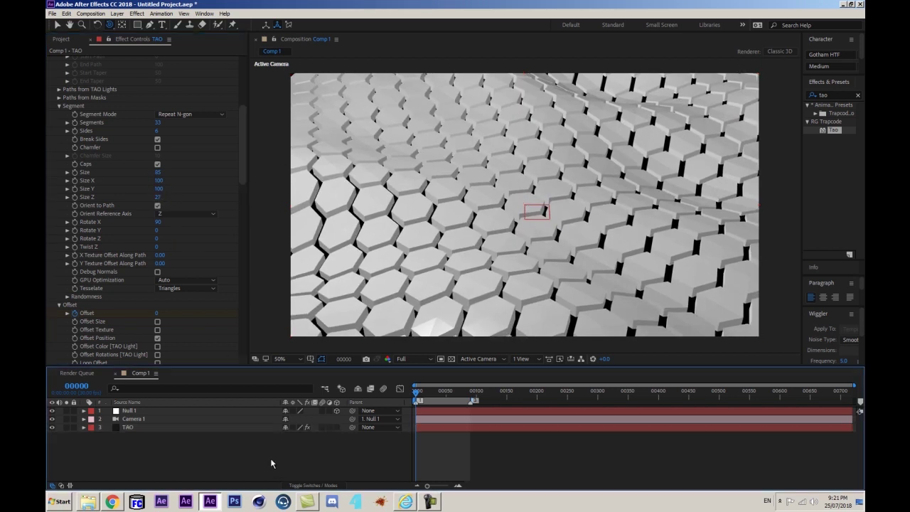
pyautogui.press('space')
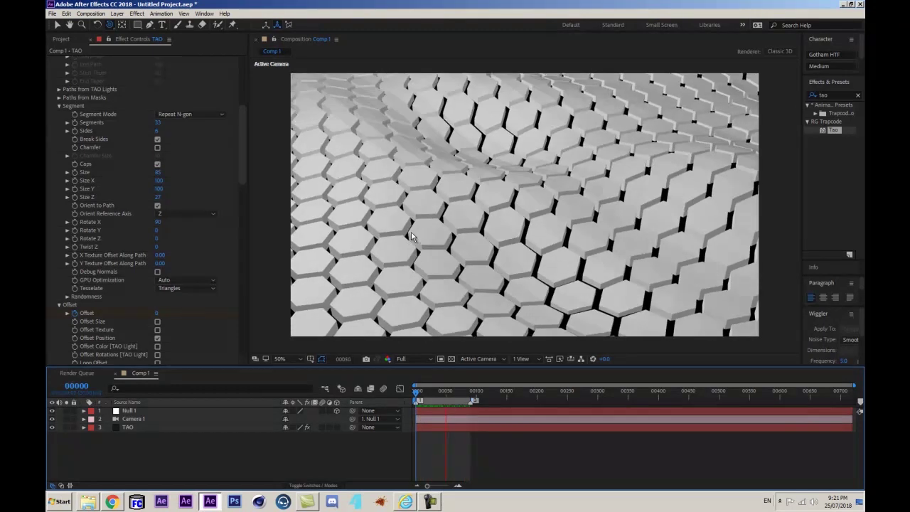
pyautogui.press('space')
pyautogui.scroll(-15, 129, 267)
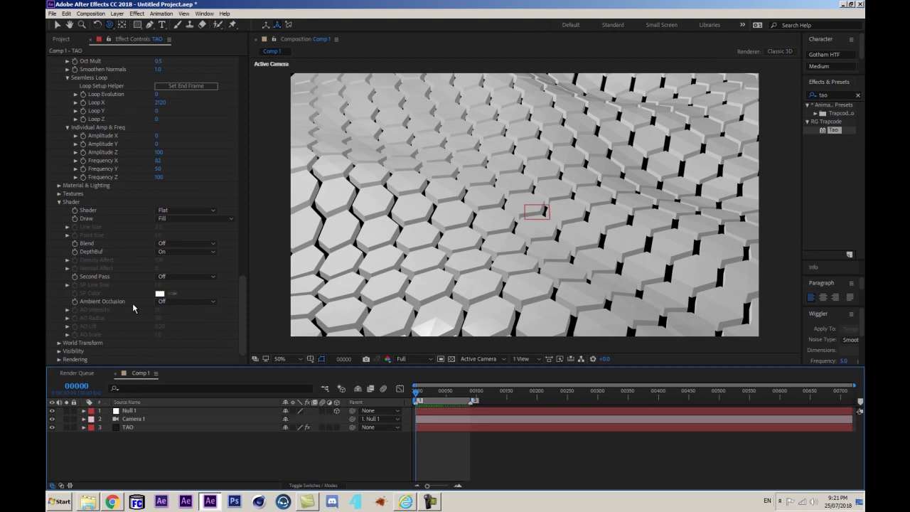
# Step: Light the scene with the Sunset Field built-in environment, rotated to 66
pyautogui.click(59, 203)
pyautogui.scroll(2, 53, 253)
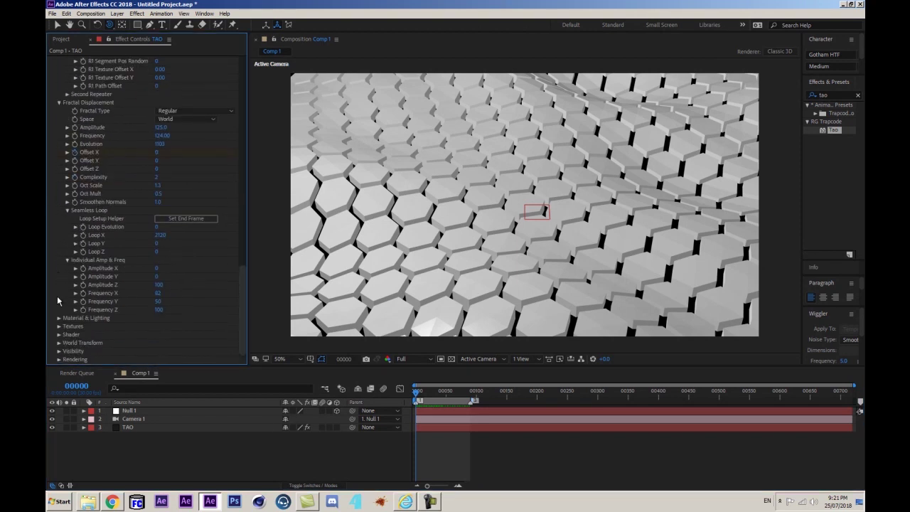
pyautogui.click(58, 318)
pyautogui.scroll(-5, 96, 284)
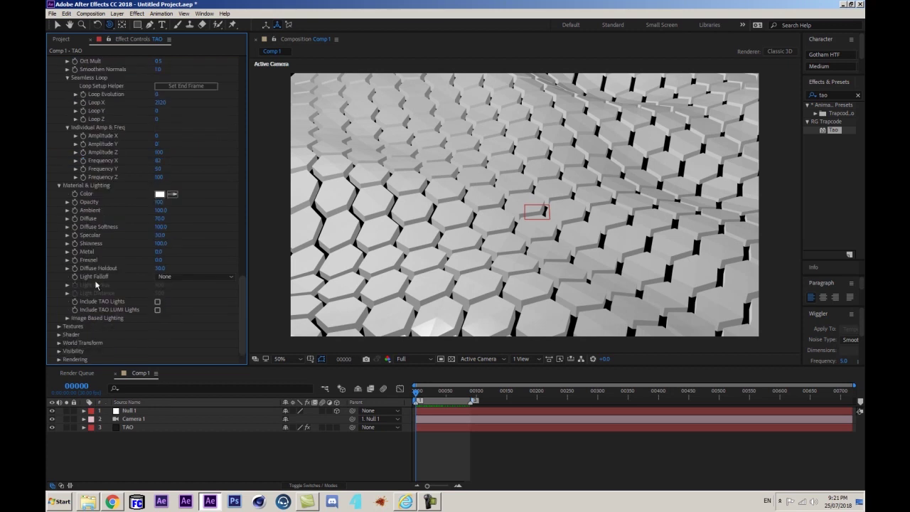
pyautogui.click(67, 318)
pyautogui.scroll(-1, 180, 301)
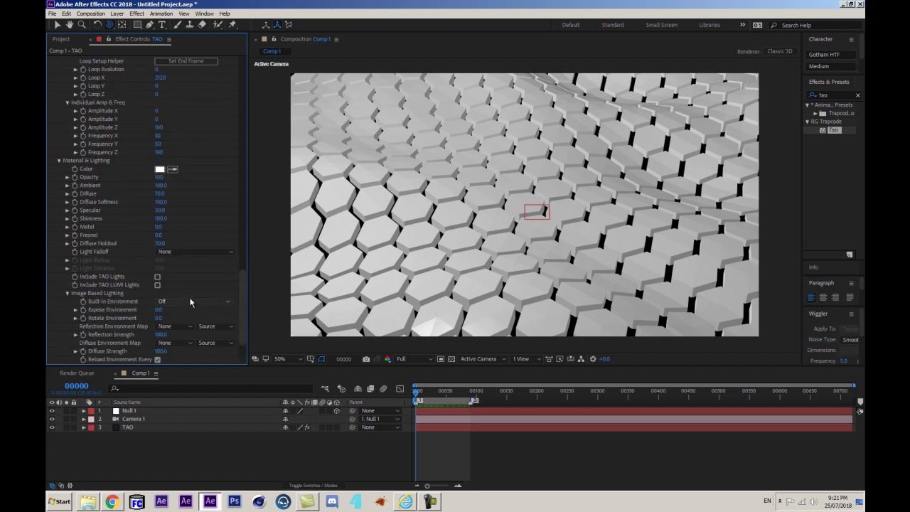
pyautogui.click(193, 301)
pyautogui.click(187, 320)
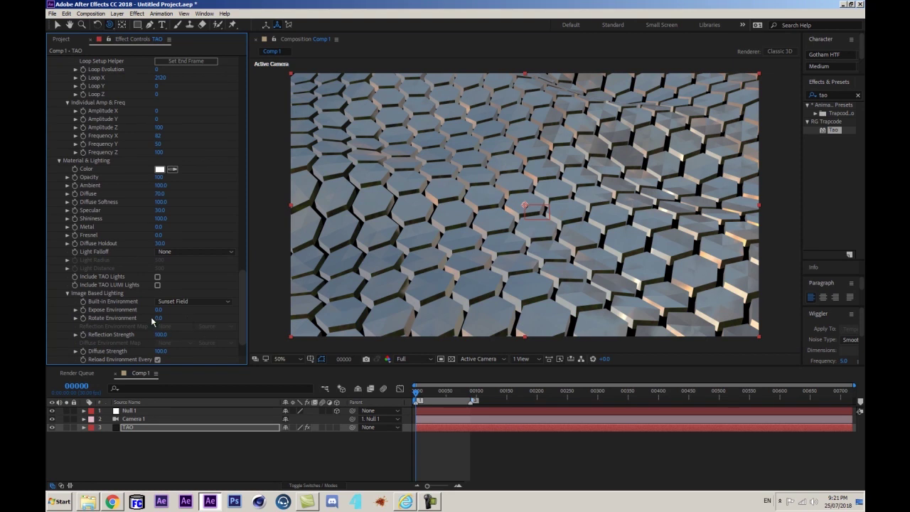
pyautogui.moveTo(168, 318); pyautogui.dragTo(251, 255)
# Step: View the comp at 100% and set Tesselate to Quads
pyautogui.scroll(-2, 242, 305)
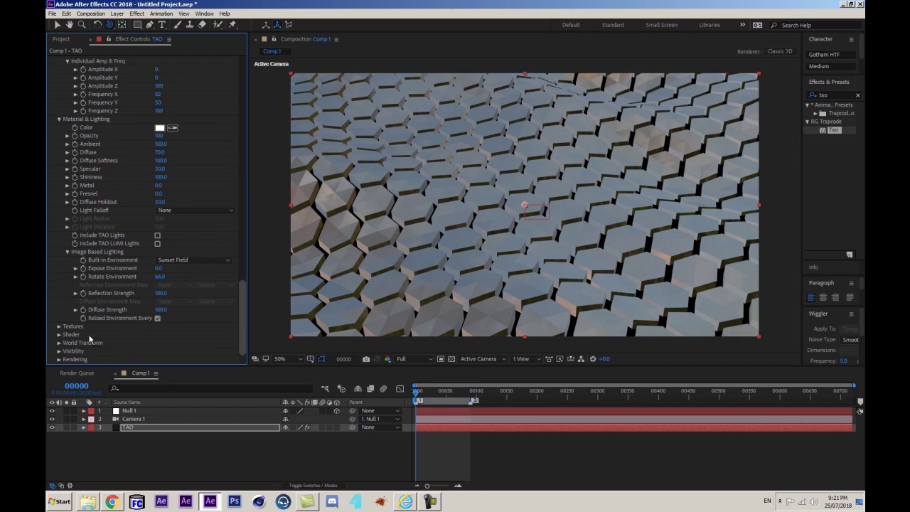
pyautogui.press('/')
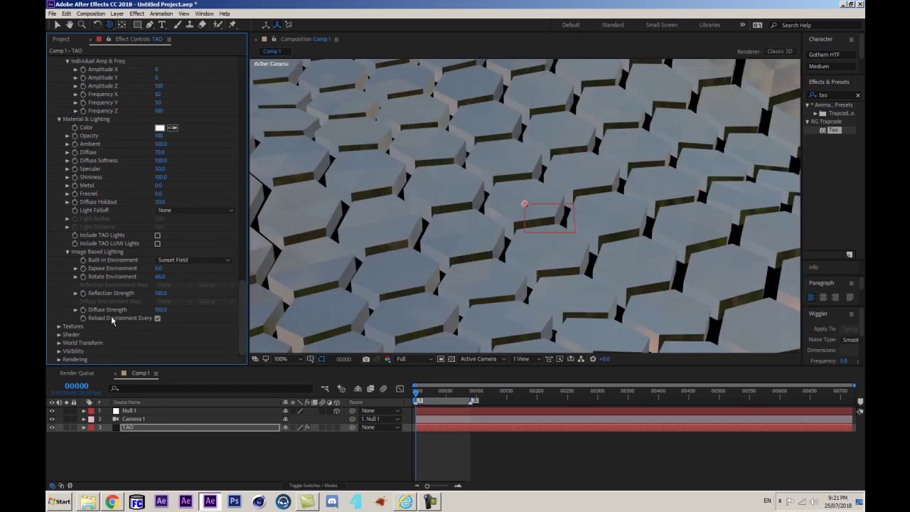
pyautogui.scroll(10, 170, 206)
pyautogui.scroll(10, 171, 206)
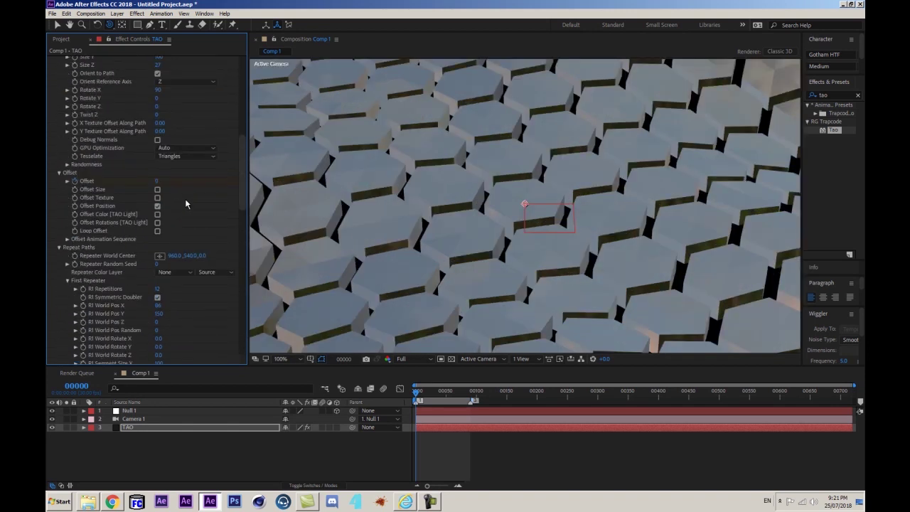
pyautogui.click(171, 158)
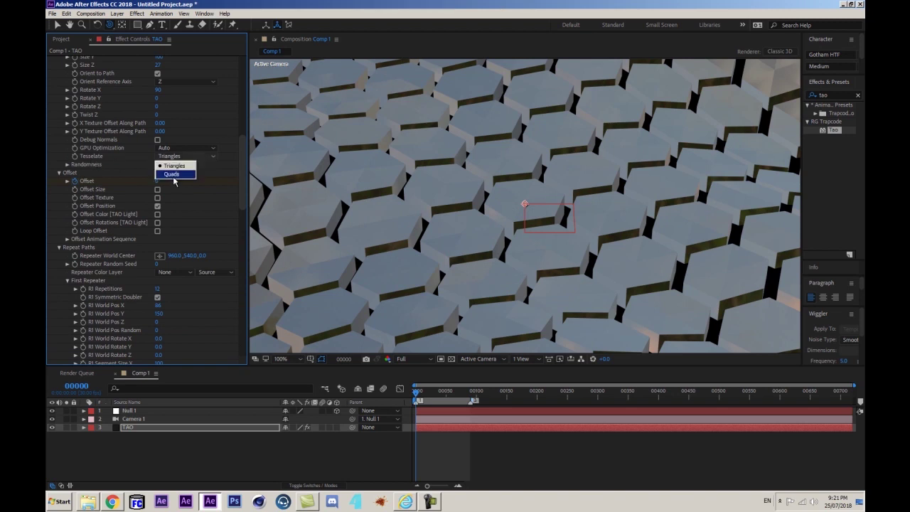
pyautogui.click(173, 177)
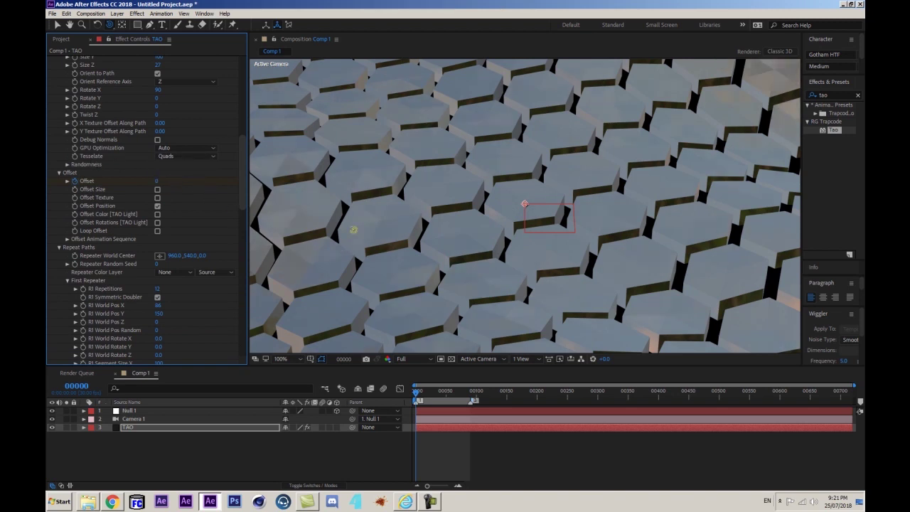
# Step: Switch the Shader mode to Smooth
pyautogui.scroll(-12, 203, 277)
pyautogui.scroll(-10, 203, 279)
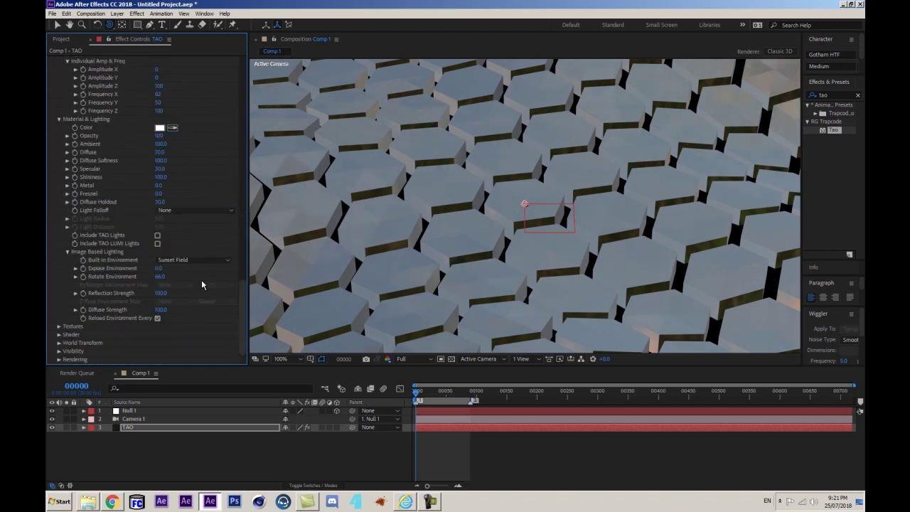
pyautogui.click(59, 334)
pyautogui.scroll(-4, 59, 334)
pyautogui.click(178, 243)
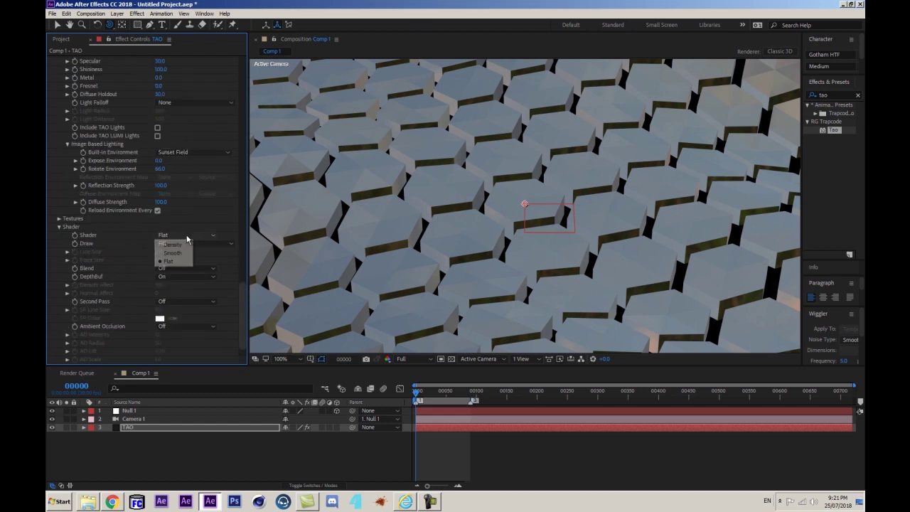
pyautogui.click(177, 256)
pyautogui.scroll(-2, 375, 247)
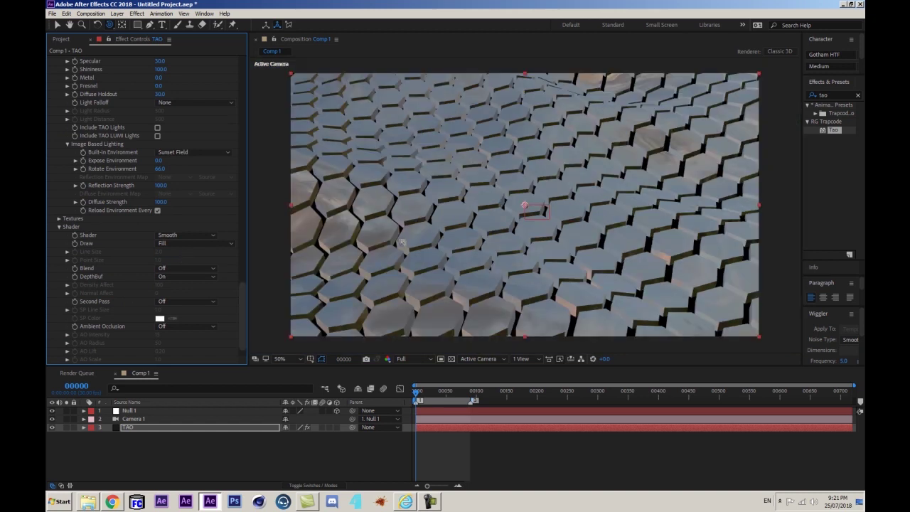
# Step: Preview the sunset-lit hexagon animation, then set Rotate Environment to -58
pyautogui.click(317, 447)
pyautogui.press('space')
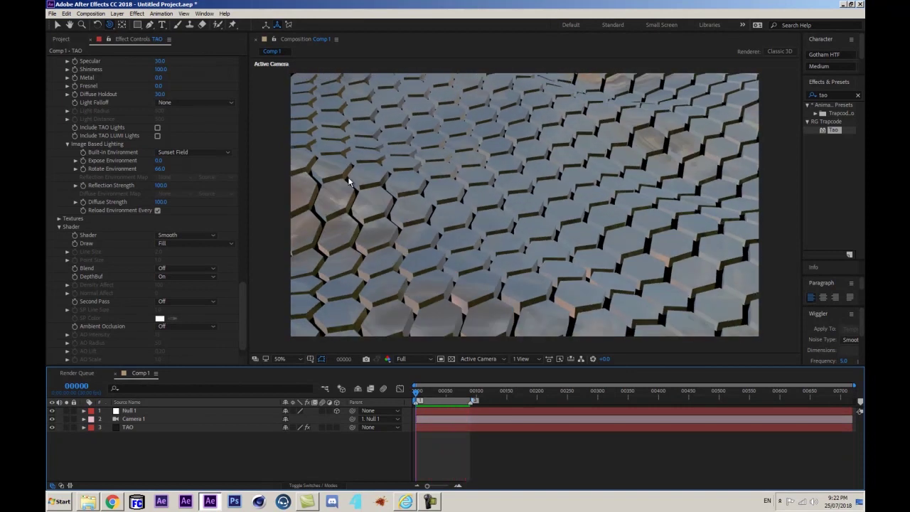
pyautogui.click(160, 169)
pyautogui.moveTo(160, 169)
pyautogui.mouseDown()
pyautogui.moveTo(124, 172)
pyautogui.moveTo(156, 176)
pyautogui.mouseUp()
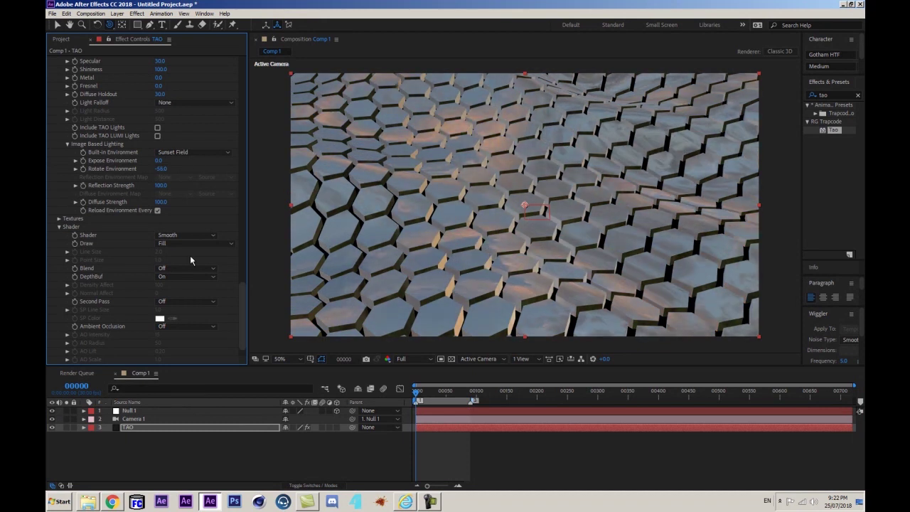
# Step: Set Ambient Occlusion to Dither 2 with AO Scale 0.45 and AO Intensity 32
pyautogui.scroll(-2, 56, 302)
pyautogui.click(171, 300)
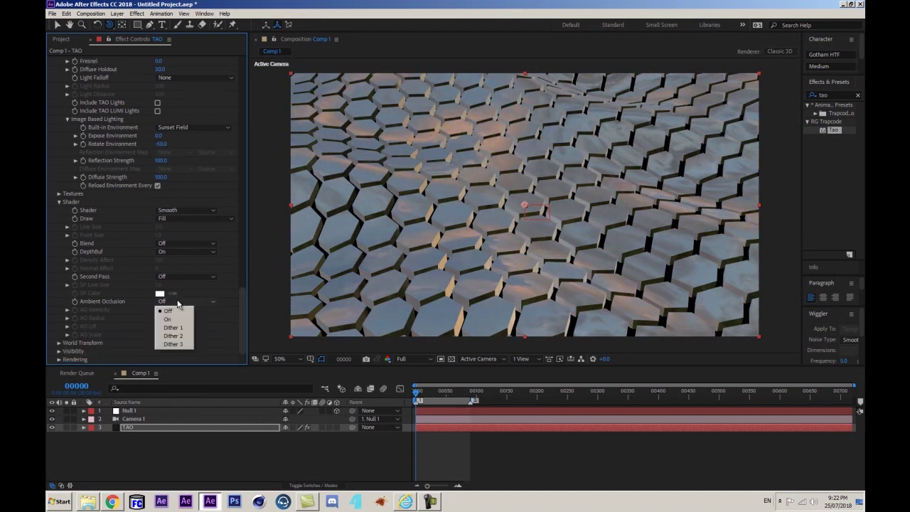
pyautogui.click(173, 335)
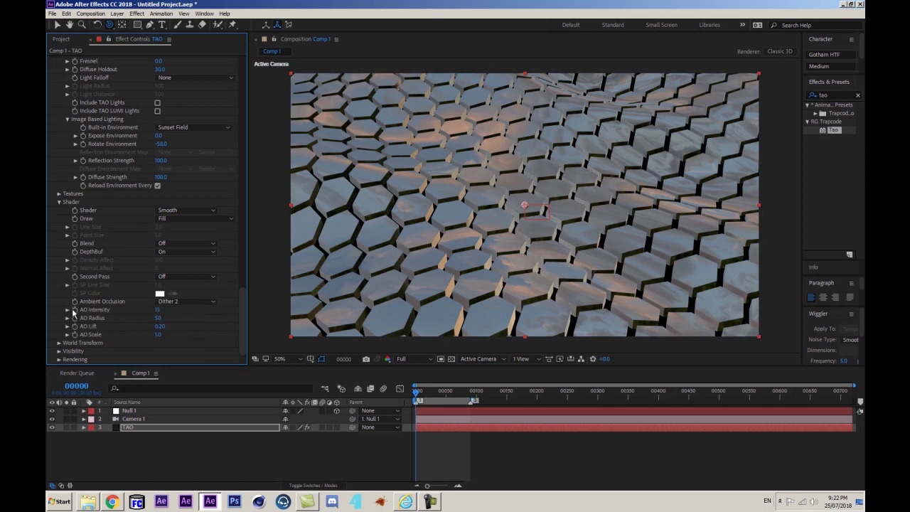
pyautogui.click(160, 336)
pyautogui.press('Return')
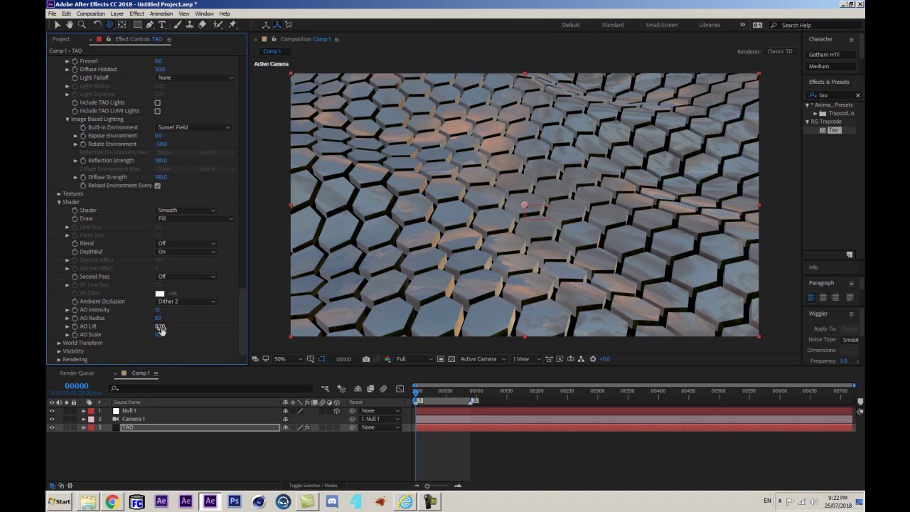
pyautogui.moveTo(158, 313); pyautogui.dragTo(169, 310)
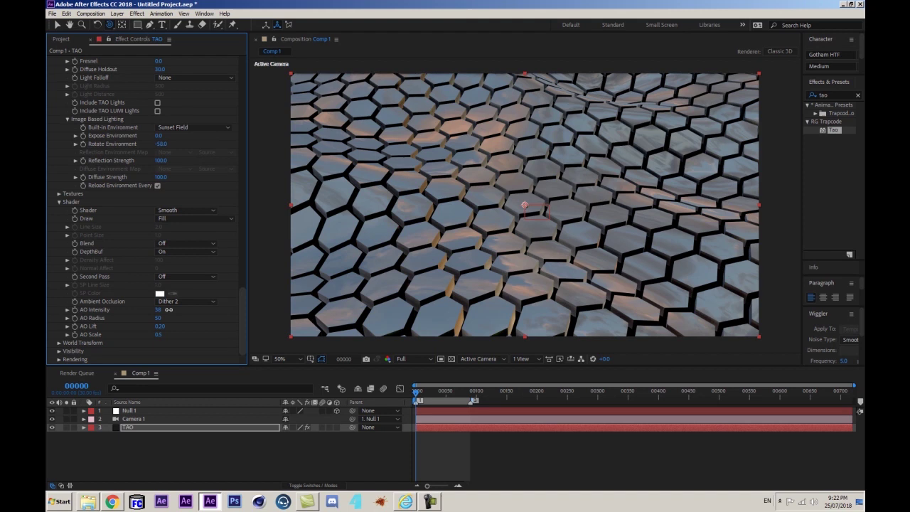
pyautogui.scroll(20, 164, 216)
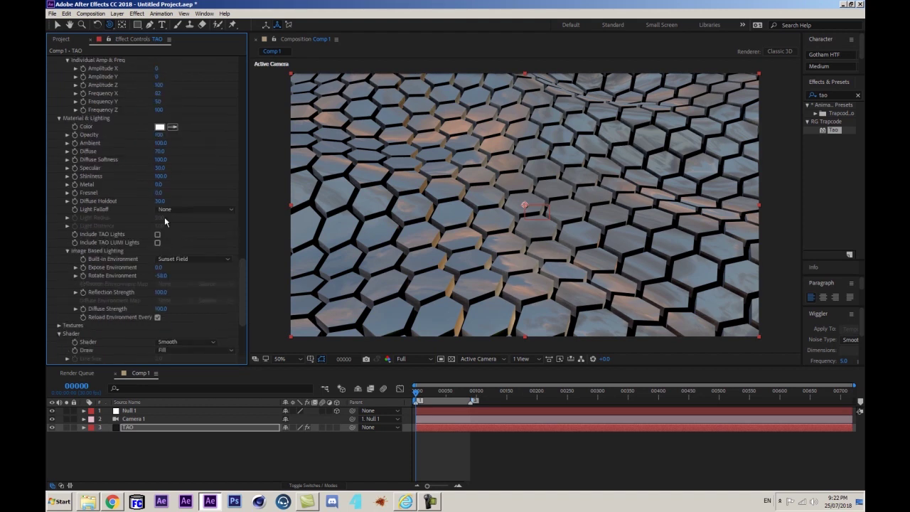
# Step: Enable Chamfer and Caps on the hexagon segments and raise Chamfer Size to about 24
pyautogui.scroll(15, 165, 164)
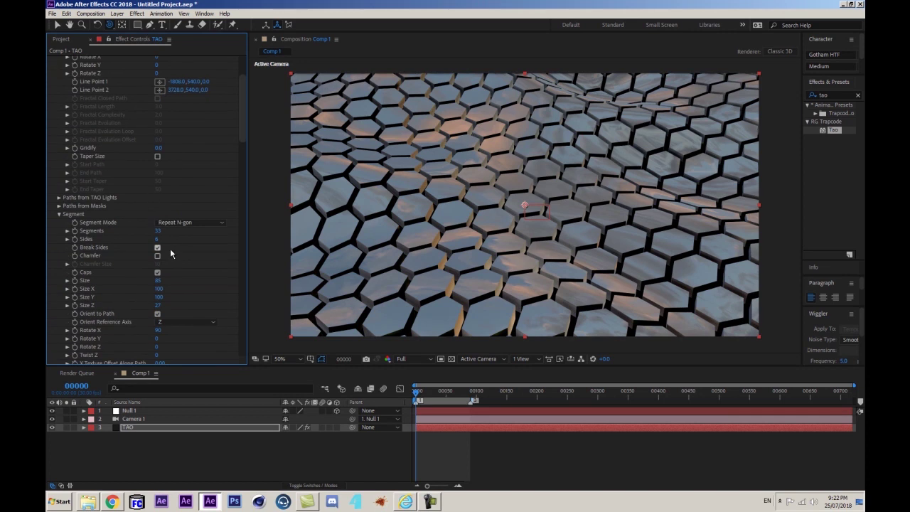
pyautogui.click(157, 256)
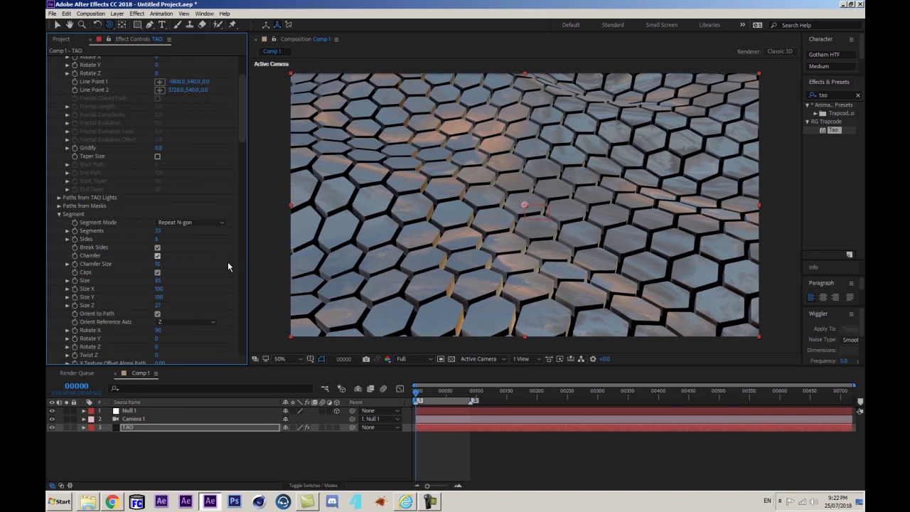
pyautogui.scroll(4, 555, 196)
pyautogui.scroll(-2, 474, 231)
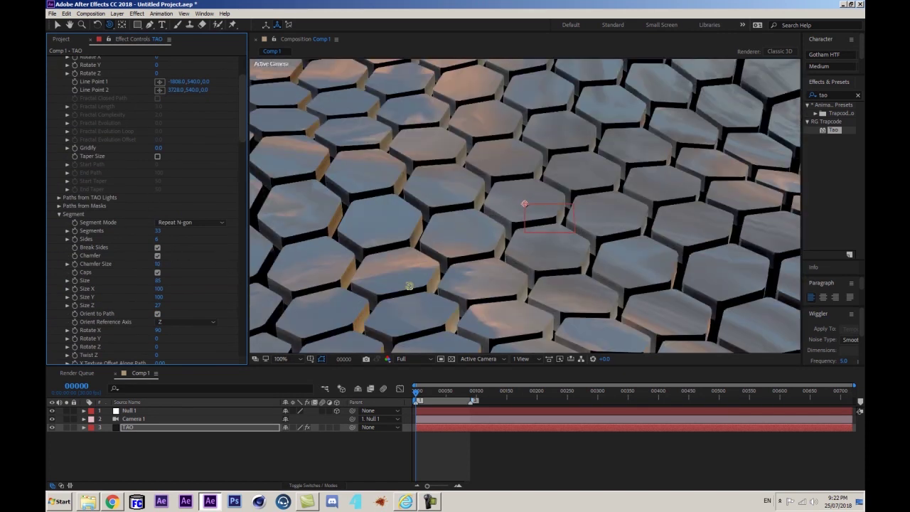
pyautogui.click(157, 272)
pyautogui.moveTo(166, 263)
pyautogui.mouseDown()
pyautogui.moveTo(153, 263)
pyautogui.moveTo(161, 265)
pyautogui.mouseUp()
pyautogui.scroll(-2, 381, 264)
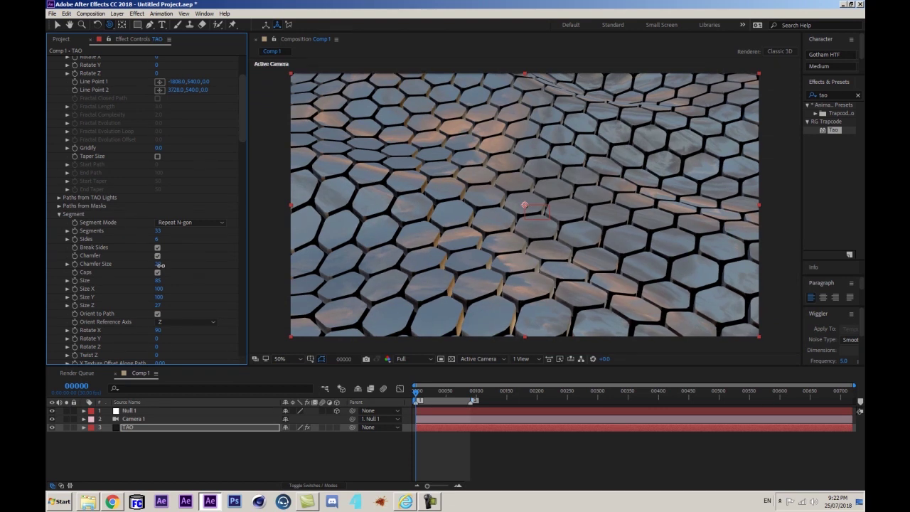
# Step: In Second Repeater, enable R2 Symmetric Doubler and set R2 World Pos Y 0, Z 24
pyautogui.scroll(-10, 192, 273)
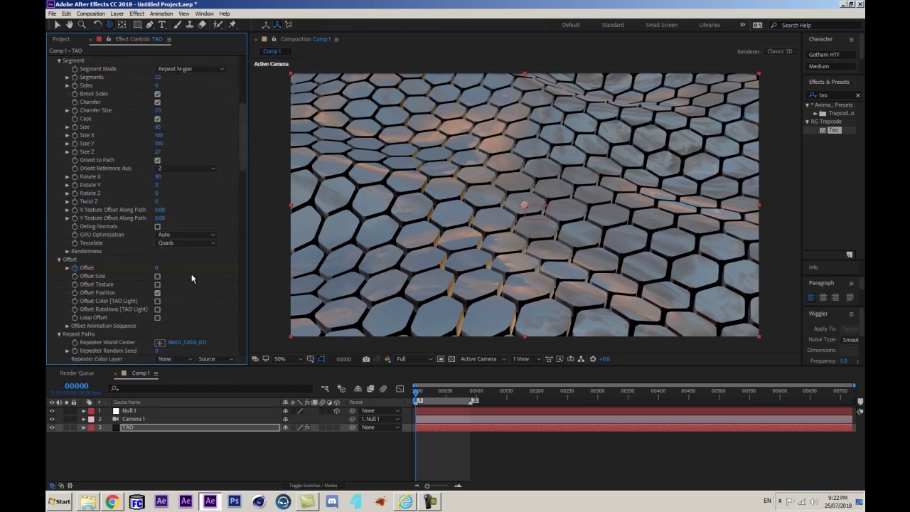
pyautogui.scroll(-3, 107, 219)
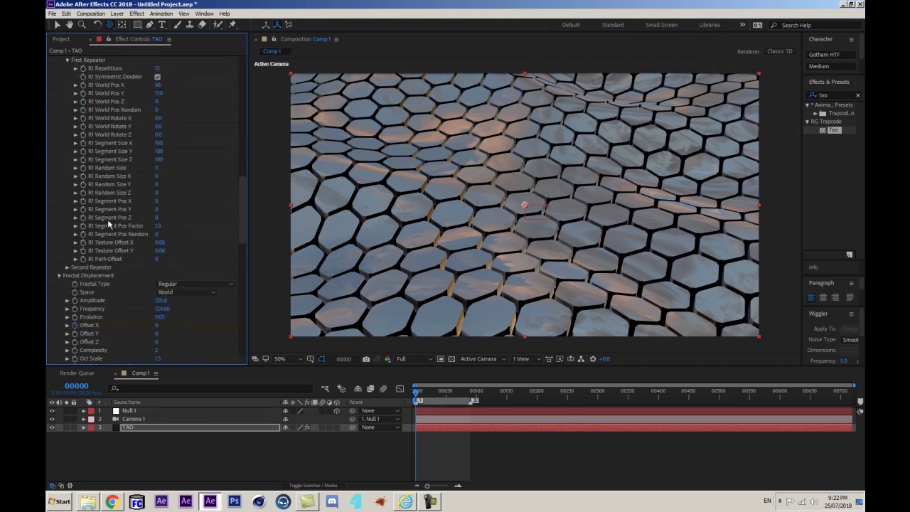
pyautogui.click(67, 267)
pyautogui.scroll(-4, 151, 186)
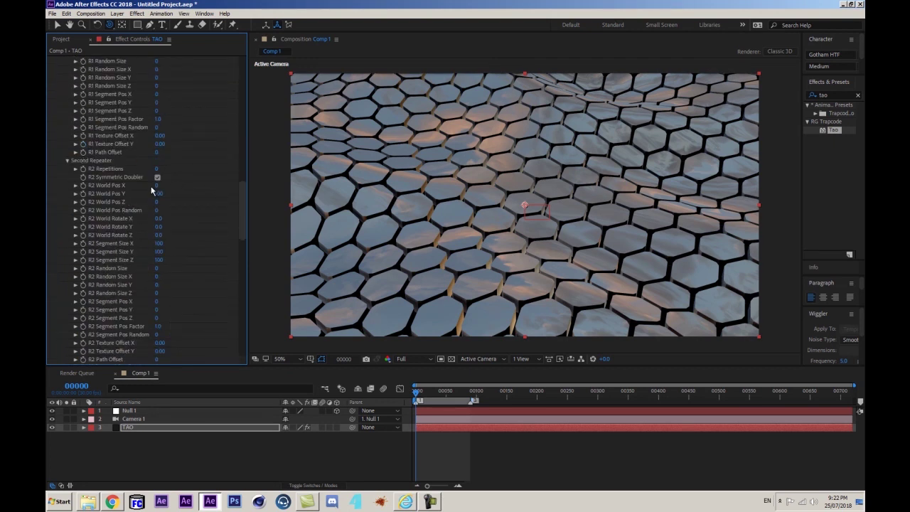
pyautogui.click(157, 176)
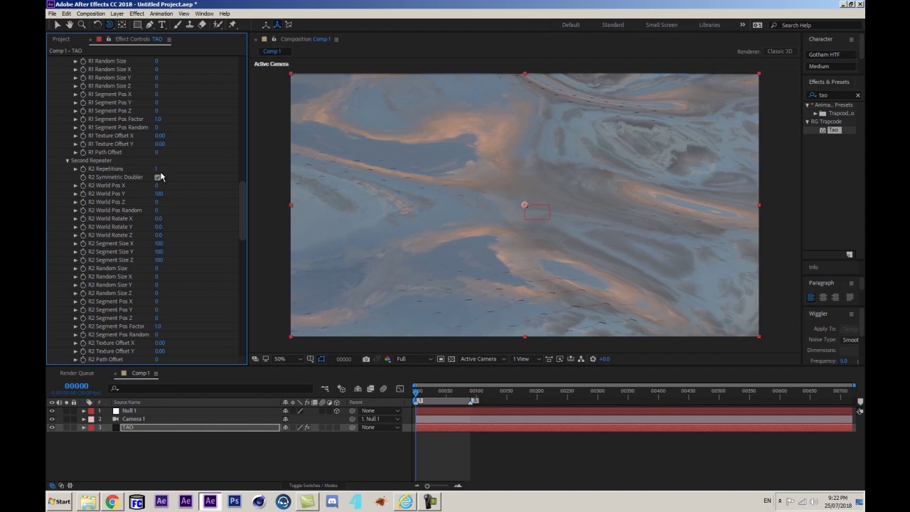
pyautogui.click(160, 194)
pyautogui.write('0')
pyautogui.press('Return')
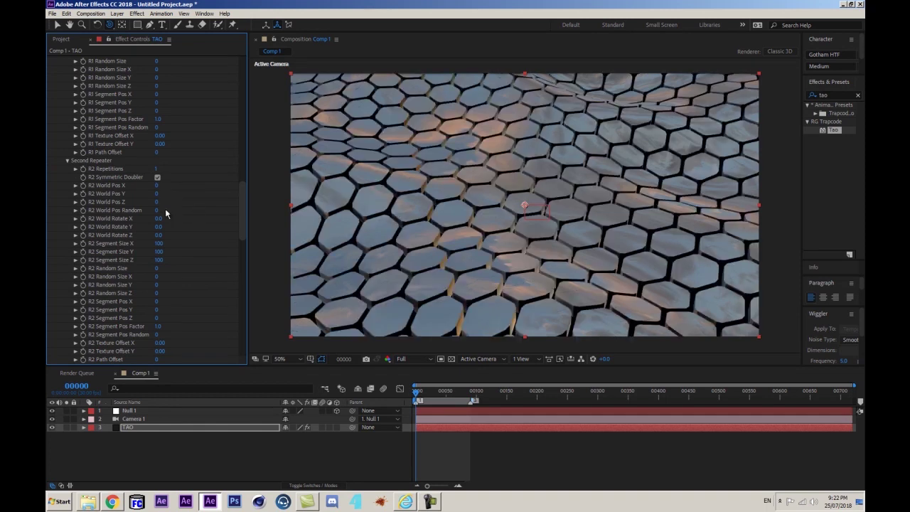
pyautogui.moveTo(158, 203); pyautogui.dragTo(168, 199)
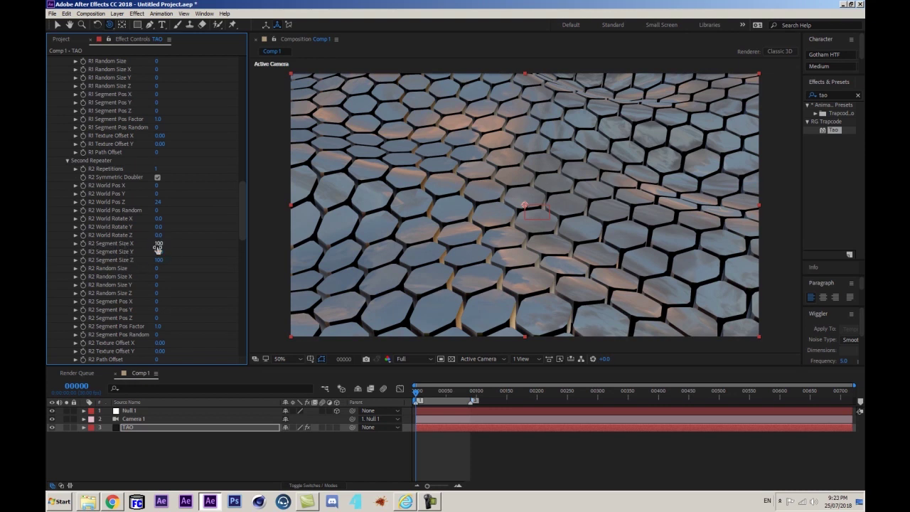
# Step: Set R2 Segment Size X, Y and Z to 80, then inspect the tiles at 100%
pyautogui.click(158, 246)
pyautogui.write('80')
pyautogui.press('Return')
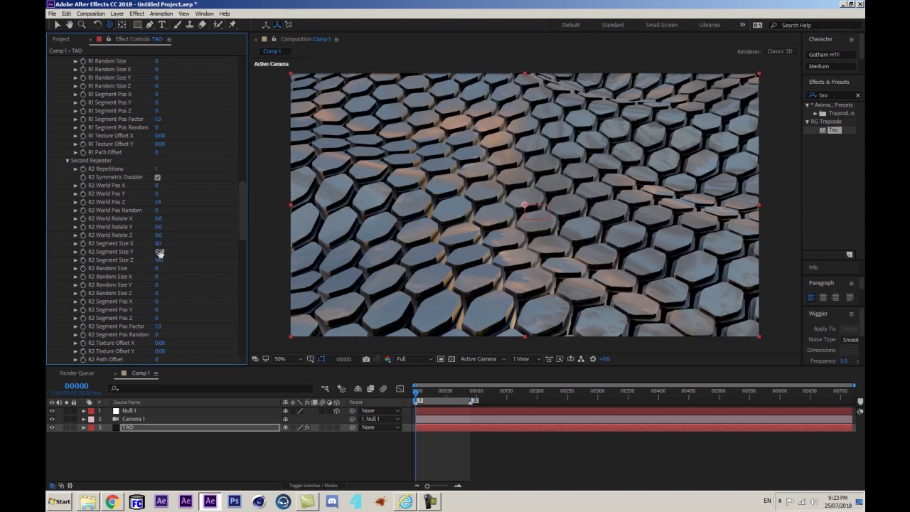
pyautogui.click(159, 252)
pyautogui.write('80')
pyautogui.press('Tab')
pyautogui.write('80')
pyautogui.press('Return')
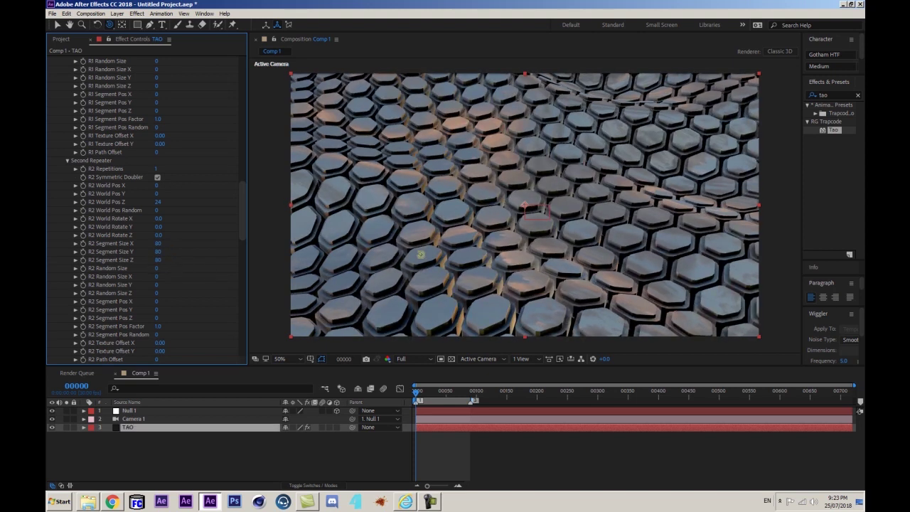
pyautogui.press('/')
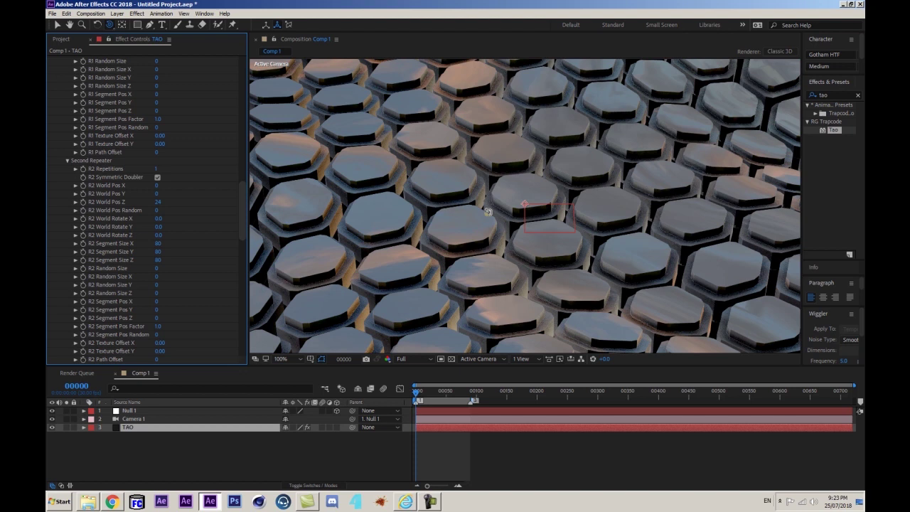
pyautogui.press(',')
pyautogui.press('/')
pyautogui.press(',')
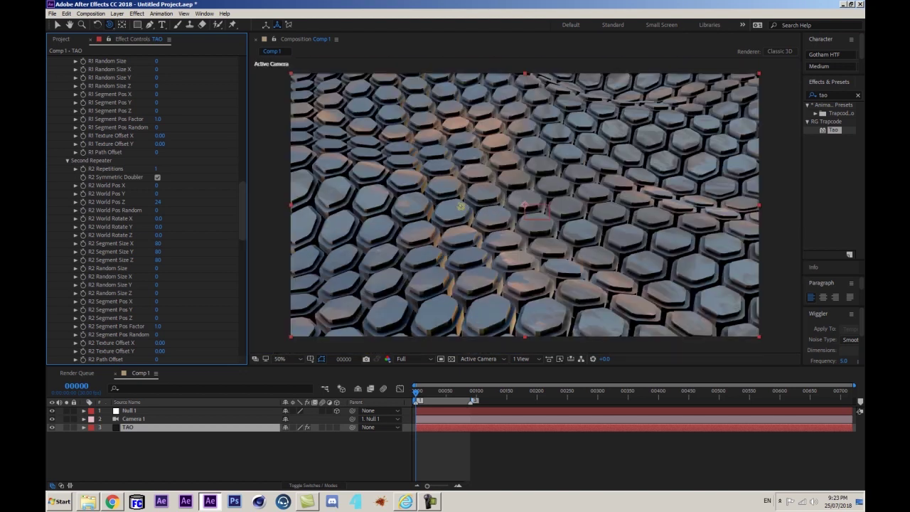
# Step: Raise R2 Repetitions to 5 to form stepped pyramid towers
pyautogui.scroll(10, 106, 174)
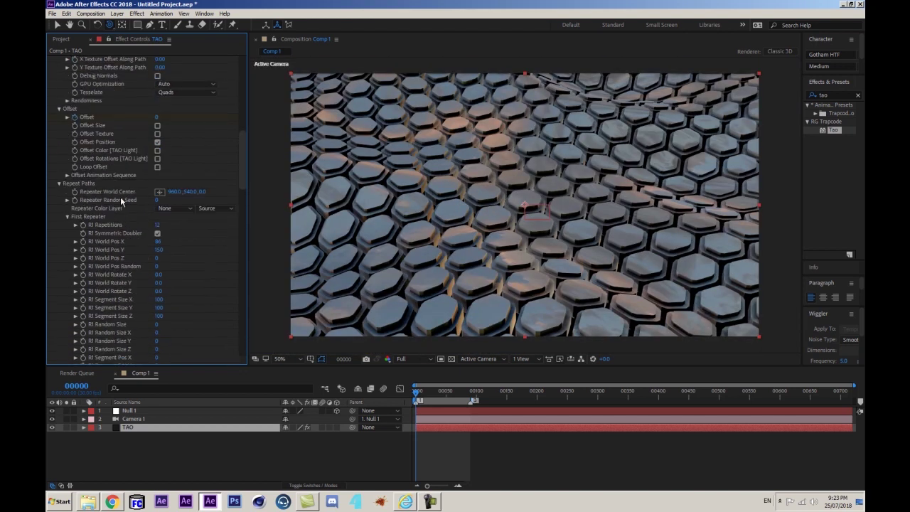
pyautogui.scroll(-3, 164, 177)
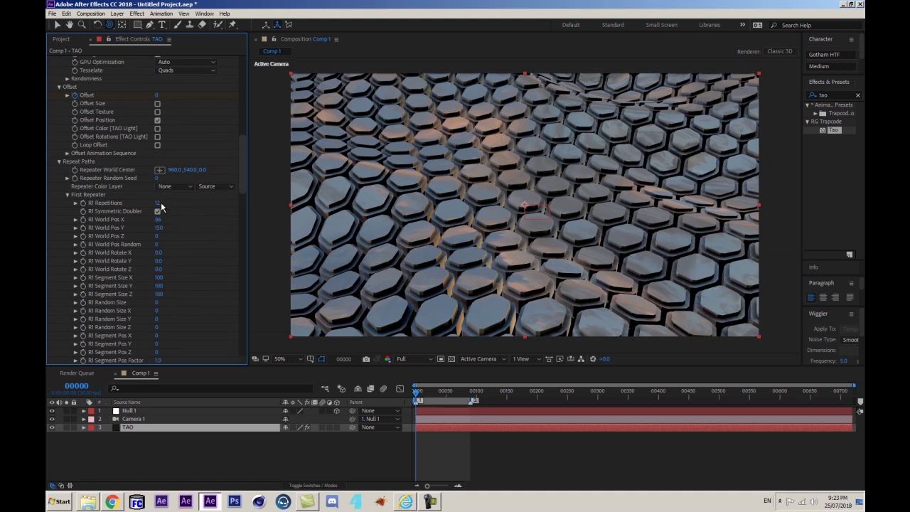
pyautogui.scroll(-5, 165, 241)
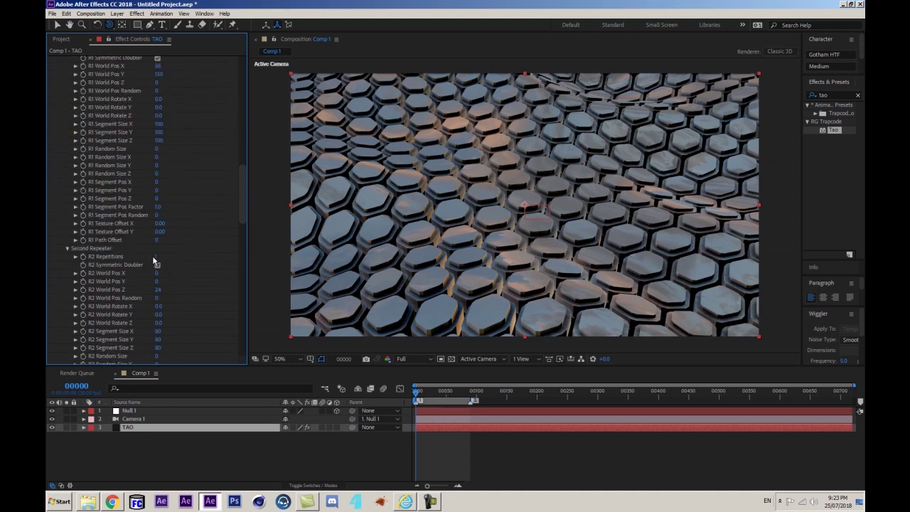
pyautogui.moveTo(157, 258); pyautogui.dragTo(173, 253)
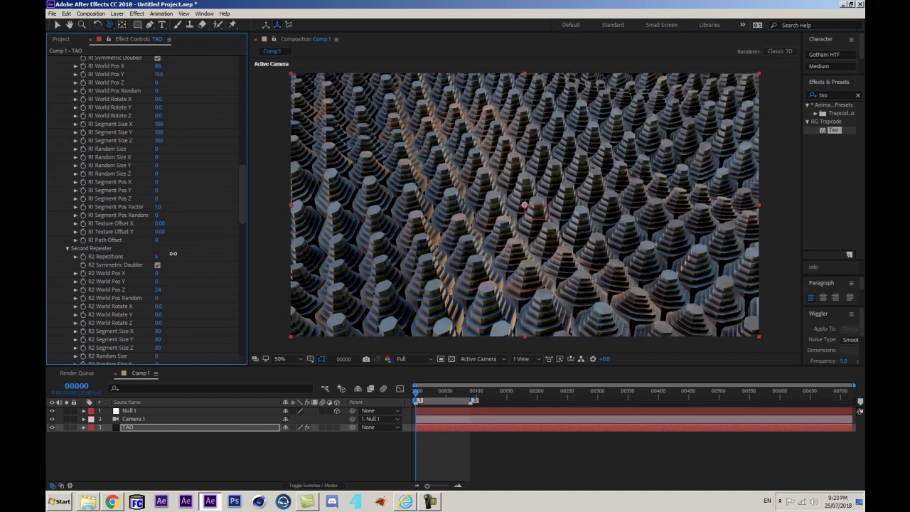
# Step: Switch Chamfer off and stop the preview with the TAO layer deselected
pyautogui.scroll(15, 176, 242)
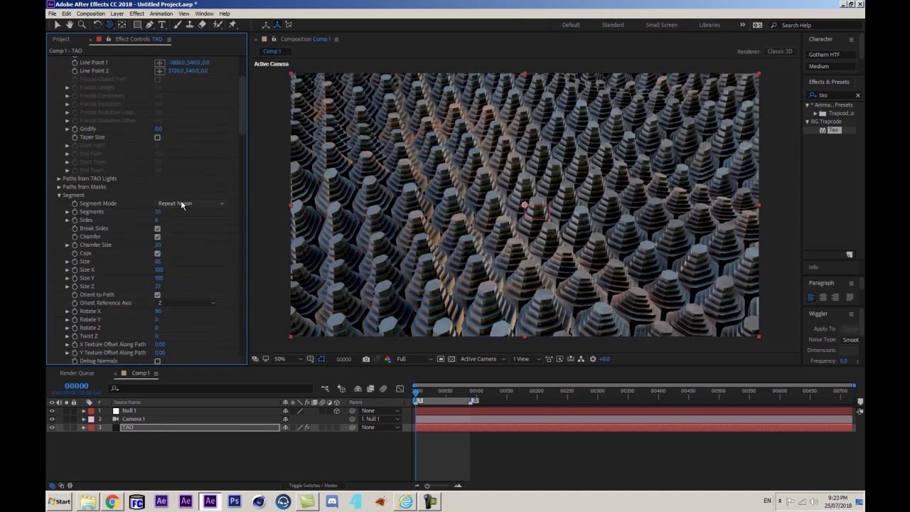
pyautogui.click(157, 236)
pyautogui.click(157, 237)
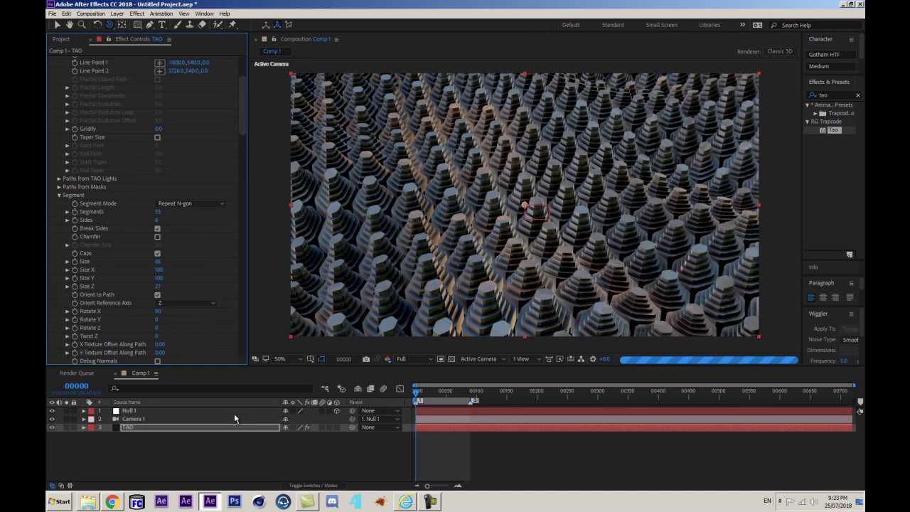
pyautogui.click(221, 471)
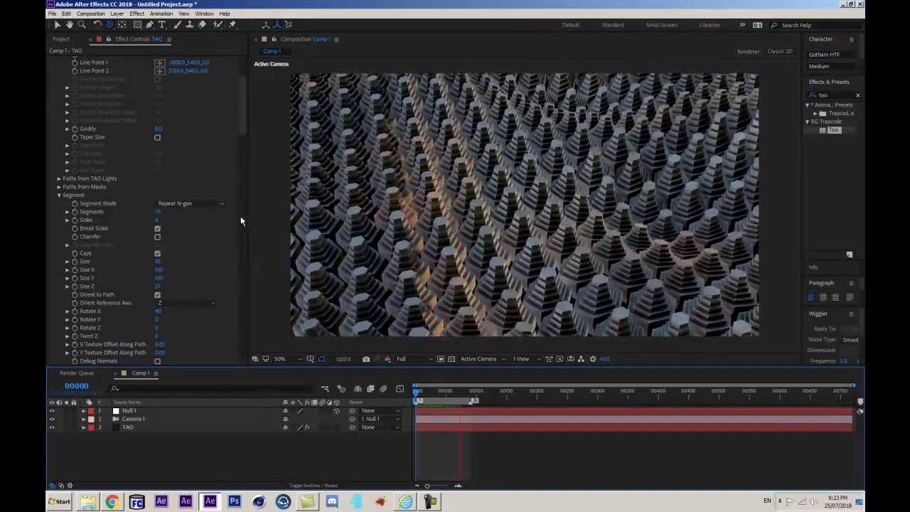
pyautogui.press('space')
# Step: Lower the ambient occlusion slightly and set Tesselate to Triangles
pyautogui.moveTo(239, 127); pyautogui.dragTo(242, 312)
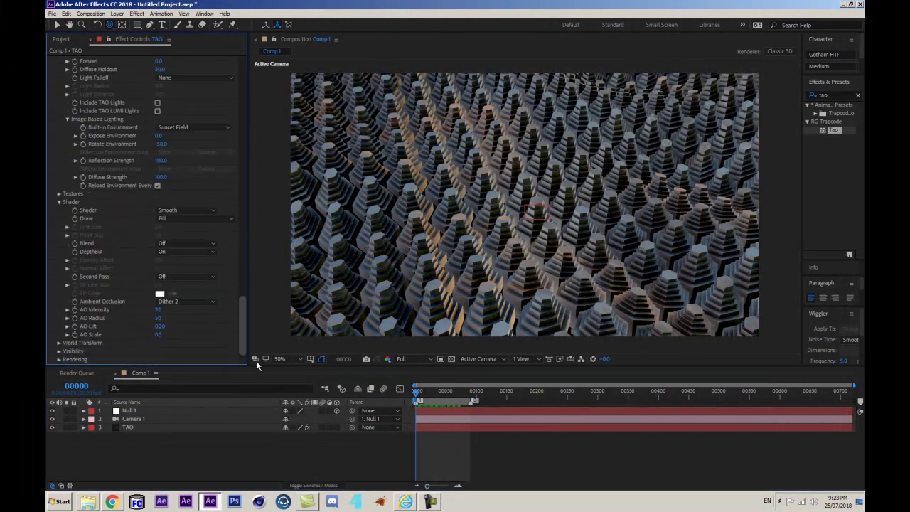
pyautogui.moveTo(157, 309); pyautogui.dragTo(150, 311)
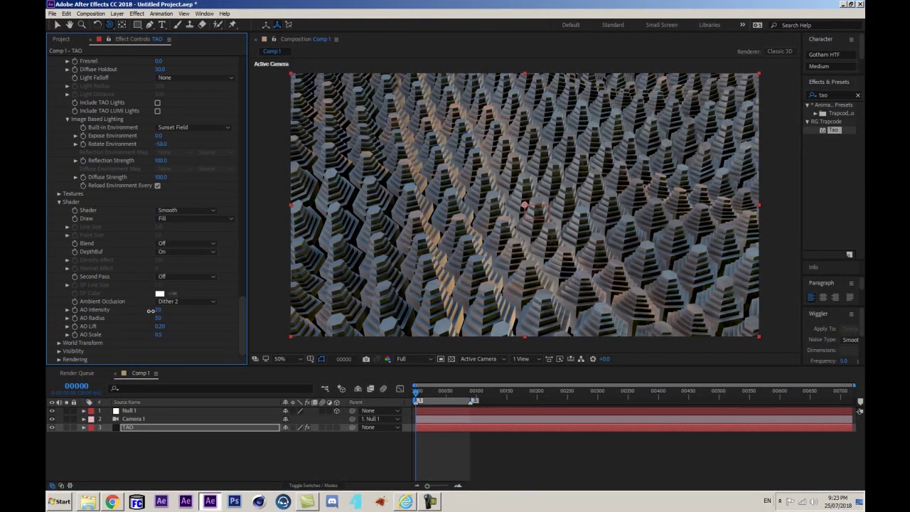
pyautogui.scroll(15, 187, 248)
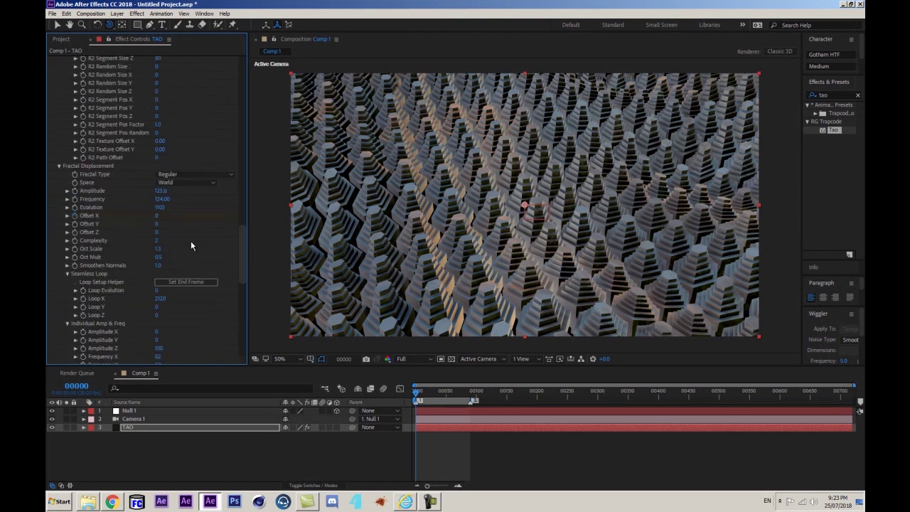
pyautogui.scroll(10, 168, 270)
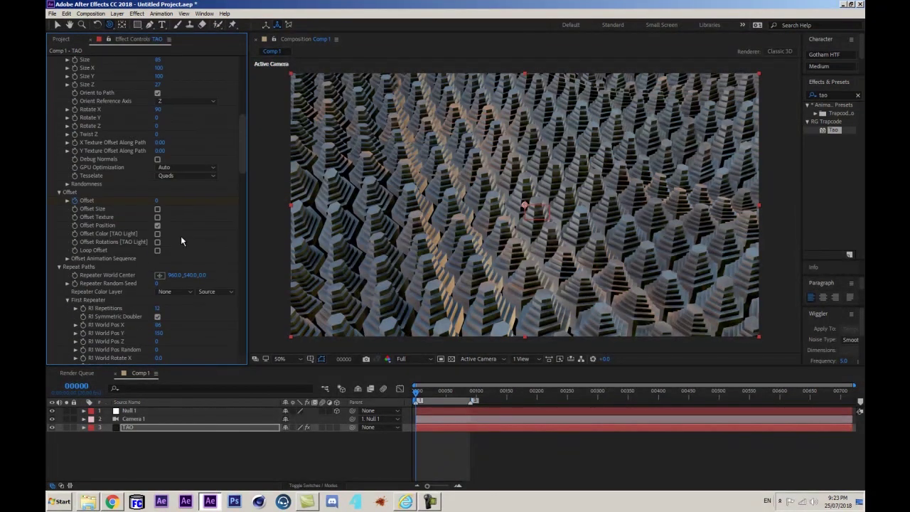
pyautogui.click(171, 176)
pyautogui.click(163, 186)
# Step: Switch the Built-in Environment to Dark Industrial under Material & Lighting
pyautogui.scroll(-3, 57, 267)
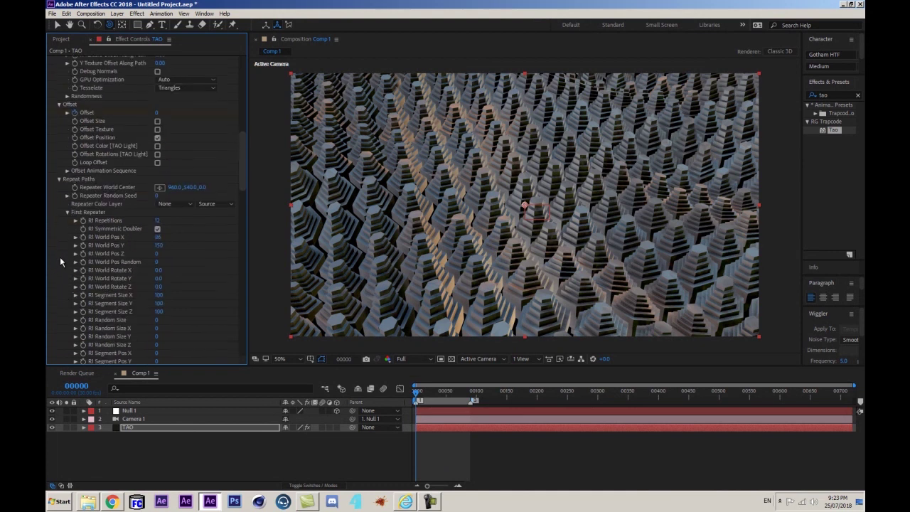
pyautogui.click(59, 179)
pyautogui.click(60, 195)
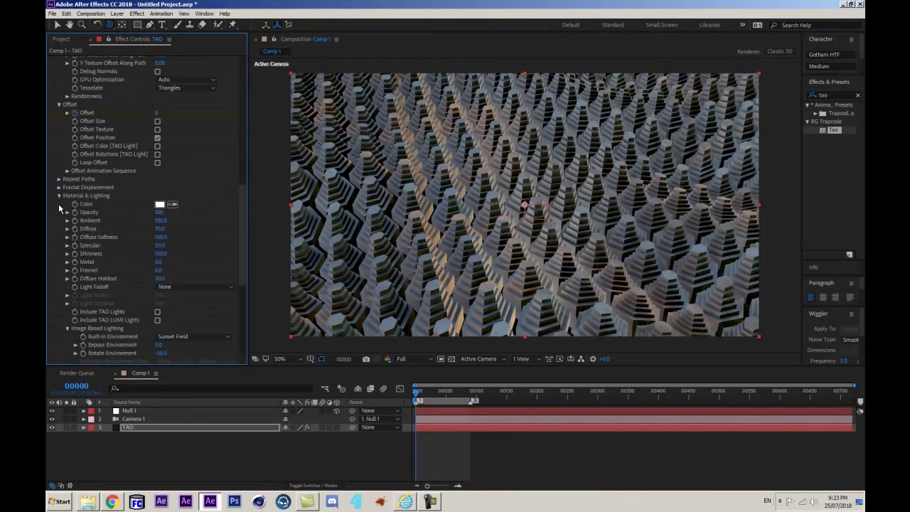
pyautogui.scroll(-4, 60, 195)
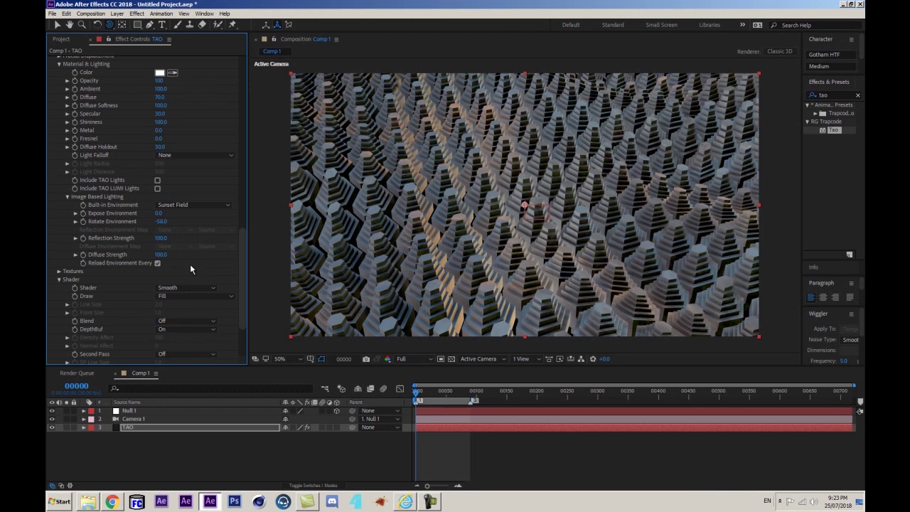
pyautogui.click(185, 207)
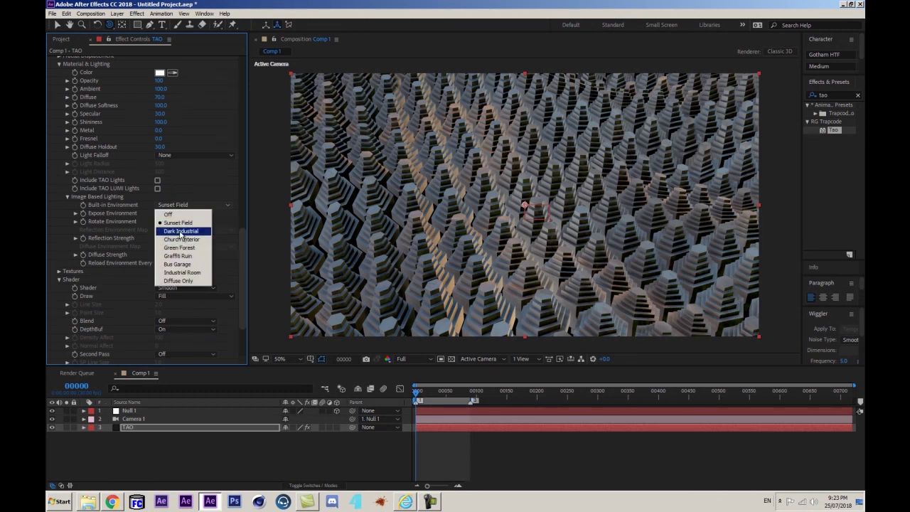
pyautogui.click(182, 231)
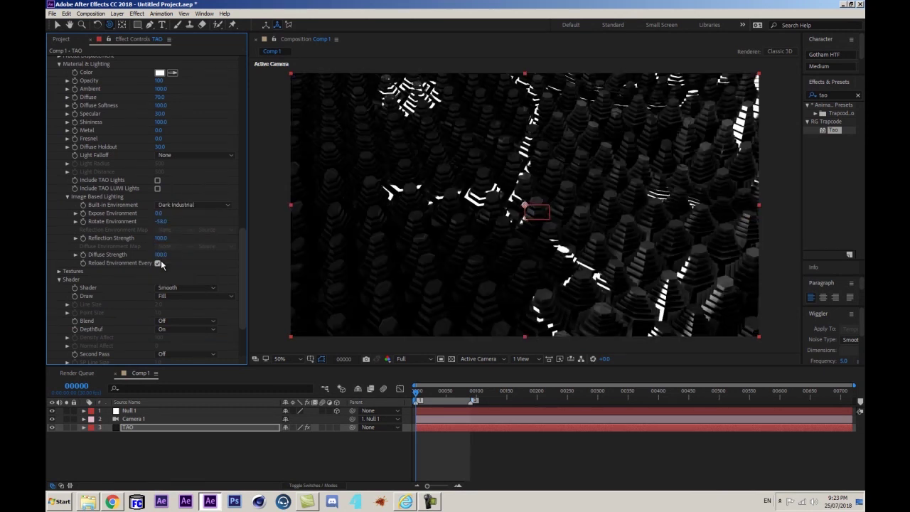
# Step: Set Reflection Strength 0, Diffuse Strength 505 and Rotate Environment -403
pyautogui.moveTo(180, 250); pyautogui.dragTo(245, 238)
pyautogui.moveTo(164, 234); pyautogui.dragTo(94, 242)
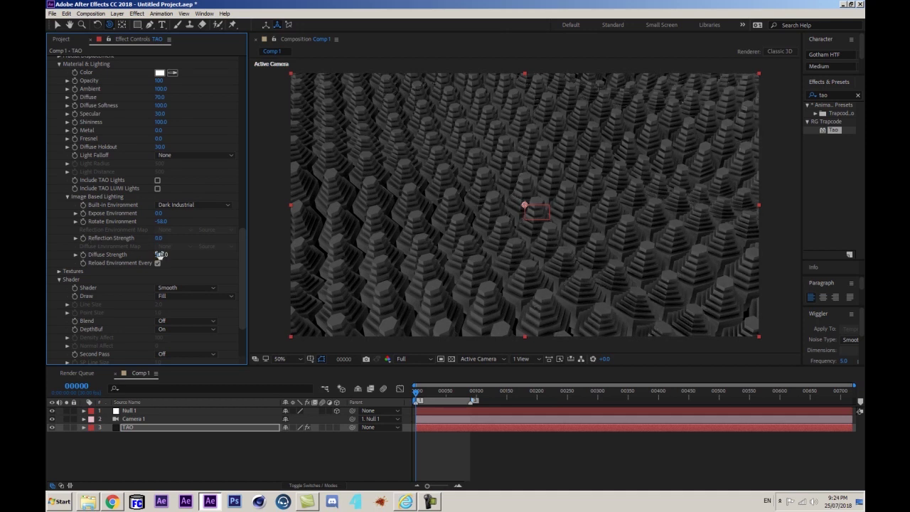
pyautogui.moveTo(161, 254); pyautogui.dragTo(49, 244)
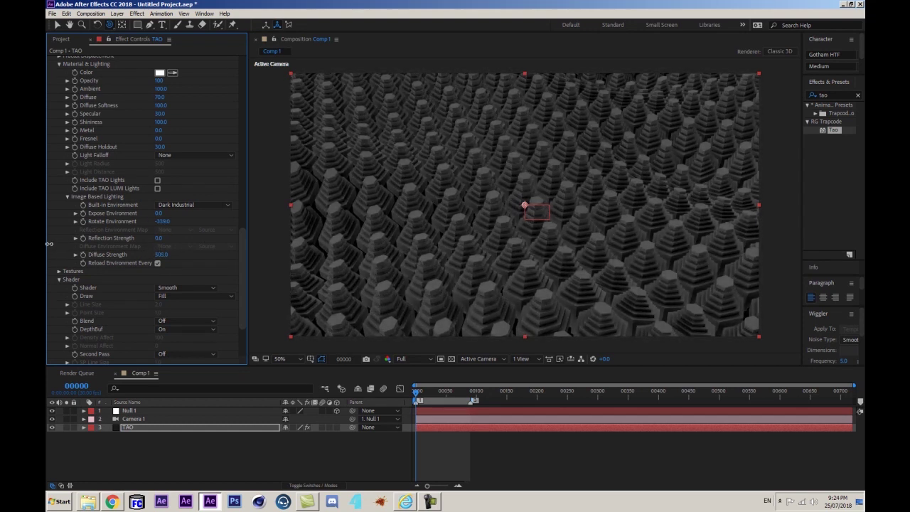
pyautogui.moveTo(158, 221); pyautogui.dragTo(141, 234)
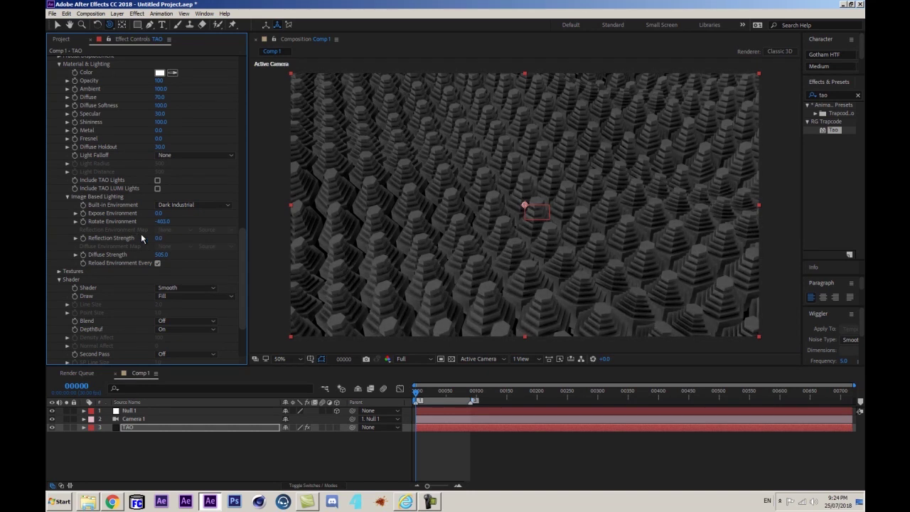
pyautogui.scroll(-3, 53, 129)
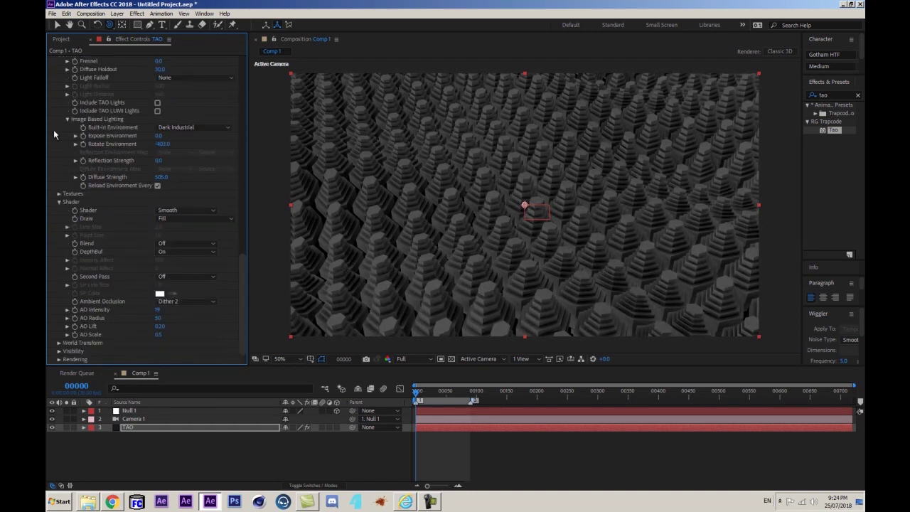
# Step: Enable Include TAO LUMI Lights on the Tao effect
pyautogui.click(59, 202)
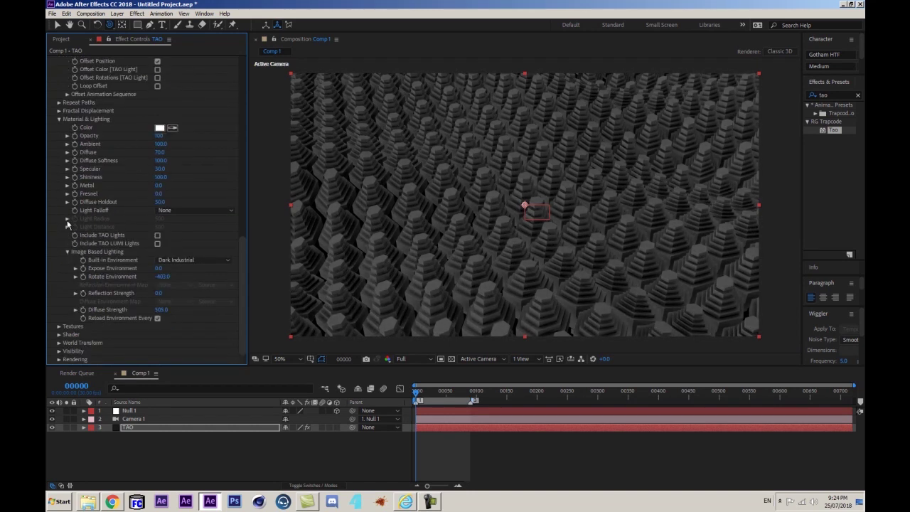
pyautogui.click(65, 334)
pyautogui.click(65, 334)
pyautogui.click(157, 244)
# Step: Add a Point light named 'TAO LUMI' to the composition
pyautogui.hotkey('ctrl', 'alt', 'shift', 'l')
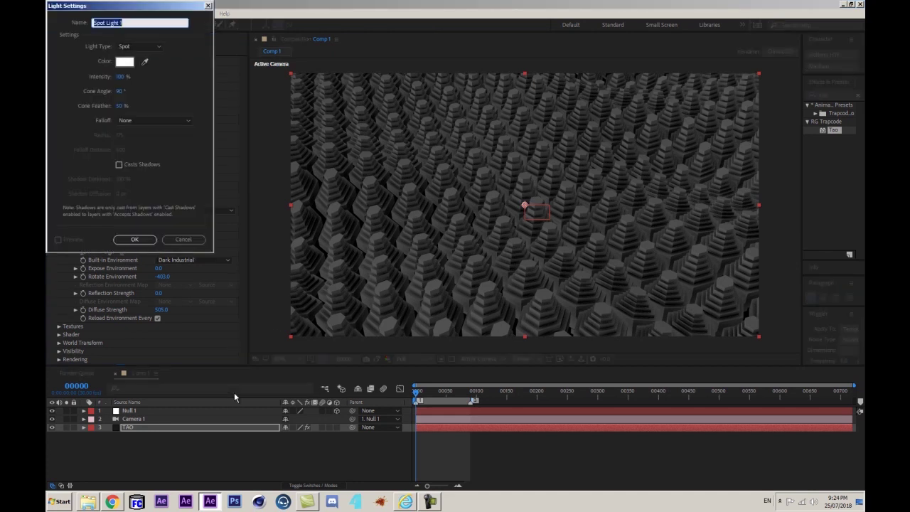
pyautogui.write('TAO LUMI')
pyautogui.click(138, 47)
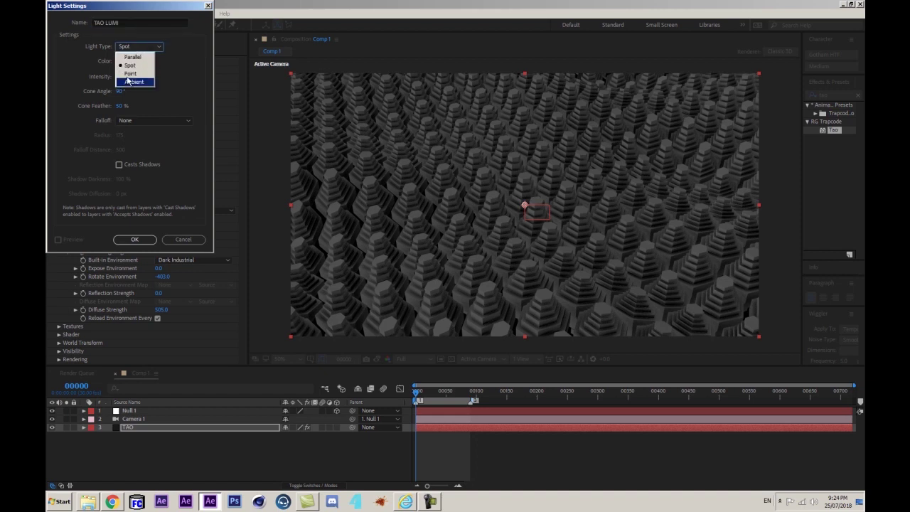
pyautogui.click(131, 74)
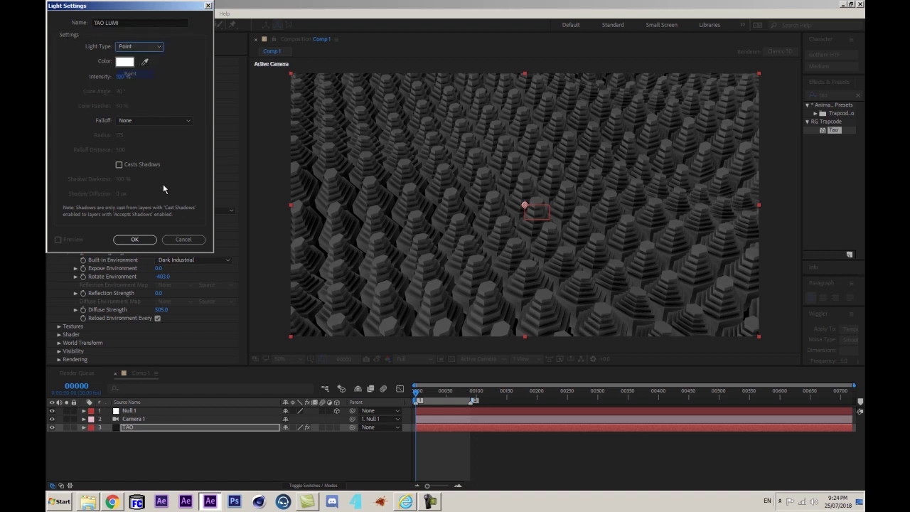
pyautogui.click(130, 241)
# Step: Move the TAO LUMI light to roughly 690, 40, -265 toward the upper left
pyautogui.press('p')
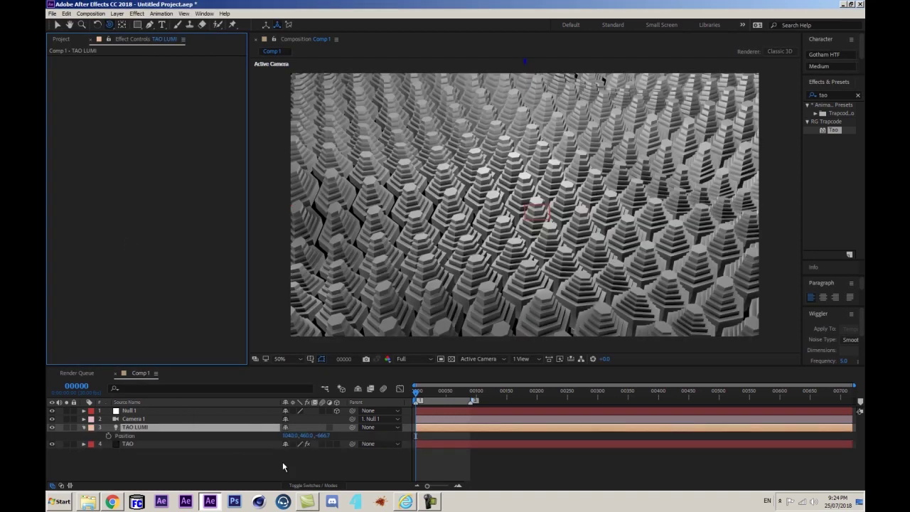
pyautogui.click(326, 435)
pyautogui.write('0')
pyautogui.press('Return')
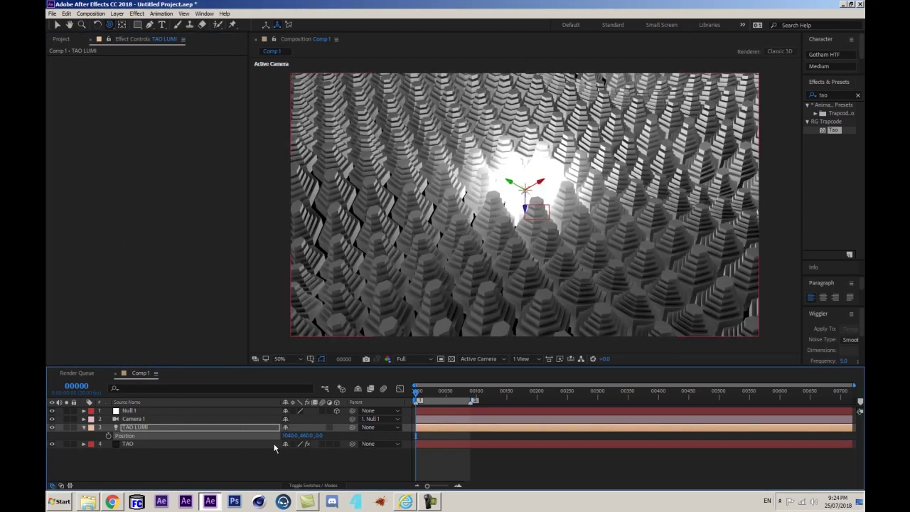
pyautogui.moveTo(301, 437); pyautogui.dragTo(42, 437)
pyautogui.press('v')
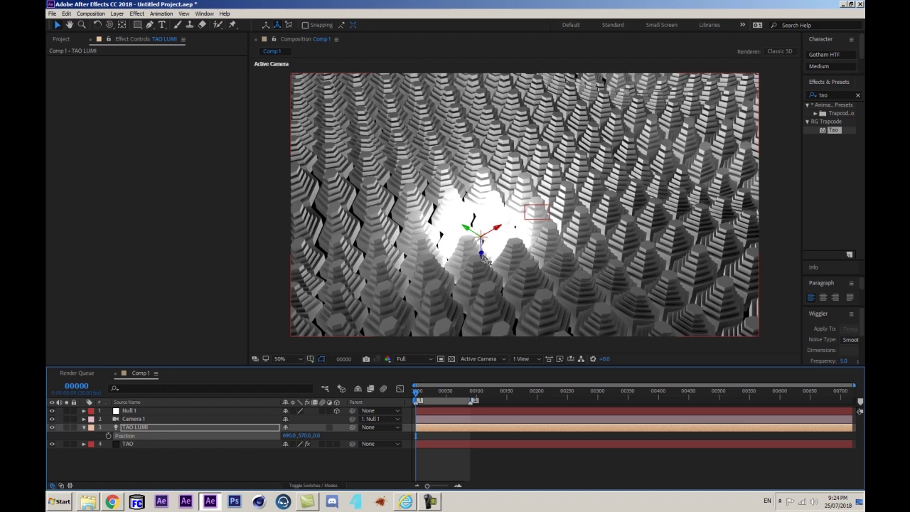
pyautogui.moveTo(486, 261); pyautogui.dragTo(398, 139)
# Step: Preview the lit animation, then select the TAO layer to review its settings
pyautogui.click(289, 455)
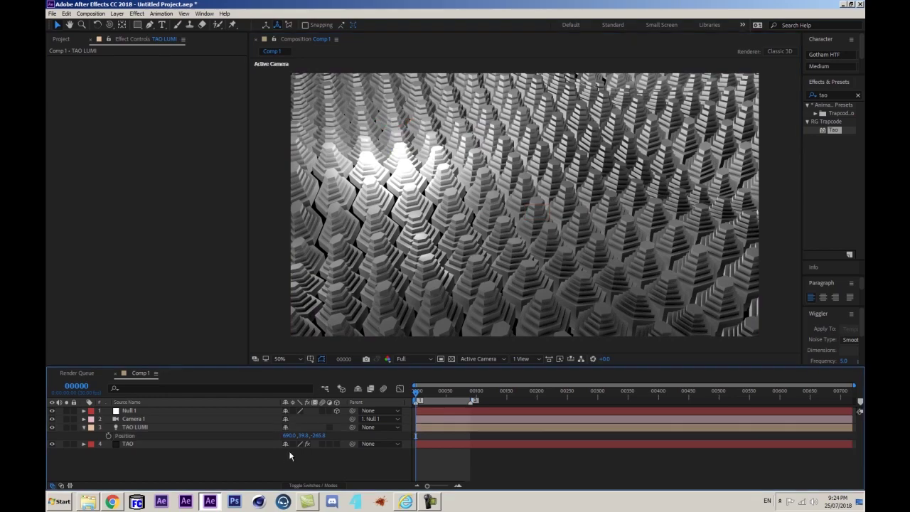
pyautogui.press('space')
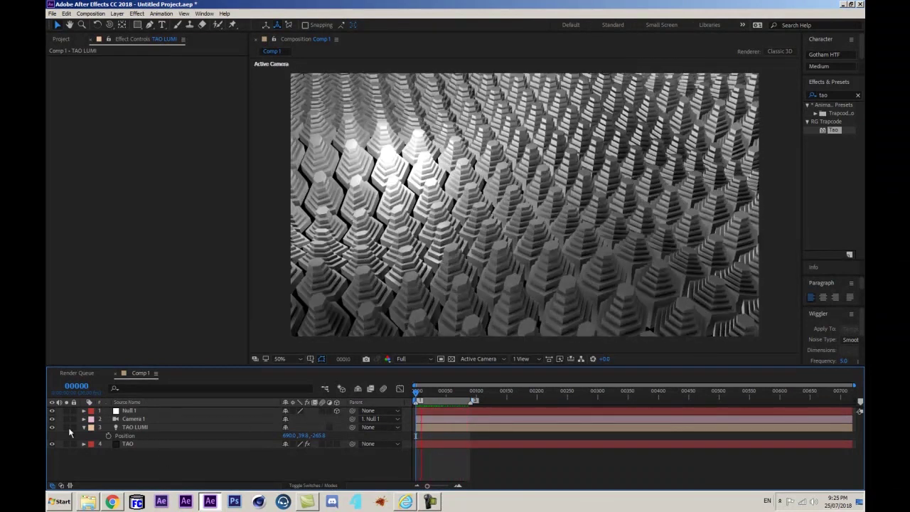
pyautogui.click(83, 427)
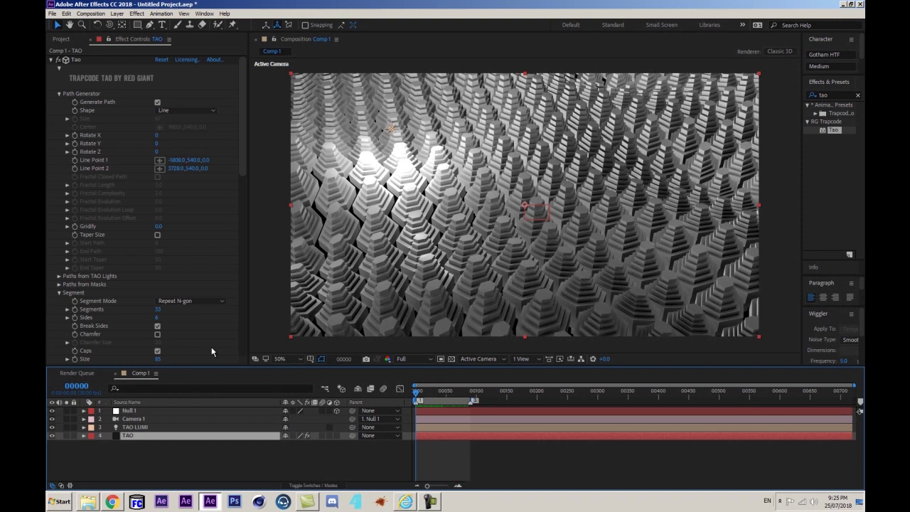
pyautogui.scroll(-10, 219, 242)
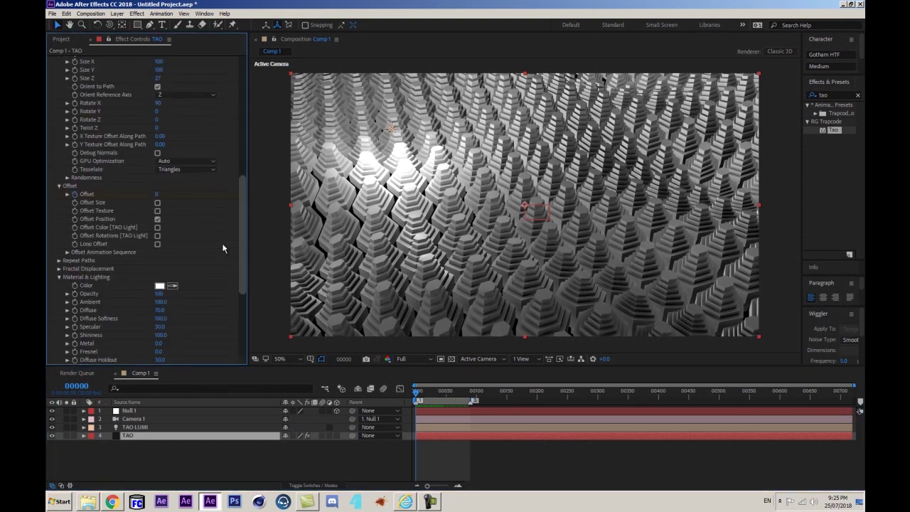
pyautogui.scroll(-5, 201, 258)
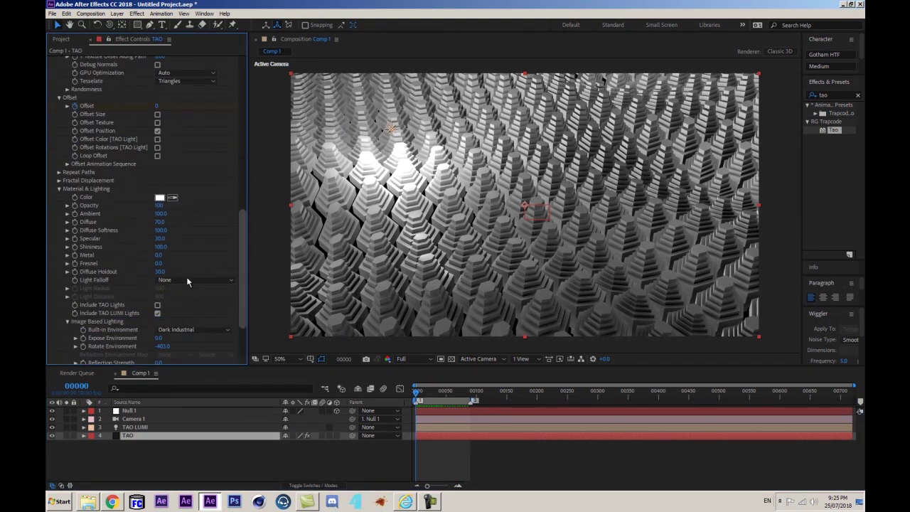
pyautogui.scroll(3, 88, 270)
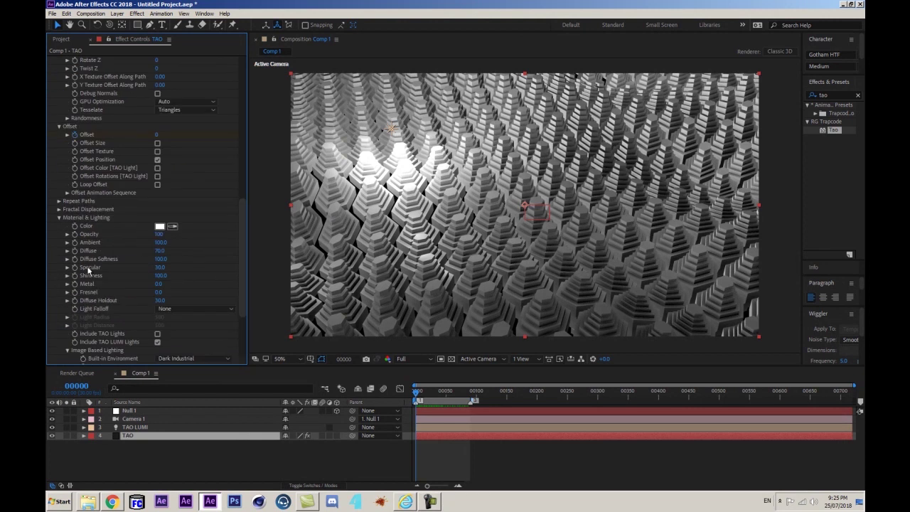